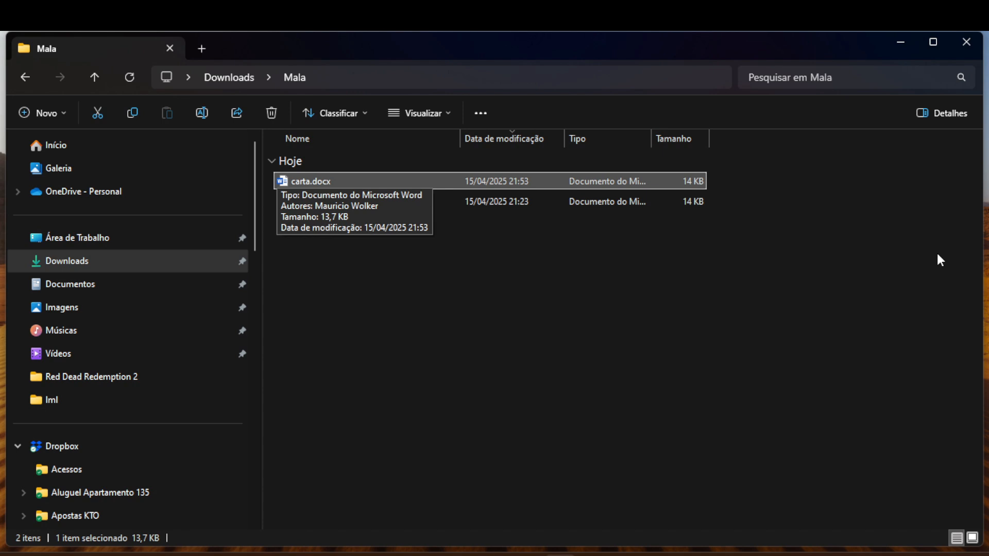
Open the documents carta.docx and Fonte de dados mala direta.docx from the Mala folder in Word
{"action": "key", "text": "Down"}
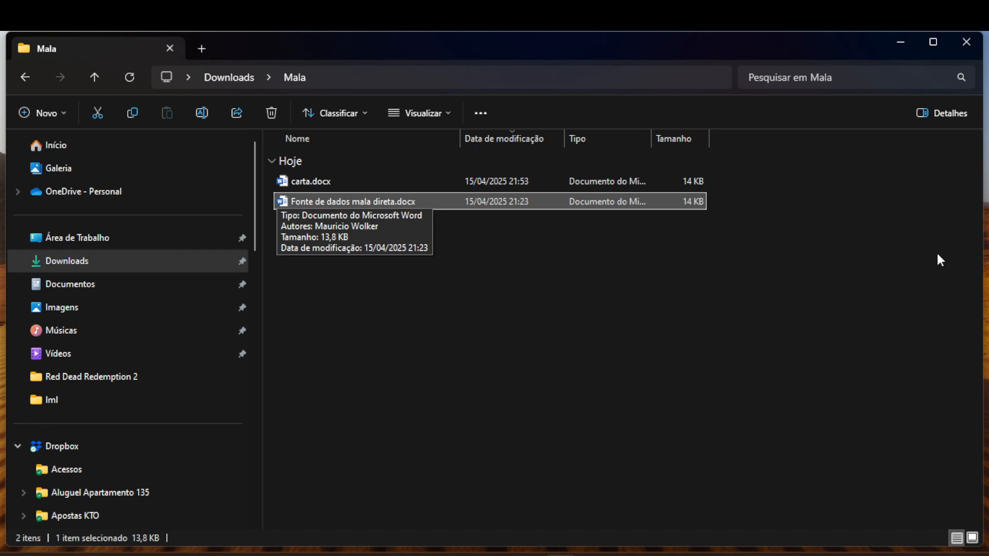
{"action": "key", "text": "Up"}
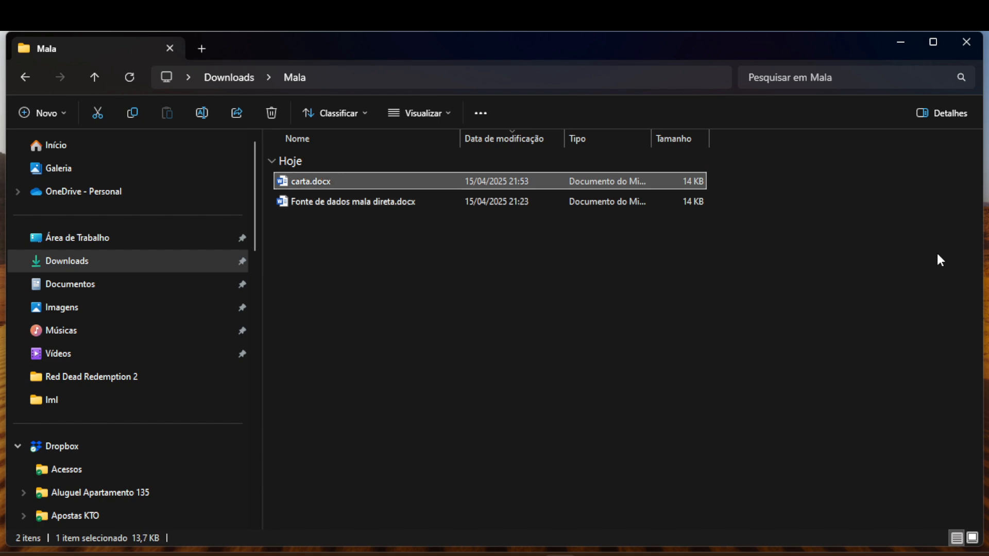
{"action": "key", "text": "Return"}
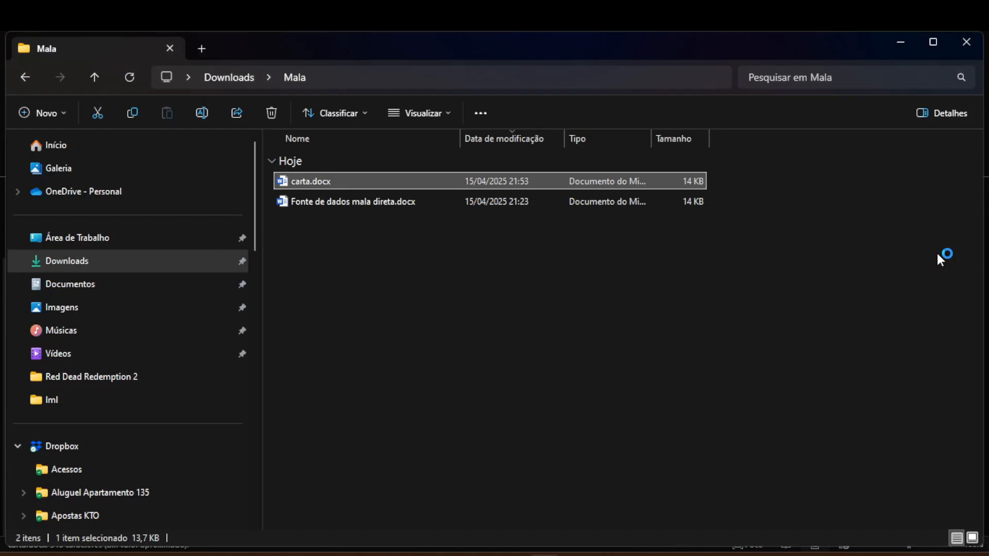
{"action": "key", "text": "Down"}
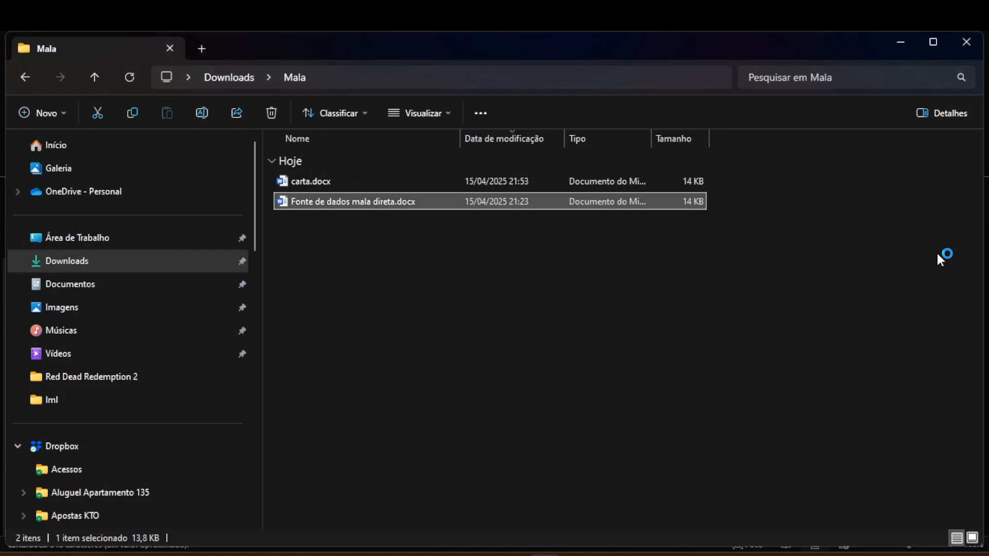
{"action": "key", "text": "Return"}
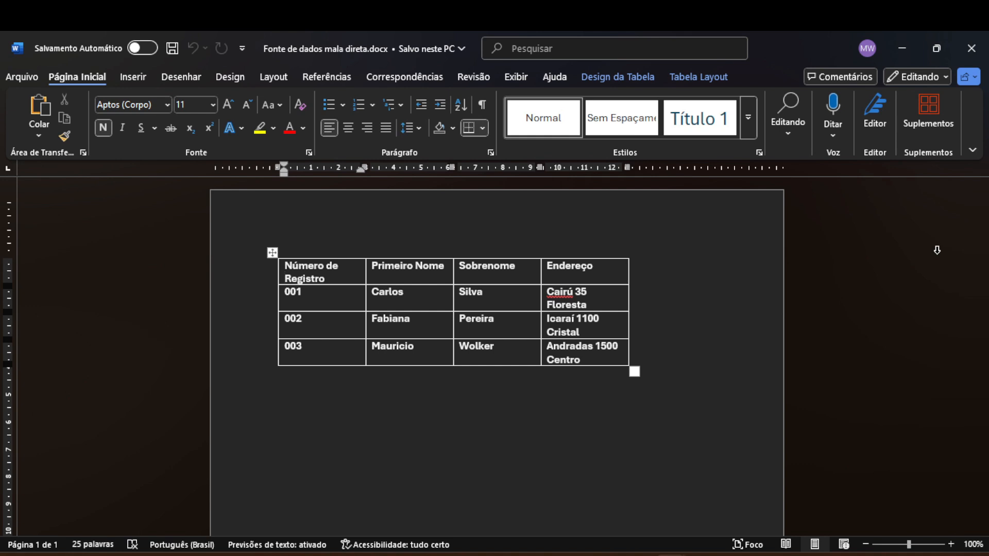
Examine the data source table's column headings and the registration number, name, surname and address in each record
{"action": "key", "text": "Right"}
{"action": "key", "text": "Right"}
{"action": "key", "text": "End"}
{"action": "key", "text": "Right"}
{"action": "key", "text": "ctrl+Left"}
{"action": "key", "text": "ctrl+Left"}
{"action": "key", "text": "ctrl+Left"}
{"action": "key", "text": "ctrl+Left"}
{"action": "key", "text": "ctrl+Left"}
{"action": "key", "text": "ctrl+Left"}
{"action": "key", "text": "ctrl+Left"}
{"action": "key", "text": "Down"}
{"action": "key", "text": "Down"}
{"action": "key", "text": "Right"}
{"action": "key", "text": "ctrl+Right"}
{"action": "key", "text": "ctrl+Right"}
{"action": "key", "text": "ctrl+Right"}
{"action": "key", "text": "ctrl+Right"}
{"action": "key", "text": "Down"}
{"action": "key", "text": "ctrl+Home"}
{"action": "key", "text": "Down"}
{"action": "key", "text": "Right"}
{"action": "key", "text": "Right"}
{"action": "key", "text": "Right"}
{"action": "key", "text": "Right"}
{"action": "key", "text": "Right"}
{"action": "key", "text": "Right"}
{"action": "key", "text": "ctrl+Right"}
{"action": "key", "text": "Down"}
{"action": "key", "text": "Left"}
{"action": "key", "text": "Left"}
{"action": "key", "text": "Left"}
{"action": "key", "text": "Left"}
{"action": "key", "text": "Left"}
{"action": "key", "text": "Left"}
{"action": "key", "text": "Left"}
{"action": "key", "text": "Left"}
{"action": "key", "text": "Left"}
{"action": "key", "text": "Left"}
{"action": "key", "text": "Left"}
{"action": "key", "text": "Left"}
{"action": "key", "text": "Left"}
{"action": "key", "text": "Left"}
{"action": "key", "text": "Left"}
{"action": "key", "text": "Left"}
{"action": "key", "text": "Left"}
{"action": "key", "text": "Left"}
{"action": "key", "text": "Left"}
{"action": "key", "text": "Left"}
{"action": "key", "text": "Left"}
{"action": "key", "text": "Right"}
{"action": "key", "text": "Right"}
{"action": "key", "text": "Right"}
{"action": "key", "text": "Right"}
{"action": "key", "text": "Right"}
{"action": "key", "text": "Right"}
{"action": "key", "text": "Right"}
{"action": "key", "text": "Right"}
{"action": "key", "text": "Right"}
{"action": "key", "text": "Right"}
{"action": "key", "text": "Right"}
{"action": "key", "text": "Right"}
{"action": "key", "text": "Right"}
{"action": "key", "text": "Right"}
{"action": "key", "text": "Right"}
{"action": "key", "text": "Right"}
{"action": "key", "text": "Right"}
{"action": "key", "text": "Down"}
{"action": "key", "text": "Up"}
{"action": "key", "text": "Up"}
Set the table's first row to repeat as a header row at the top of each page in the table properties
{"action": "left_click", "coordinate": [347, 272]}
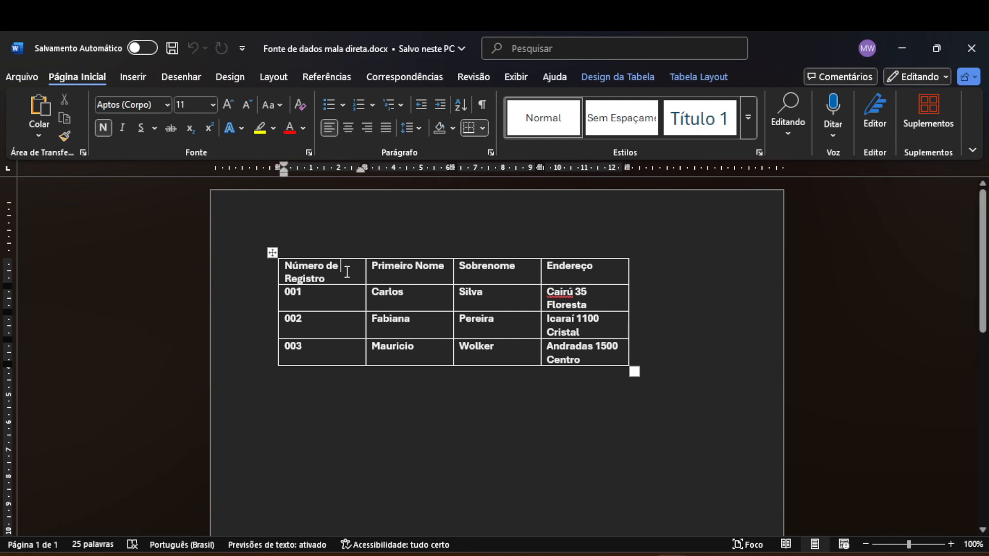
{"action": "mouse_move", "coordinate": [436, 253]}
{"action": "key", "text": "Down"}
{"action": "key", "text": "Up"}
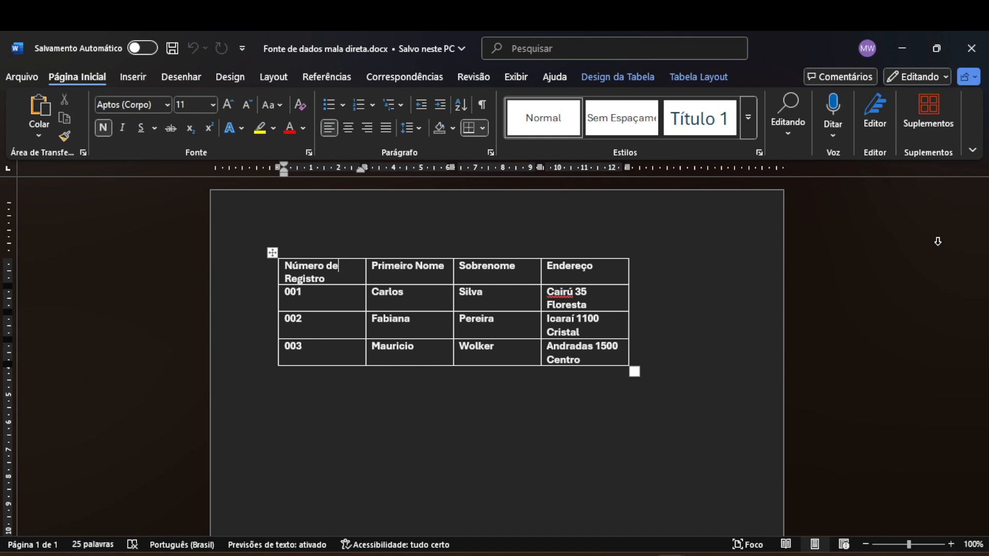
{"action": "key", "text": "shift+F10"}
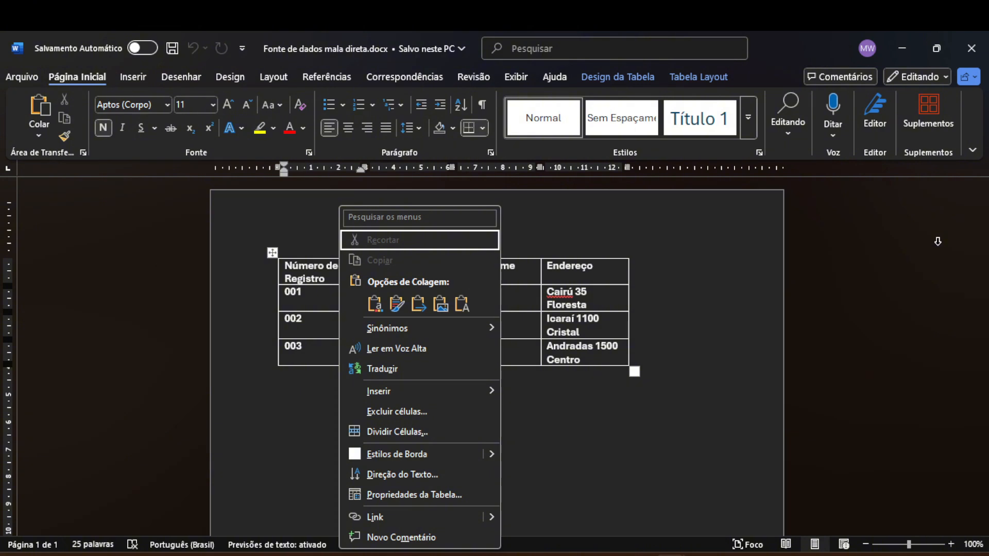
{"action": "key", "text": "Up"}
{"action": "key", "text": "Up"}
{"action": "key", "text": "Up"}
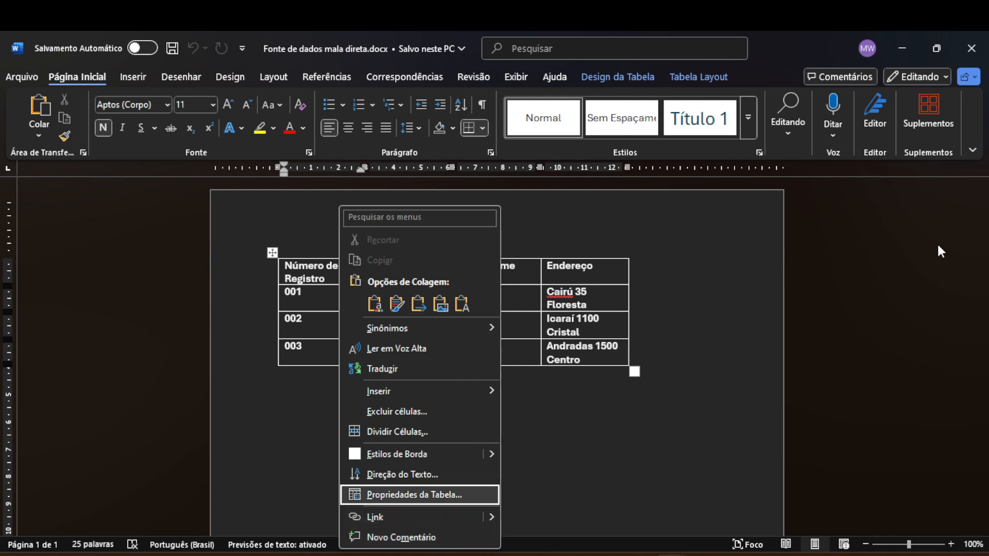
{"action": "key", "text": "Return"}
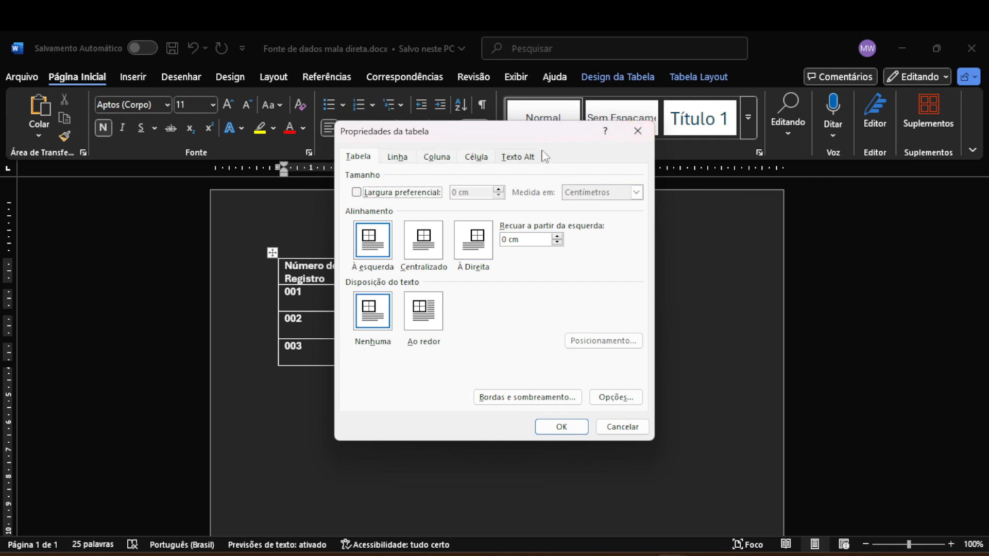
{"action": "key", "text": "shift+Tab"}
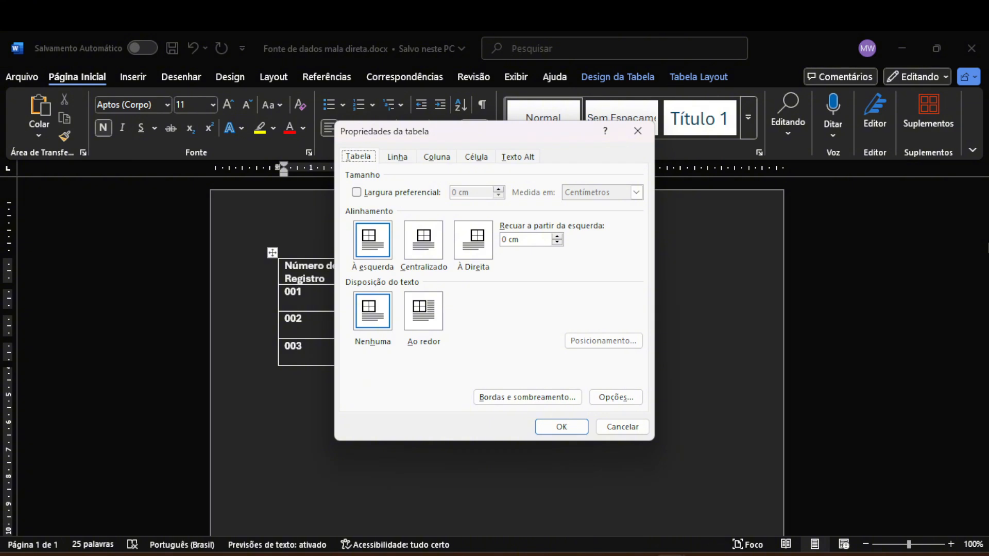
{"action": "key", "text": "Right"}
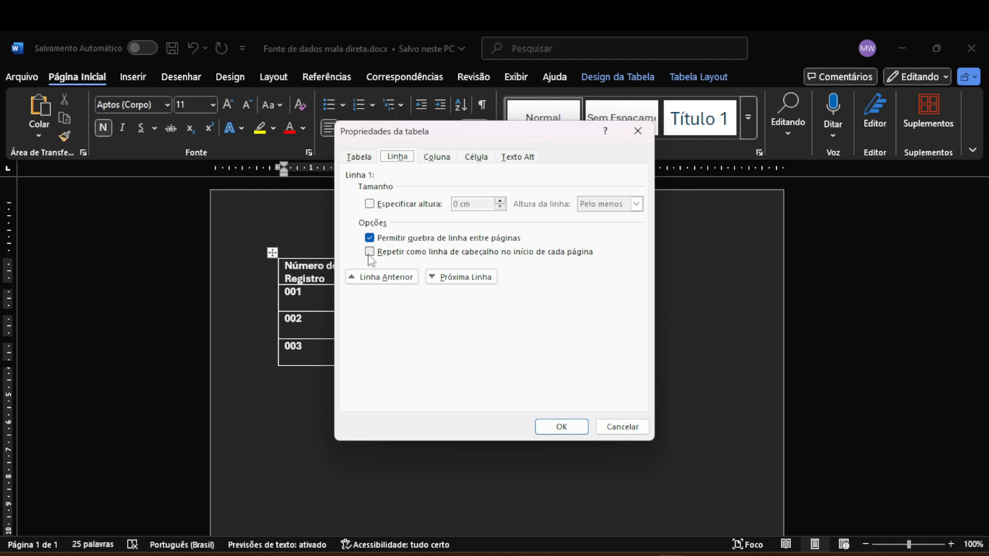
{"action": "left_click", "coordinate": [371, 253]}
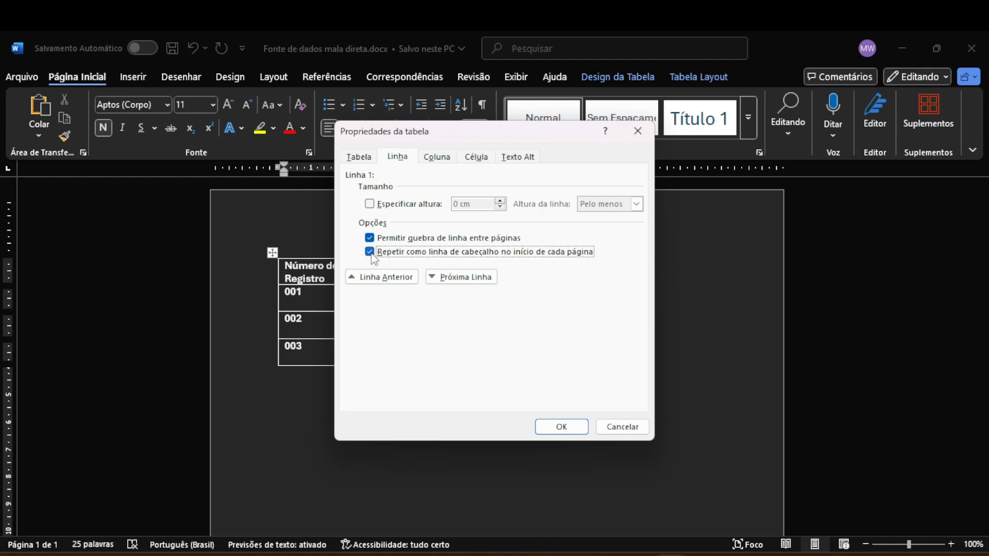
{"action": "left_click", "coordinate": [562, 428]}
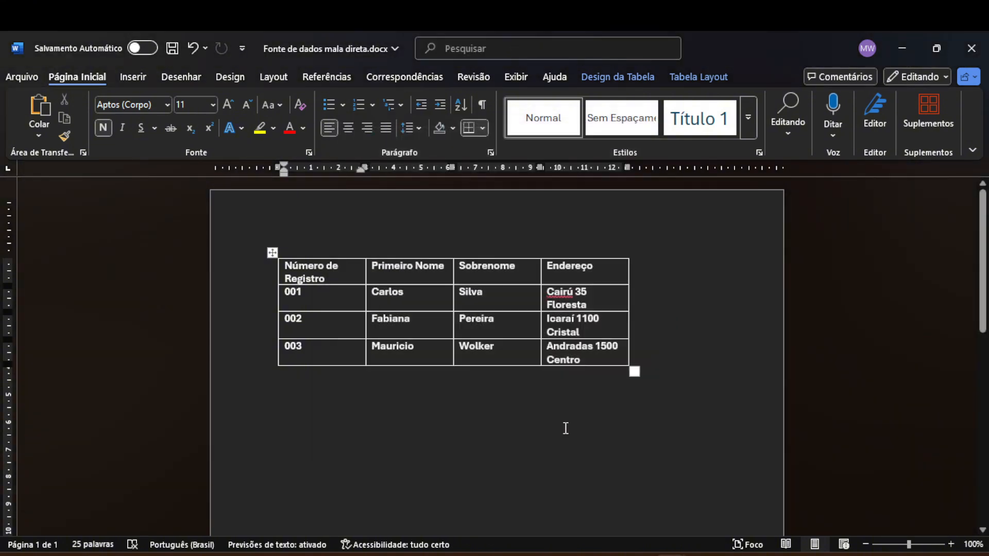
Save the data source document and close it, returning to the letter carta.docx
{"action": "key", "text": "Down"}
{"action": "key", "text": "Down"}
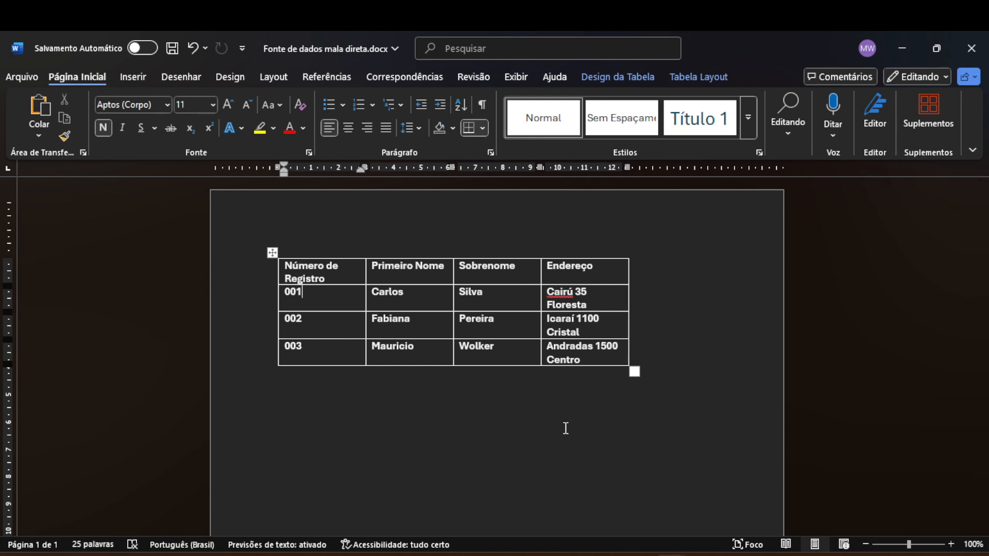
{"action": "key", "text": "Right"}
{"action": "key", "text": "ctrl+s"}
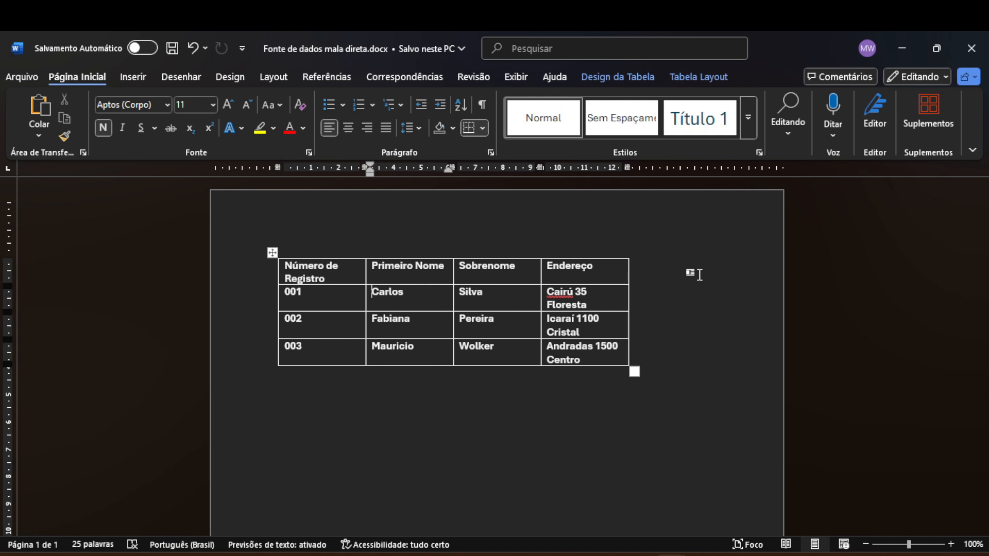
{"action": "key", "text": "alt+F4"}
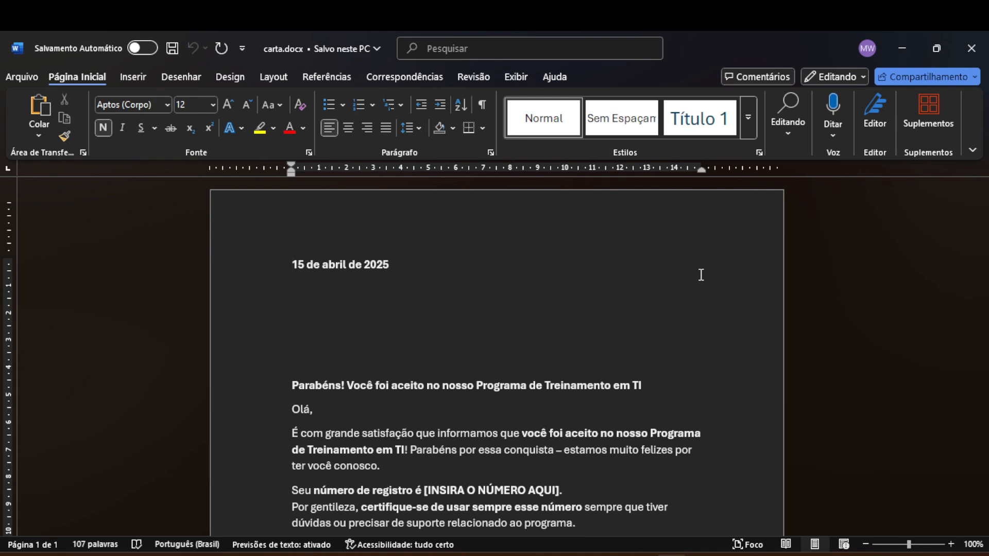
Insert a blank line above the date at the beginning of the letter
{"action": "key", "text": "Return"}
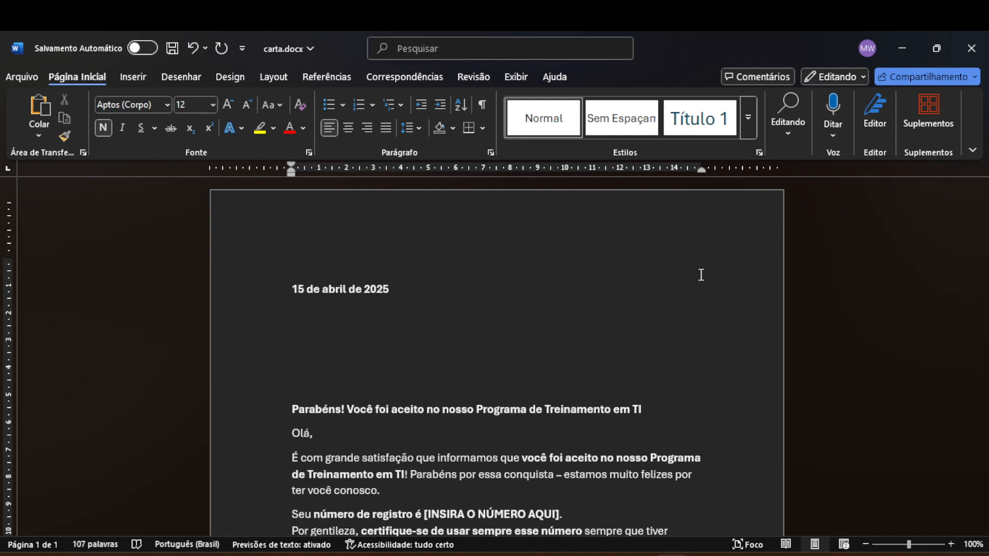
{"action": "key", "text": "Up"}
Read through the letter from the date to the signature, checking the greeting and the registration number placeholder
{"action": "key", "text": "Down"}
{"action": "key", "text": "Down"}
{"action": "key", "text": "Down"}
{"action": "key", "text": "Down"}
{"action": "key", "text": "Down"}
{"action": "key", "text": "Up"}
{"action": "key", "text": "Up"}
{"action": "key", "text": "Up"}
{"action": "key", "text": "Down"}
{"action": "key", "text": "Down"}
{"action": "key", "text": "Up"}
{"action": "key", "text": "Up"}
{"action": "key", "text": "Up"}
{"action": "key", "text": "Down"}
{"action": "key", "text": "Down"}
{"action": "key", "text": "Down"}
{"action": "key", "text": "Down"}
{"action": "key", "text": "Down"}
{"action": "key", "text": "Down"}
{"action": "key", "text": "Down"}
{"action": "key", "text": "Down"}
{"action": "key", "text": "Up"}
{"action": "key", "text": "Down"}
{"action": "key", "text": "ctrl+n"}
{"action": "key", "text": "Down"}
{"action": "key", "text": "Down"}
{"action": "key", "text": "Down"}
{"action": "key", "text": "Down"}
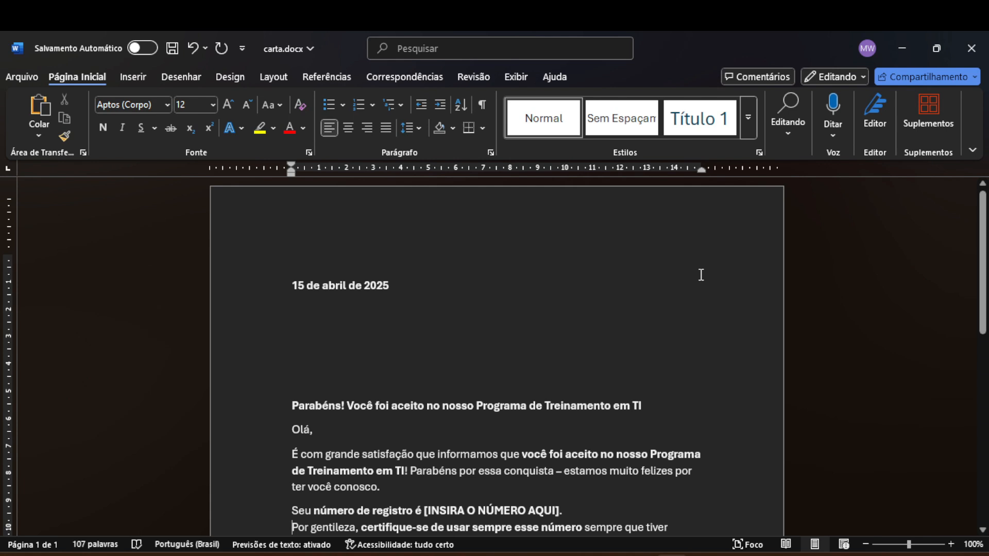
{"action": "key", "text": "Down"}
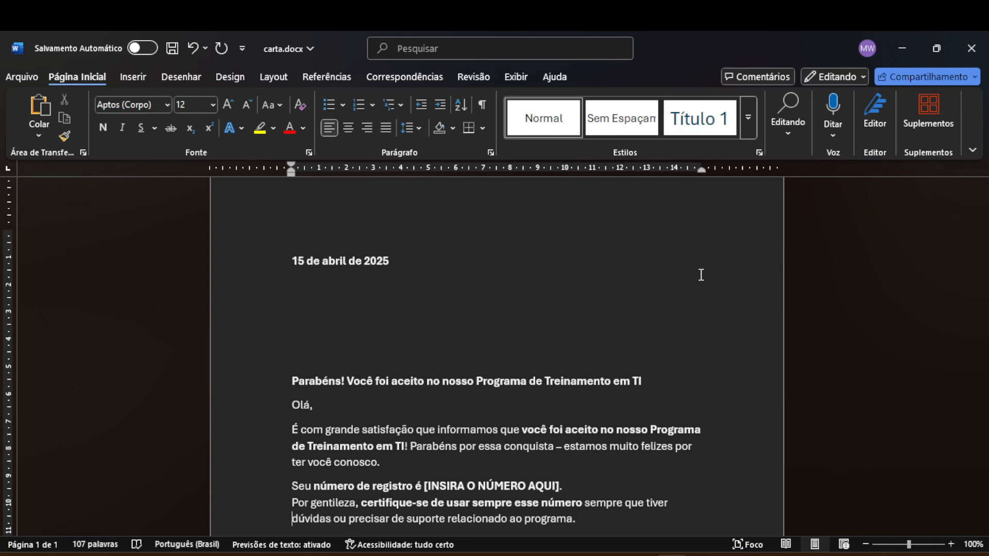
{"action": "key", "text": "Down"}
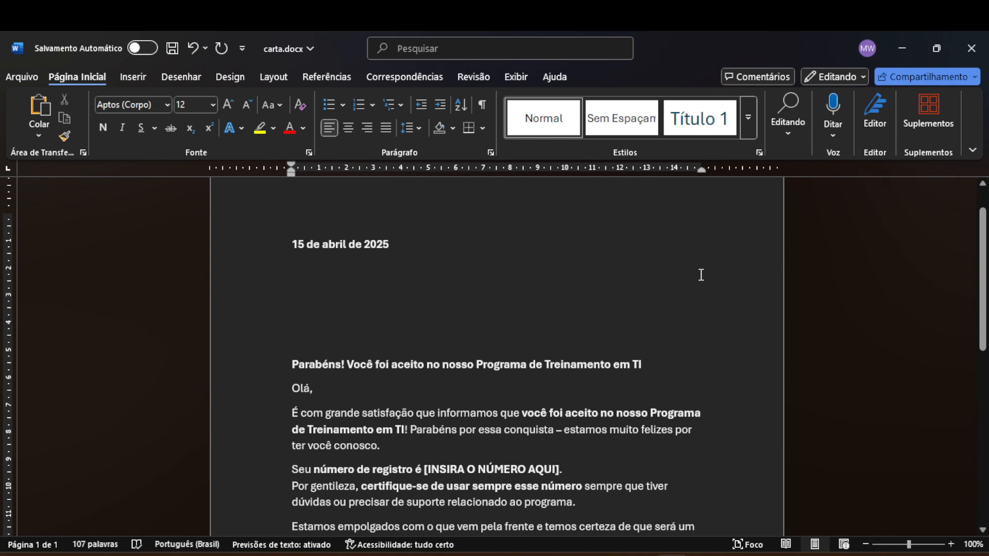
{"action": "key", "text": "Down"}
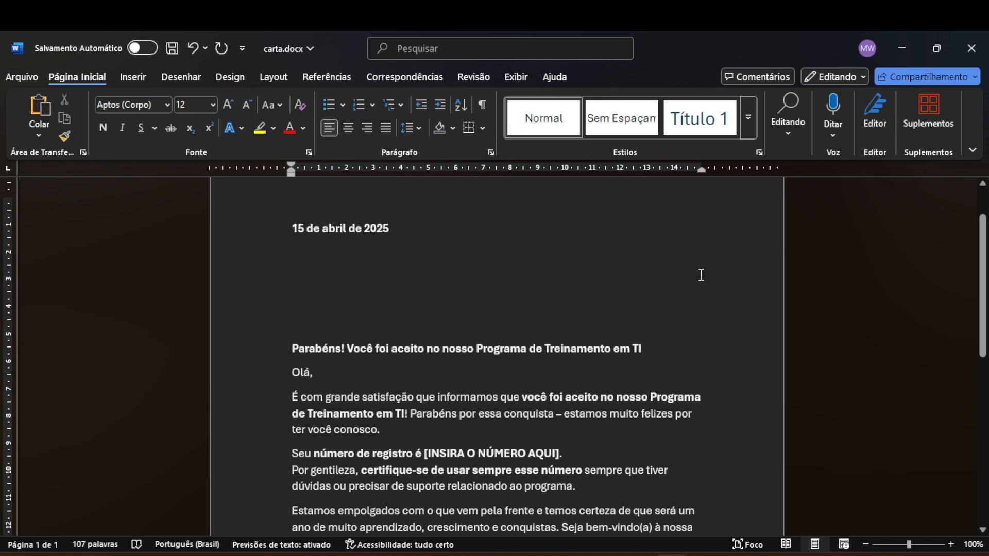
{"action": "key", "text": "Down"}
{"action": "key", "text": "Down"}
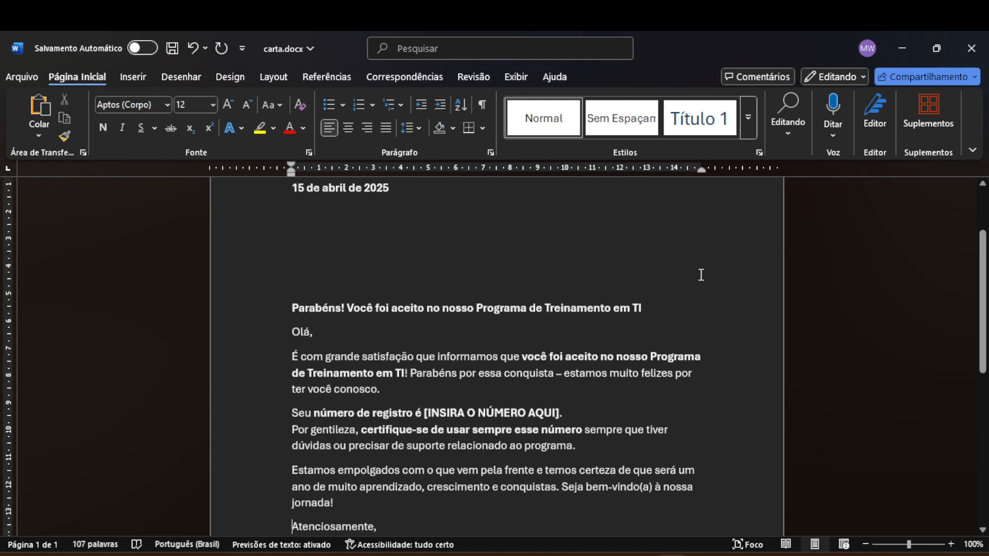
{"action": "key", "text": "Down"}
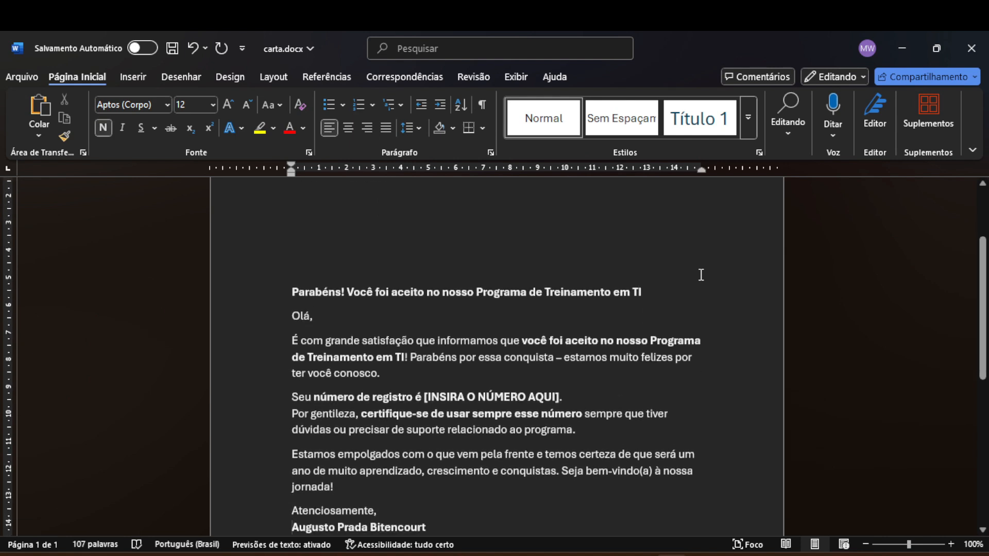
{"action": "key", "text": "Down"}
{"action": "key", "text": "Down"}
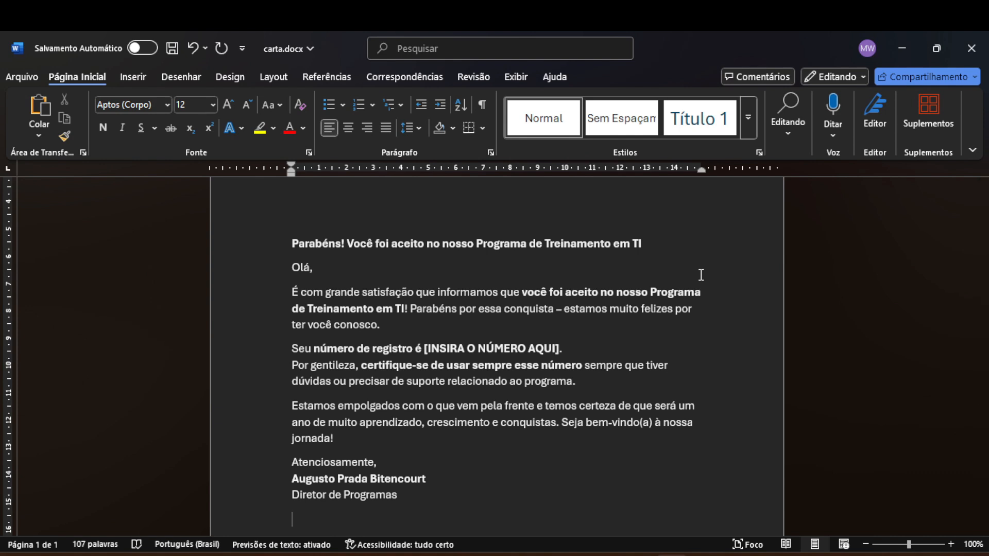
Return to the start of the letter and open the choice of mail merge document types
{"action": "scroll", "coordinate": [700, 275], "scroll_direction": "up", "scroll_amount": 4}
{"action": "left_click", "coordinate": [699, 275]}
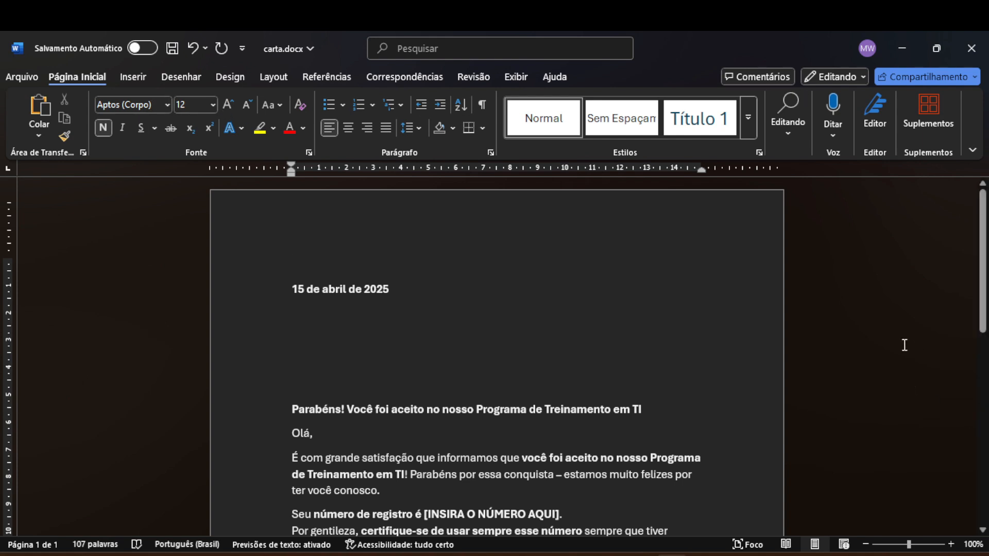
{"action": "key", "text": "alt"}
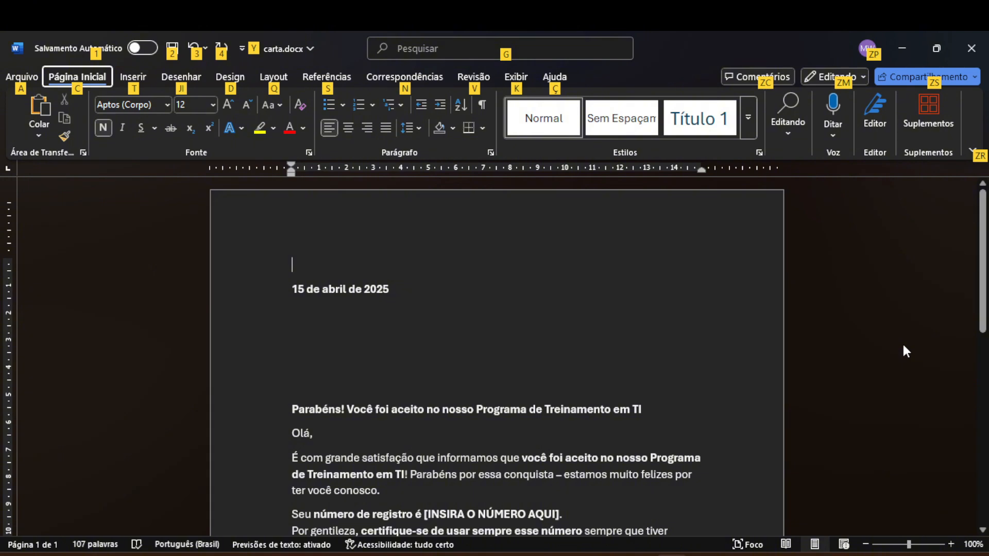
{"action": "key", "text": "Right"}
{"action": "key", "text": "Right"}
{"action": "key", "text": "Right"}
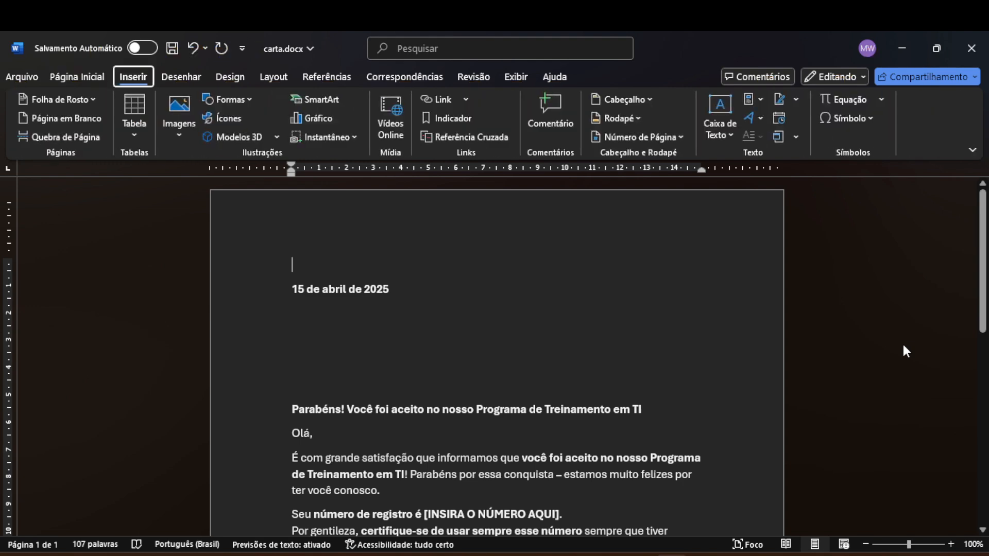
{"action": "key", "text": "Right"}
{"action": "key", "text": "Right"}
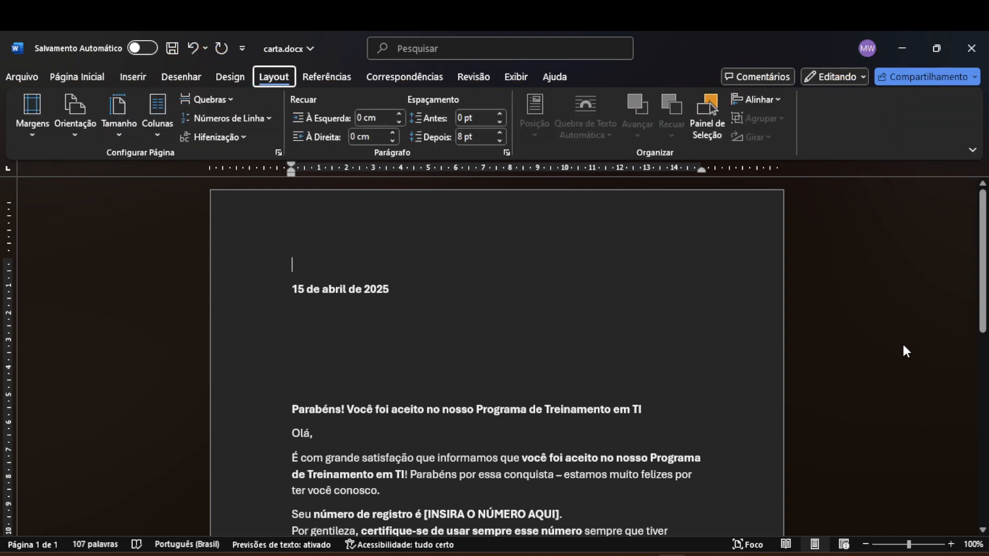
{"action": "key", "text": "Right"}
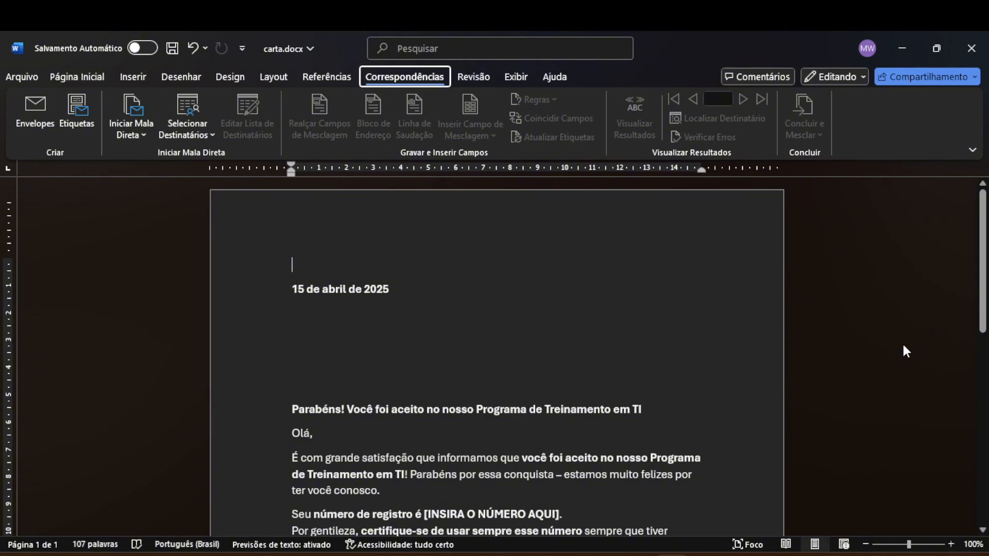
{"action": "key", "text": "Tab"}
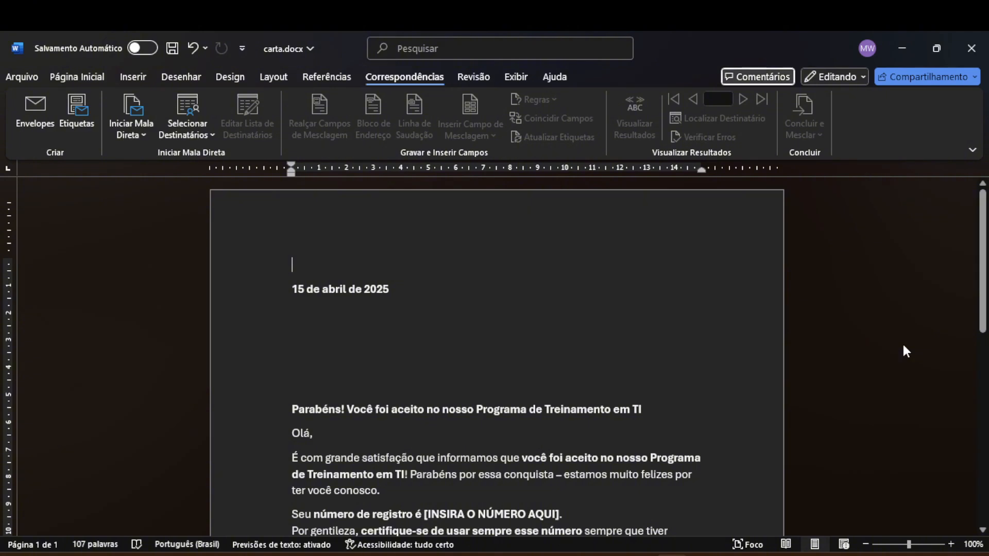
{"action": "key", "text": "Tab"}
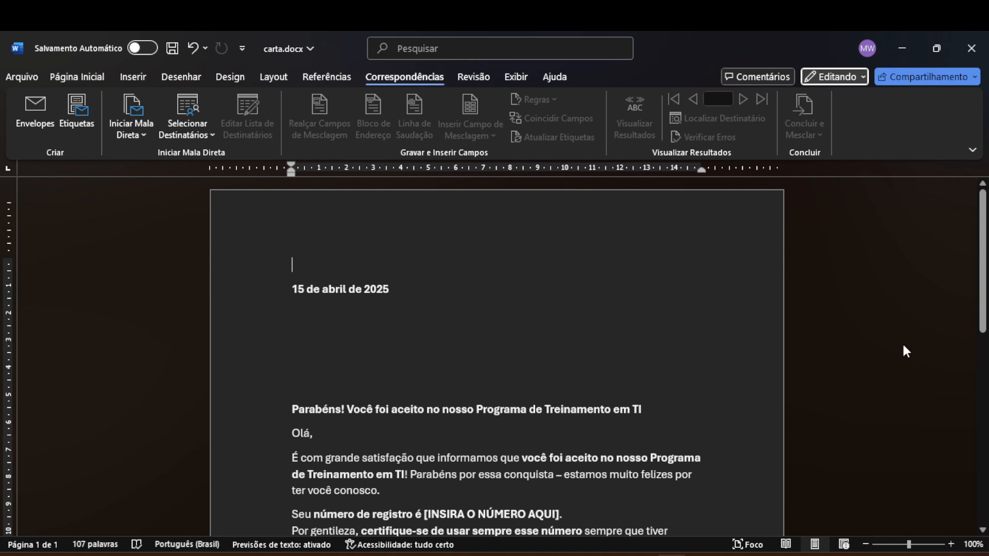
{"action": "key", "text": "Tab"}
{"action": "key", "text": "Tab"}
{"action": "key", "text": "Tab"}
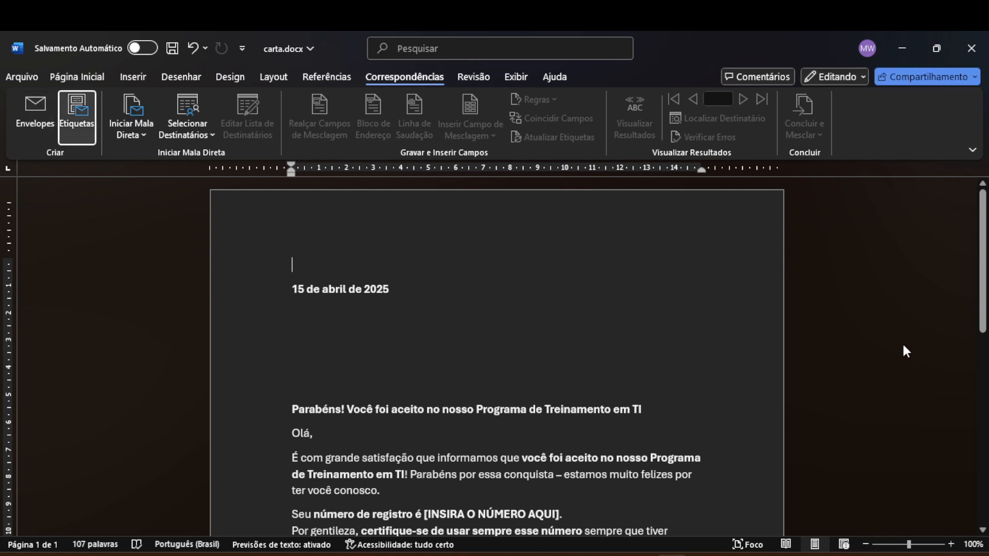
{"action": "key", "text": "Tab"}
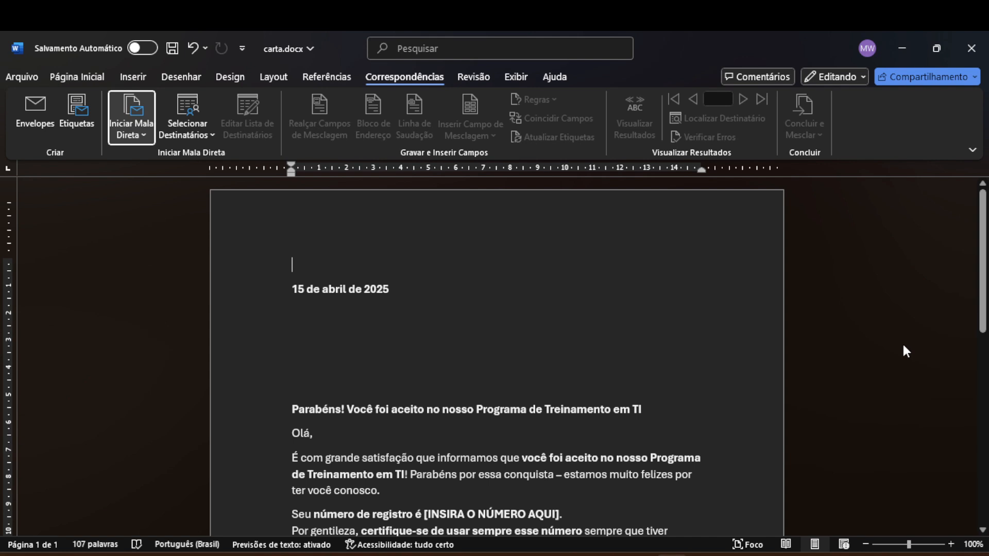
{"action": "key", "text": "Return"}
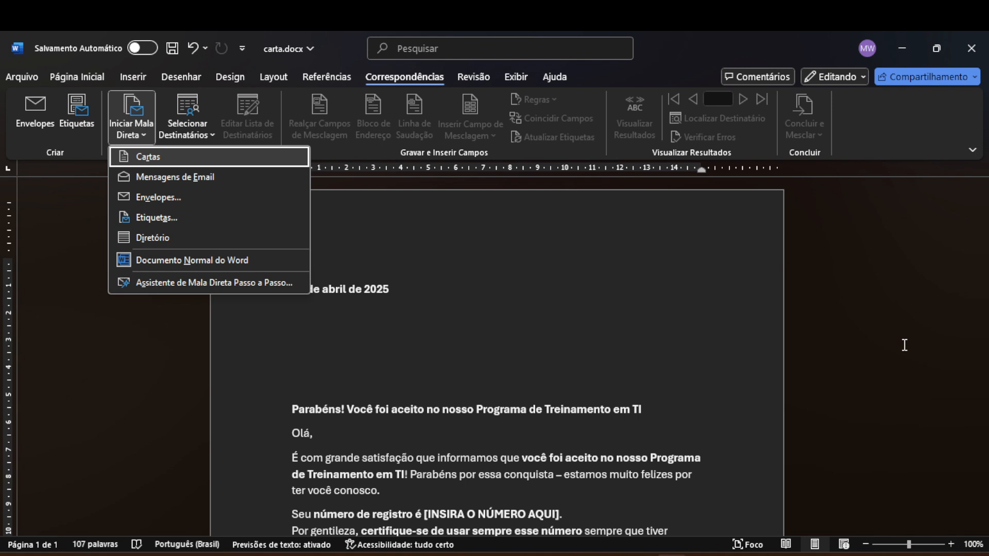
Review the mail merge document types down to the step-by-step wizard, and start the merge as letters (Cartas)
{"action": "key", "text": "Down"}
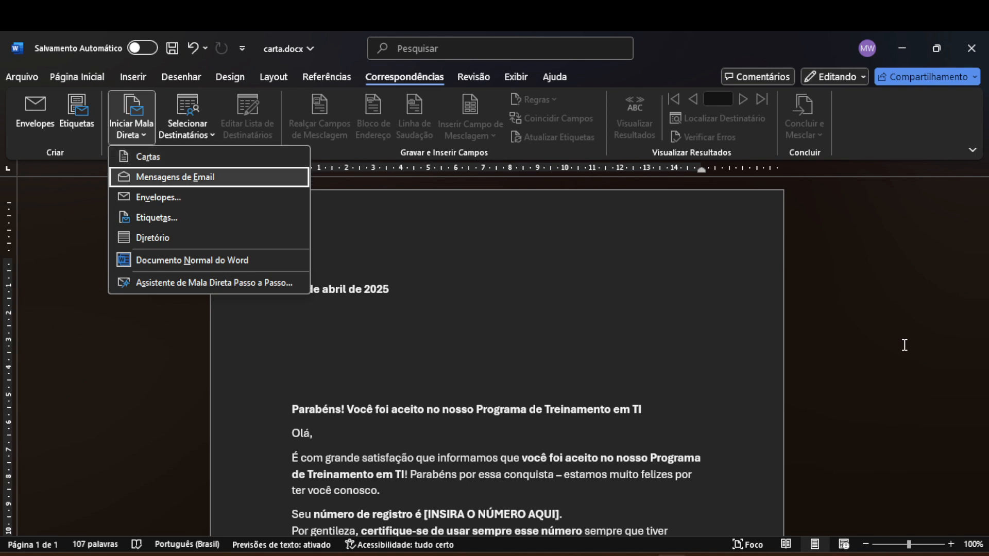
{"action": "key", "text": "Down"}
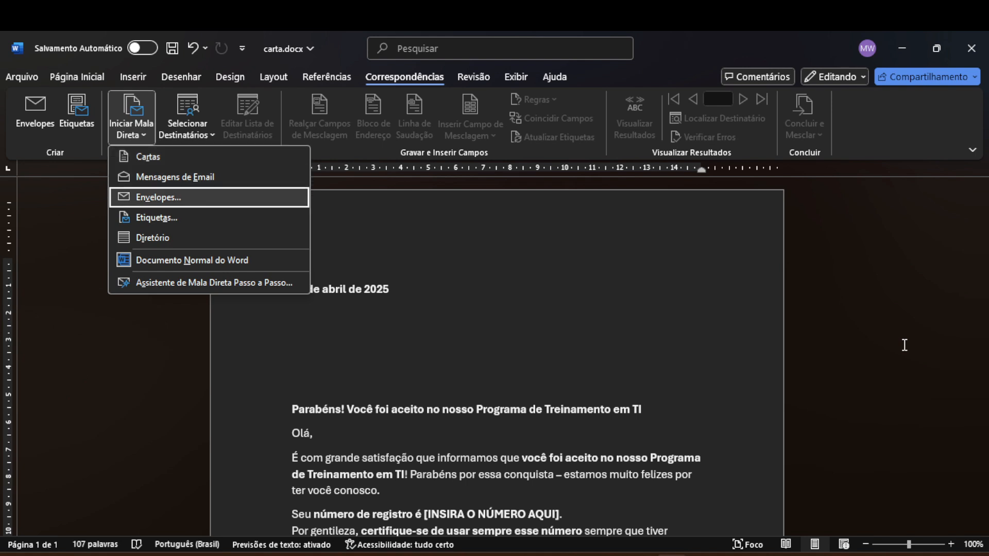
{"action": "key", "text": "Down"}
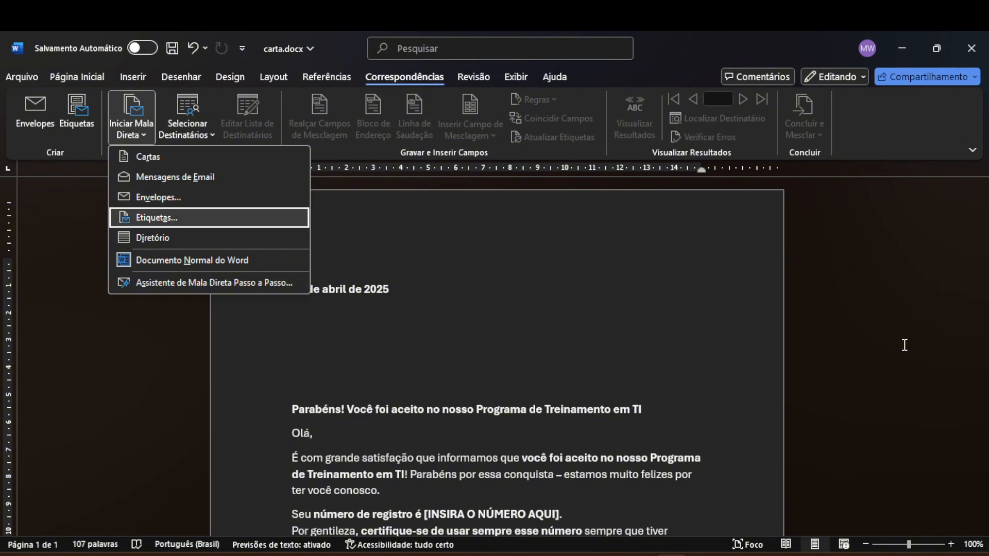
{"action": "key", "text": "Down"}
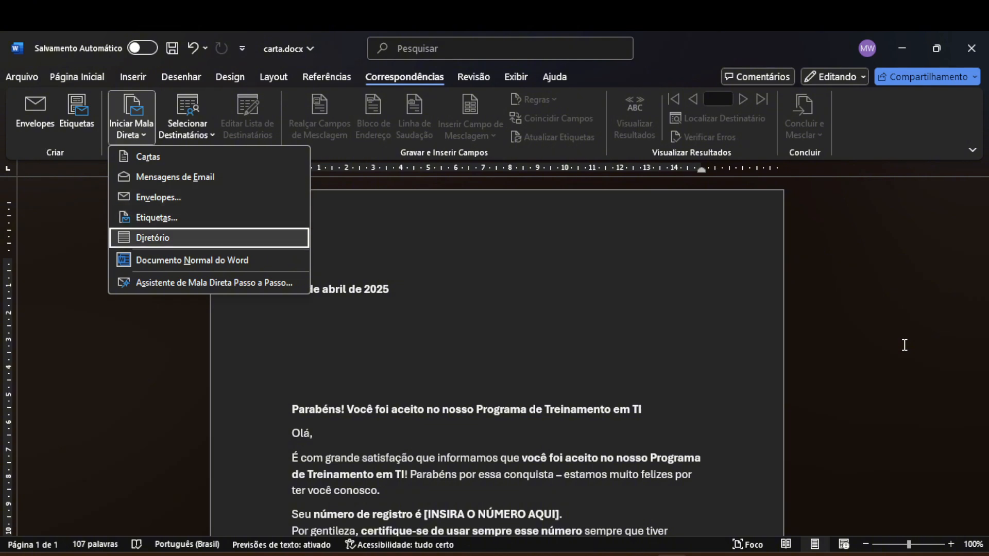
{"action": "key", "text": "Down"}
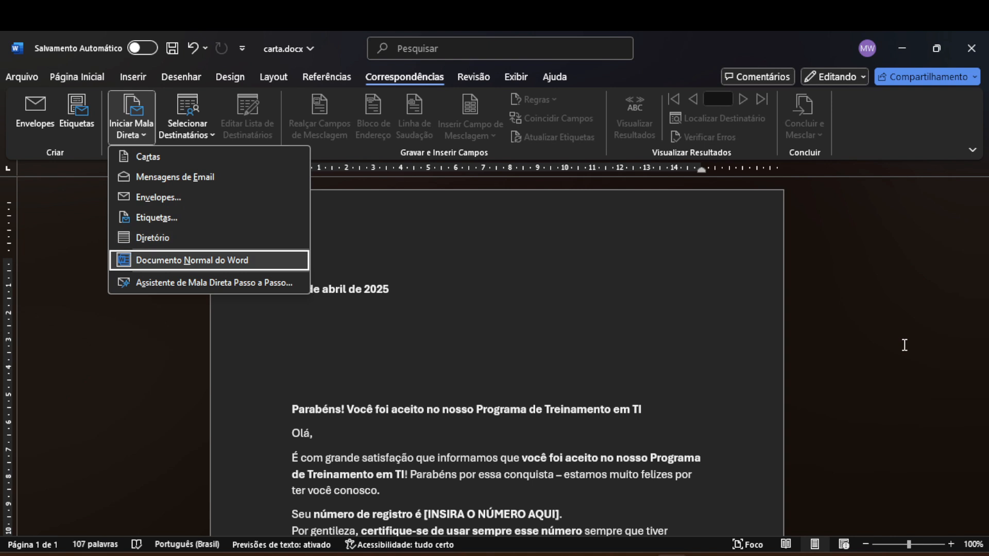
{"action": "key", "text": "Down"}
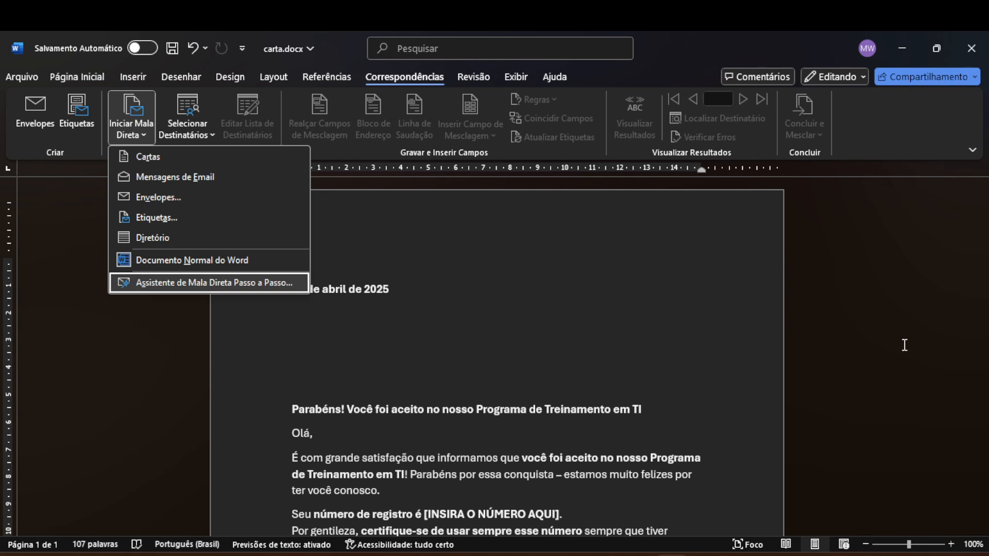
{"action": "key", "text": "Up"}
{"action": "key", "text": "Up"}
{"action": "key", "text": "Up"}
{"action": "key", "text": "Up"}
{"action": "key", "text": "Up"}
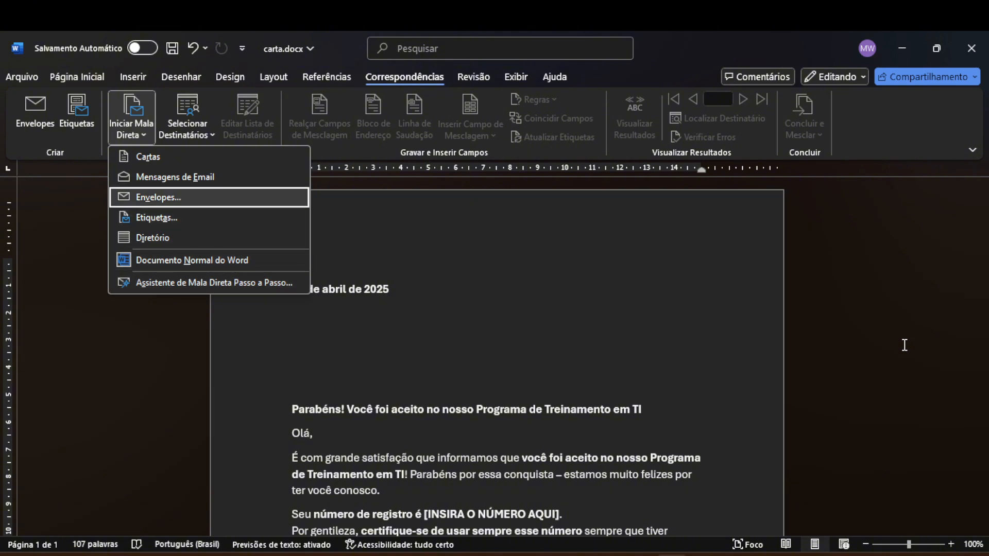
{"action": "key", "text": "Up"}
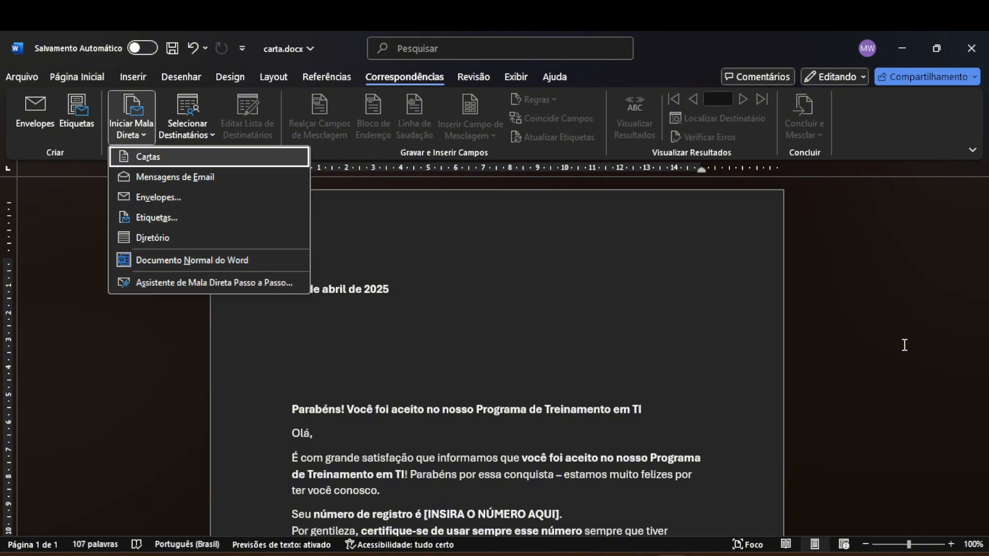
{"action": "key", "text": "Return"}
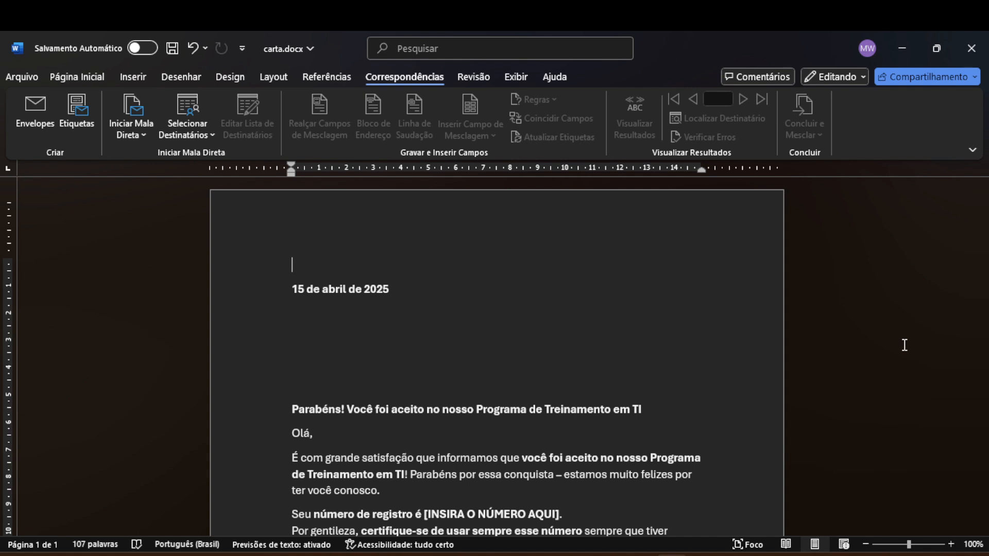
Place the cursor on the empty line below the date and choose to use an existing recipient list
{"action": "key", "text": "Down"}
{"action": "key", "text": "Down"}
{"action": "key", "text": "alt"}
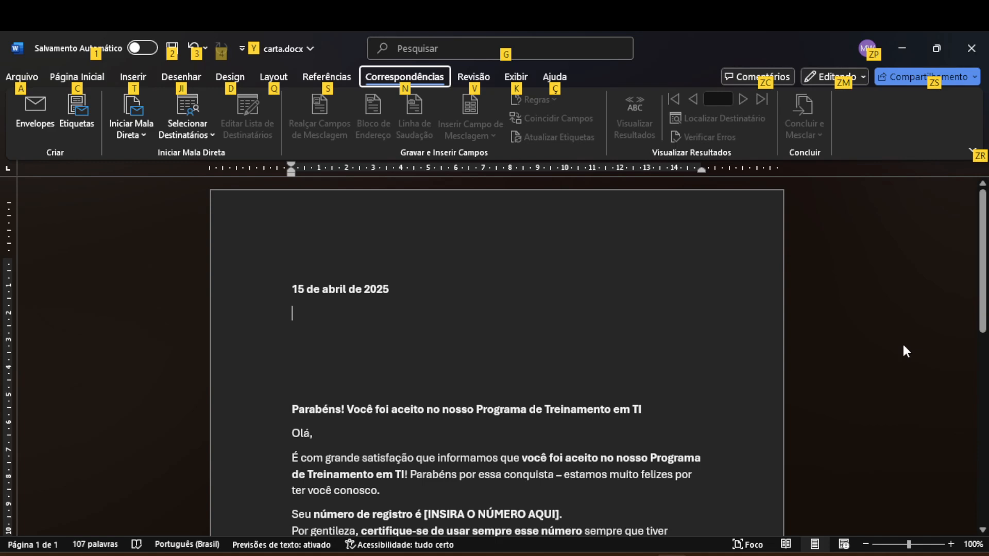
{"action": "key", "text": "Tab"}
{"action": "key", "text": "Tab"}
{"action": "key", "text": "Tab"}
{"action": "key", "text": "Tab"}
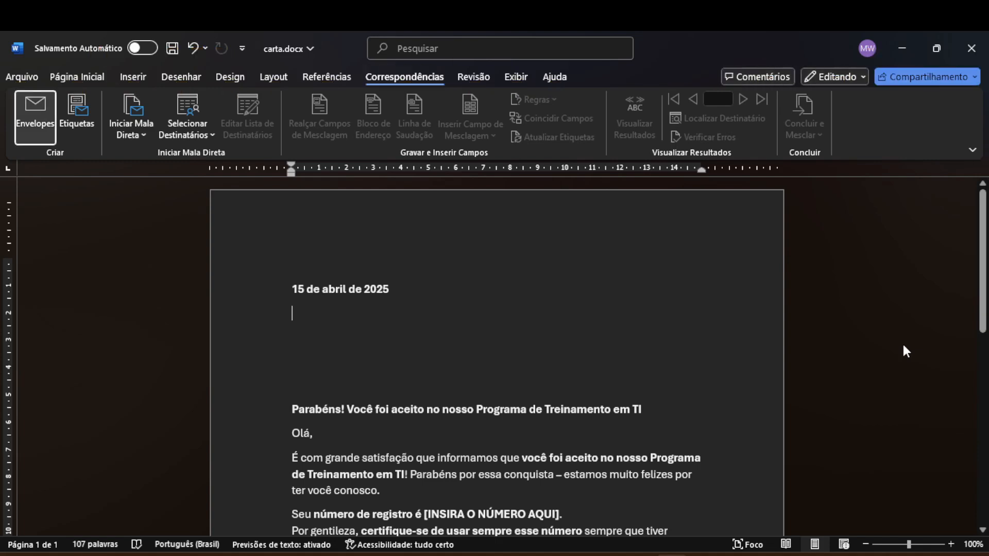
{"action": "key", "text": "Tab"}
{"action": "key", "text": "Tab"}
{"action": "key", "text": "Tab"}
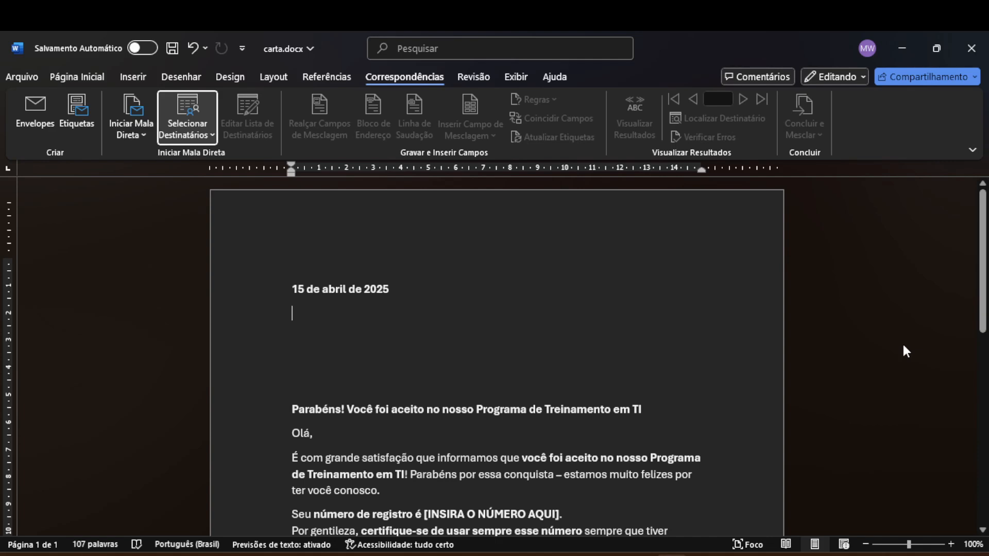
{"action": "key", "text": "Return"}
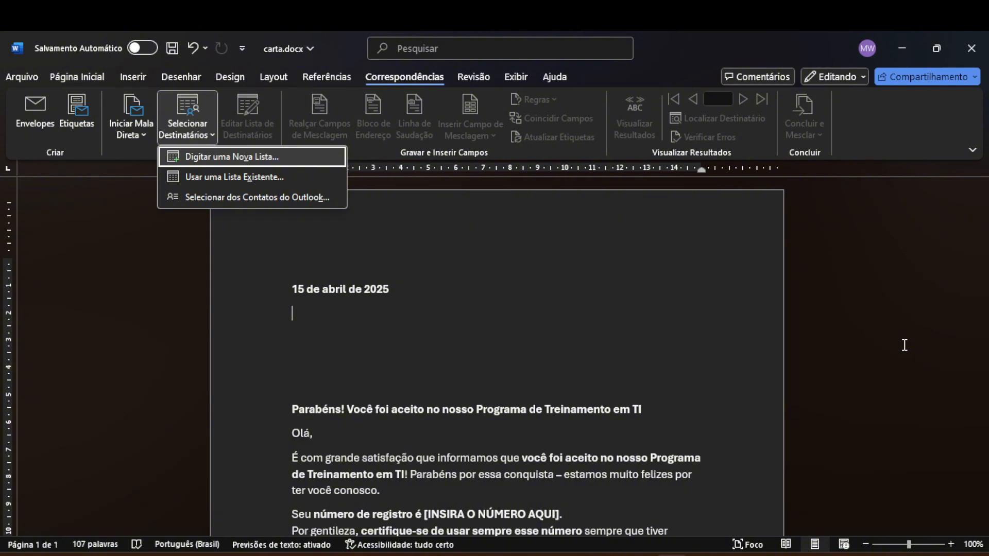
{"action": "key", "text": "Down"}
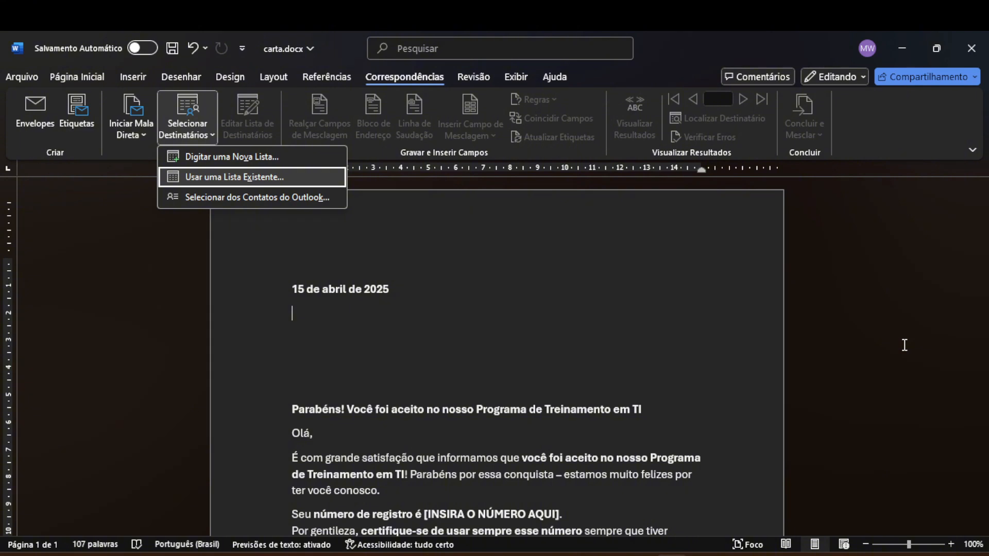
{"action": "key", "text": "Return"}
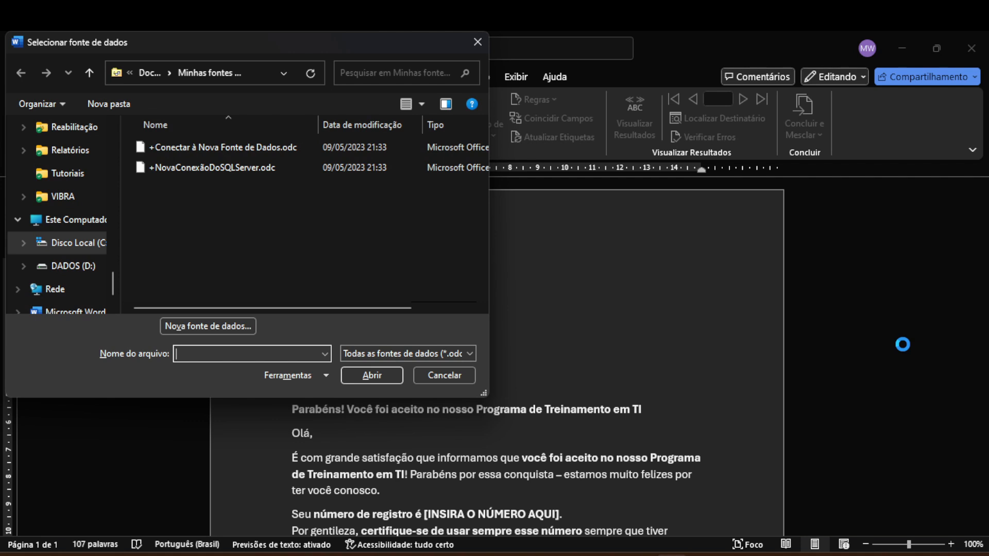
Open the Downloads folder in the data source selection dialog
{"action": "key", "text": "shift+Tab"}
{"action": "key", "text": "shift+Tab"}
{"action": "key", "text": "shift+Tab"}
{"action": "key", "text": "shift+Tab"}
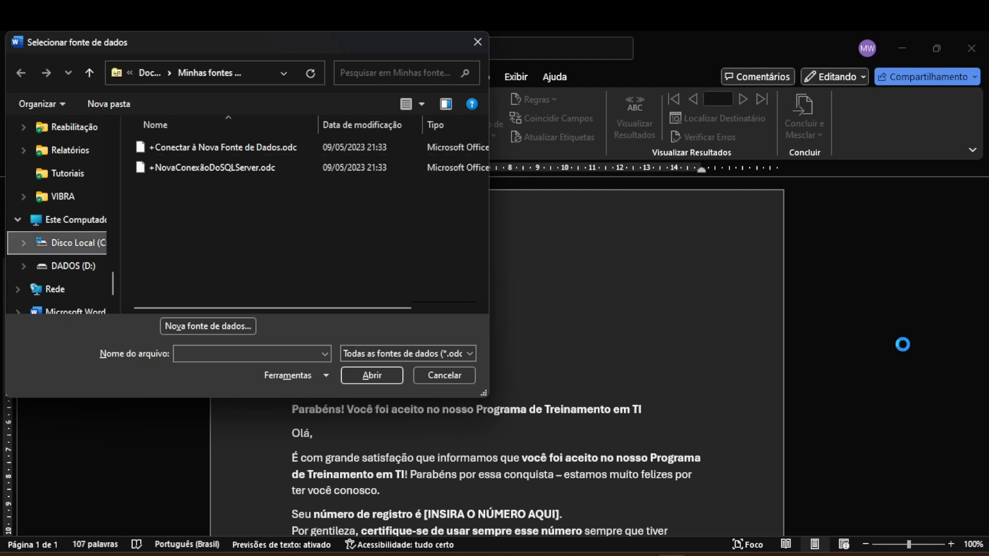
{"action": "key", "text": "Down"}
{"action": "key", "text": "Home"}
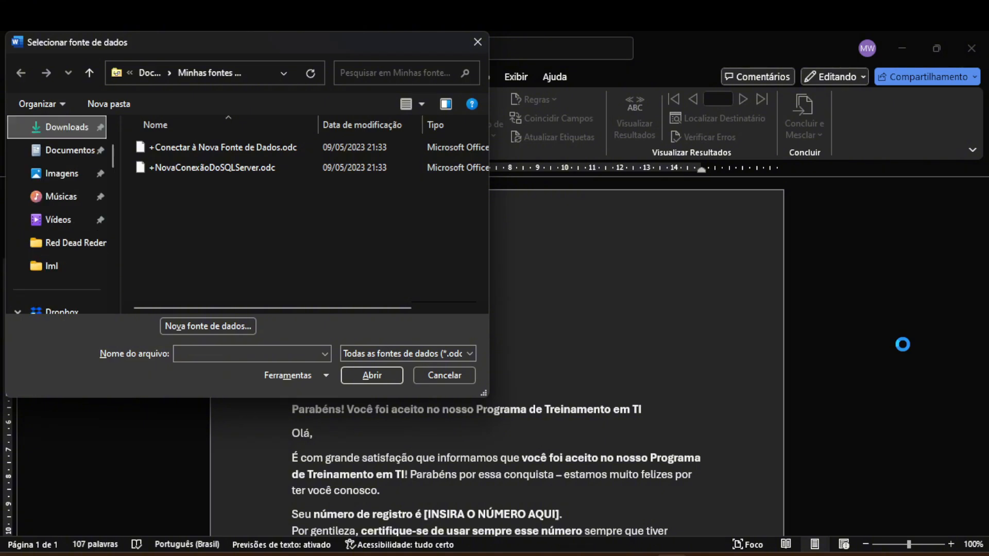
{"action": "key", "text": "Return"}
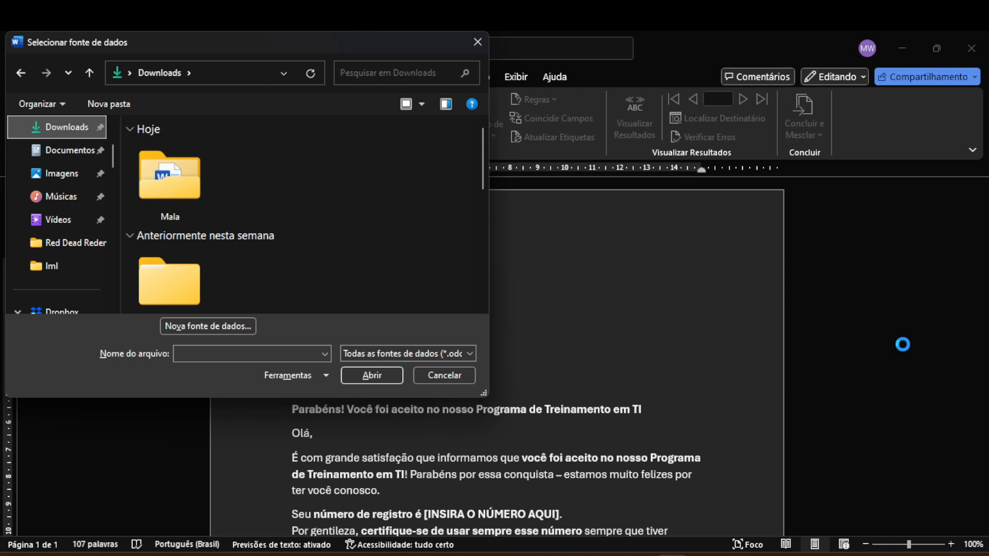
Open the Mala folder and attach Fonte de dados mala direta.docx as the recipient list of the letter
{"action": "key", "text": "Tab"}
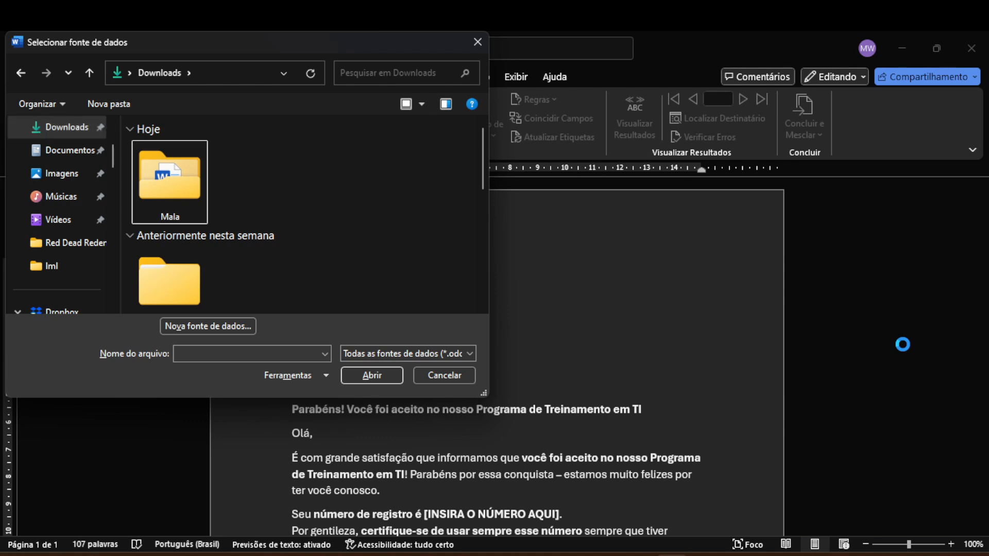
{"action": "key", "text": "Down"}
{"action": "key", "text": "Up"}
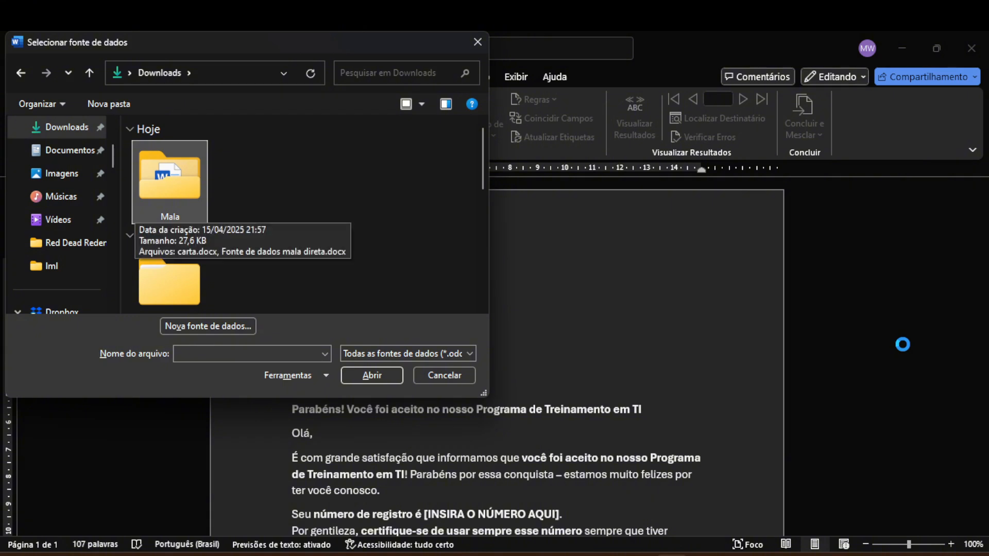
{"action": "key", "text": "Return"}
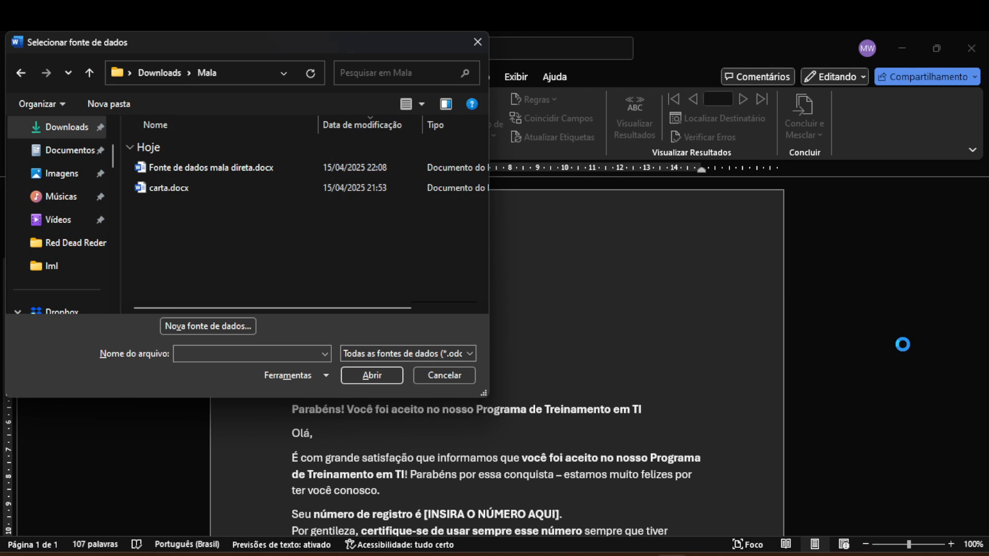
{"action": "key", "text": "Down"}
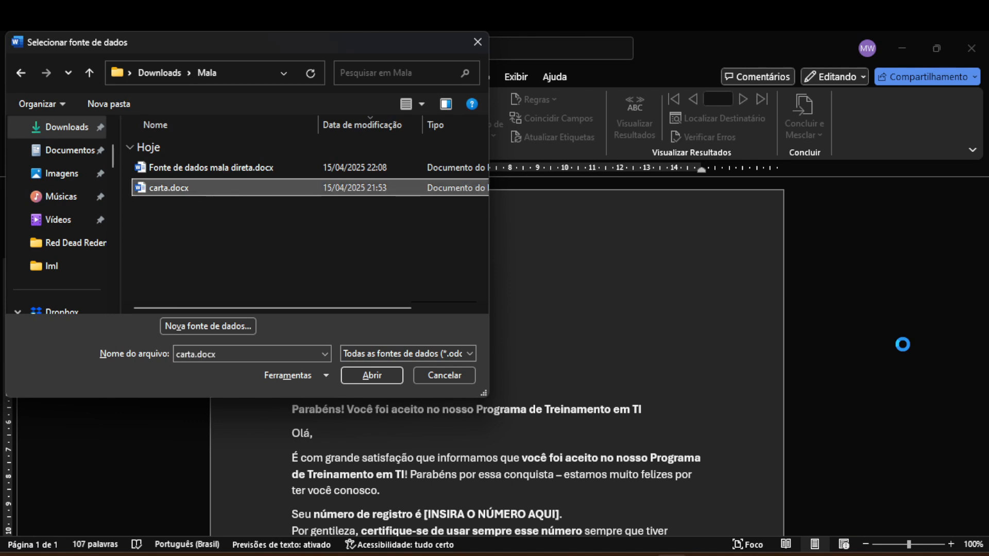
{"action": "key", "text": "Up"}
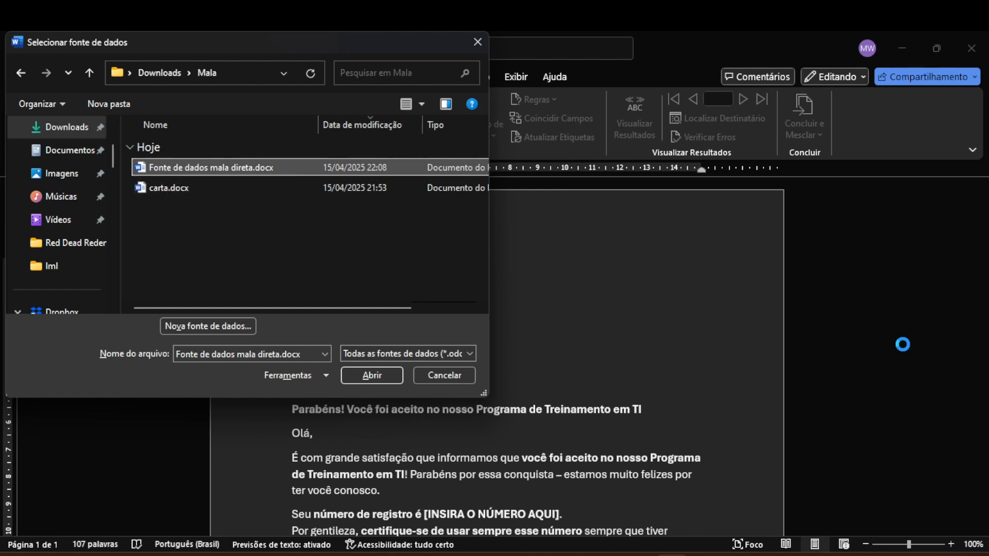
{"action": "key", "text": "Return"}
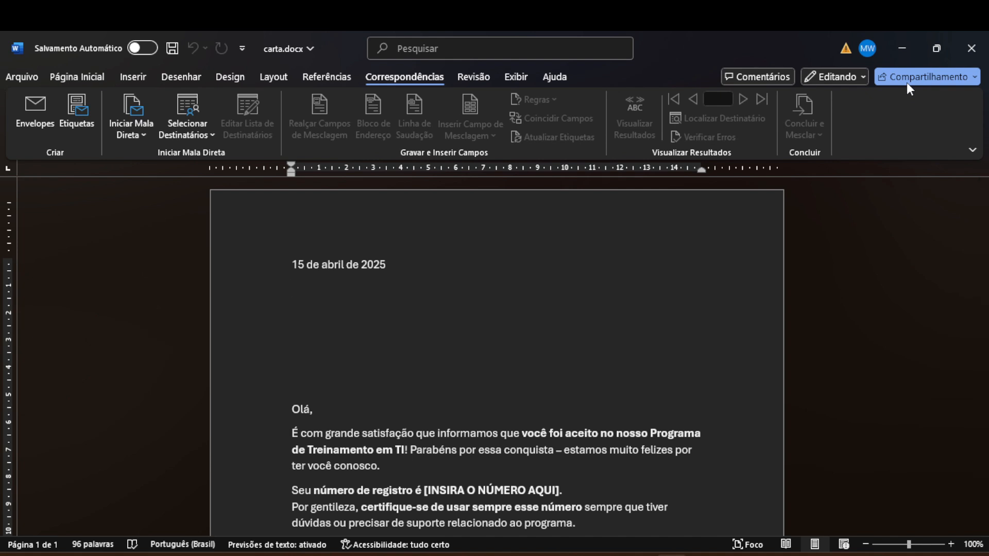
Place the cursor on the empty line below the date and open the address block settings (Bloco de Endereço)
{"action": "key", "text": "Up"}
{"action": "key", "text": "Down"}
{"action": "key", "text": "alt"}
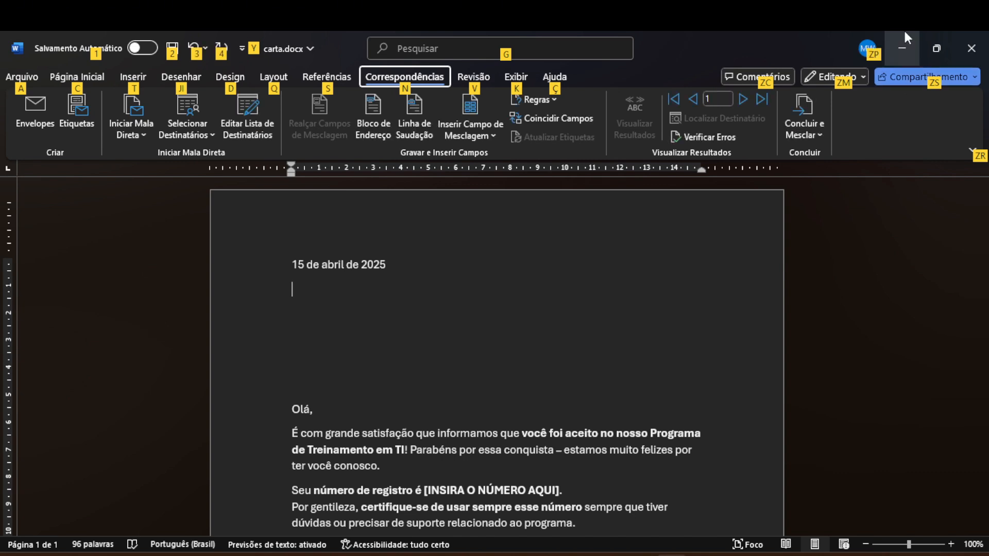
{"action": "key", "text": "Tab"}
{"action": "key", "text": "Tab"}
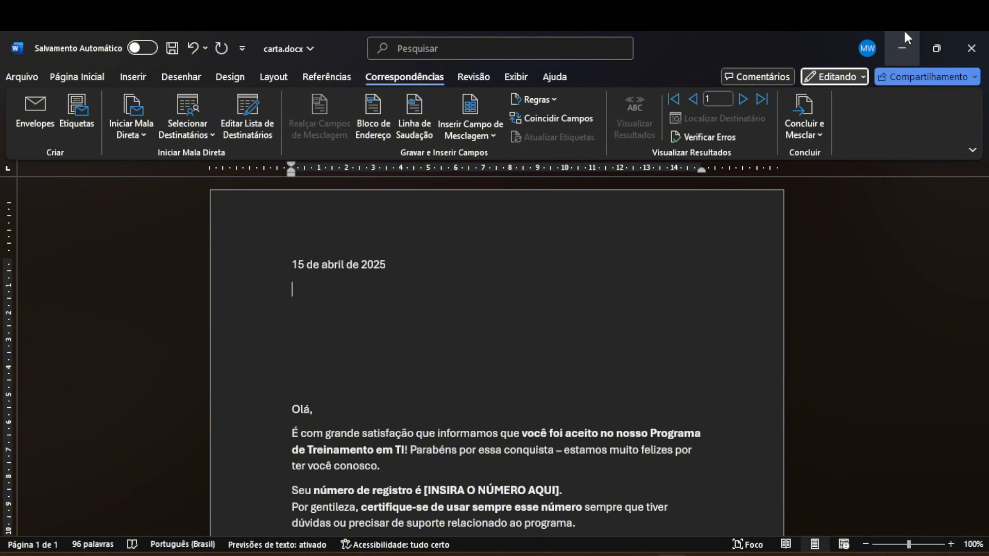
{"action": "key", "text": "Tab"}
{"action": "key", "text": "Tab"}
{"action": "key", "text": "Tab"}
{"action": "key", "text": "Tab"}
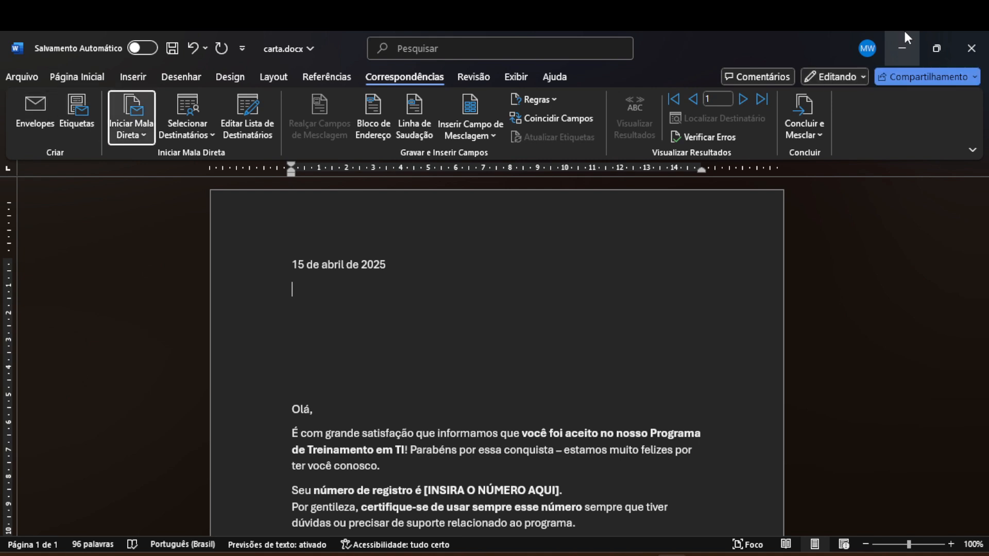
{"action": "key", "text": "Tab"}
{"action": "key", "text": "Tab"}
{"action": "key", "text": "Tab"}
{"action": "key", "text": "Tab"}
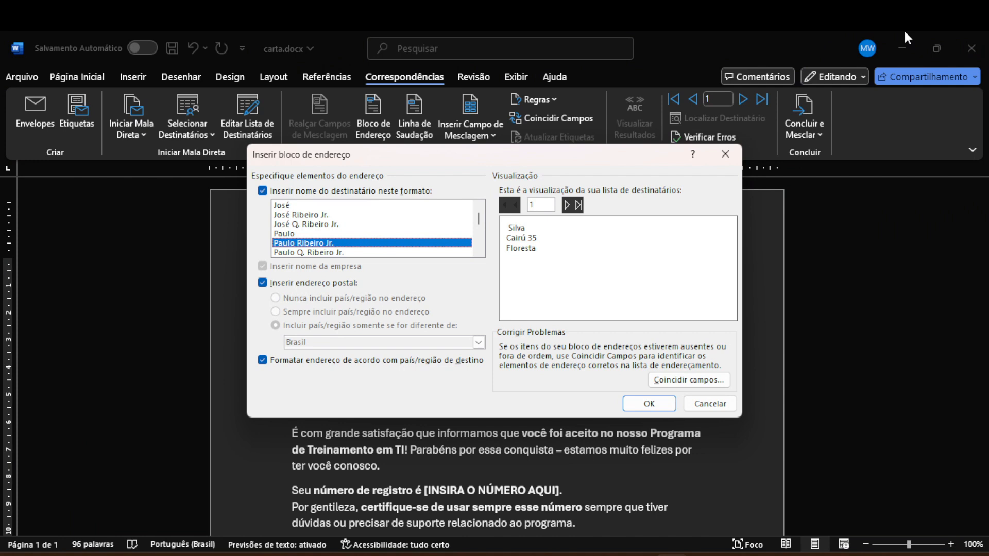
Compare the first-name-only and full-name recipient formats for the address block, keeping the full name with the Jr. suffix selected
{"action": "key", "text": "Up"}
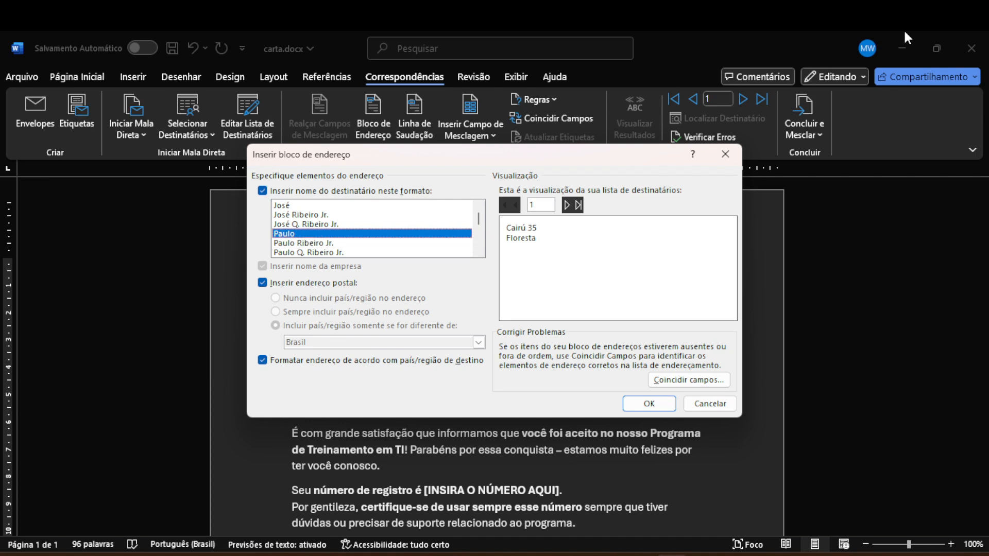
{"action": "key", "text": "Down"}
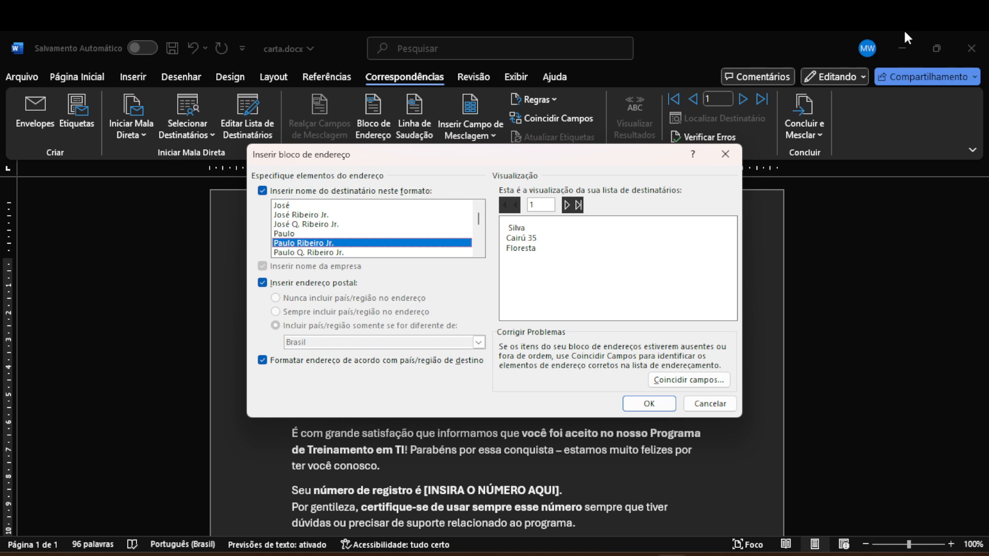
{"action": "key", "text": "Up"}
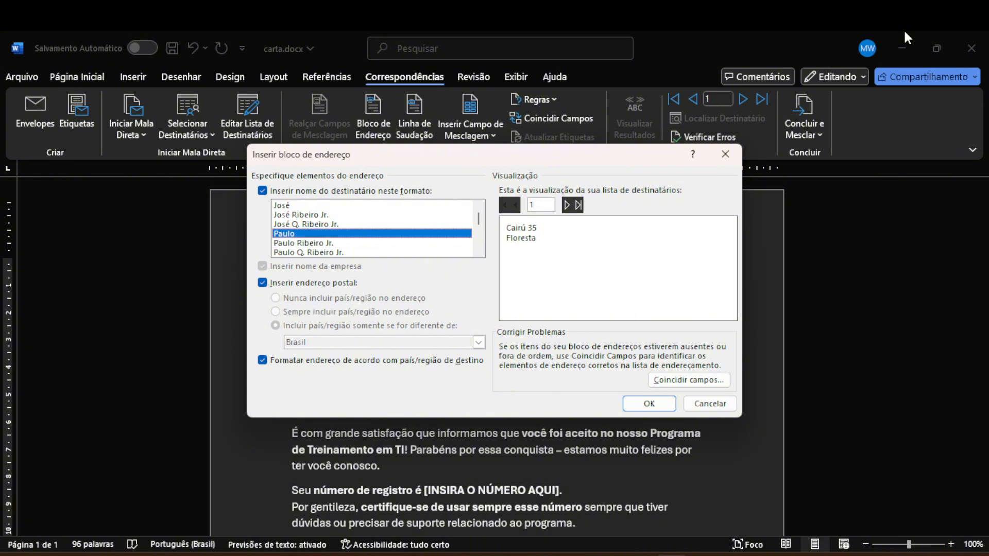
{"action": "key", "text": "Down"}
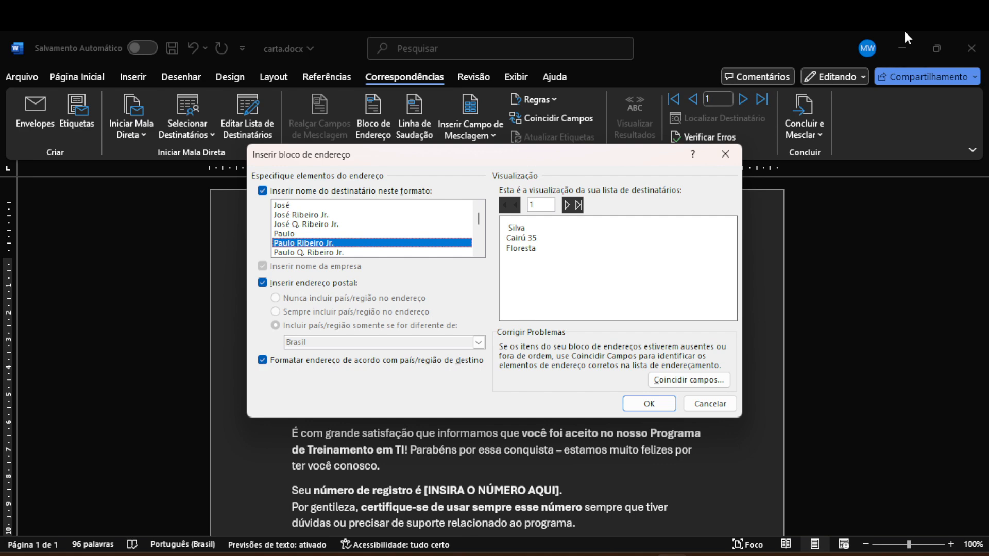
Preview recipient 3 and insert the address block on the line below the date
{"action": "key", "text": "Tab"}
{"action": "key", "text": "Tab"}
{"action": "key", "text": "Tab"}
{"action": "type", "text": "3"}
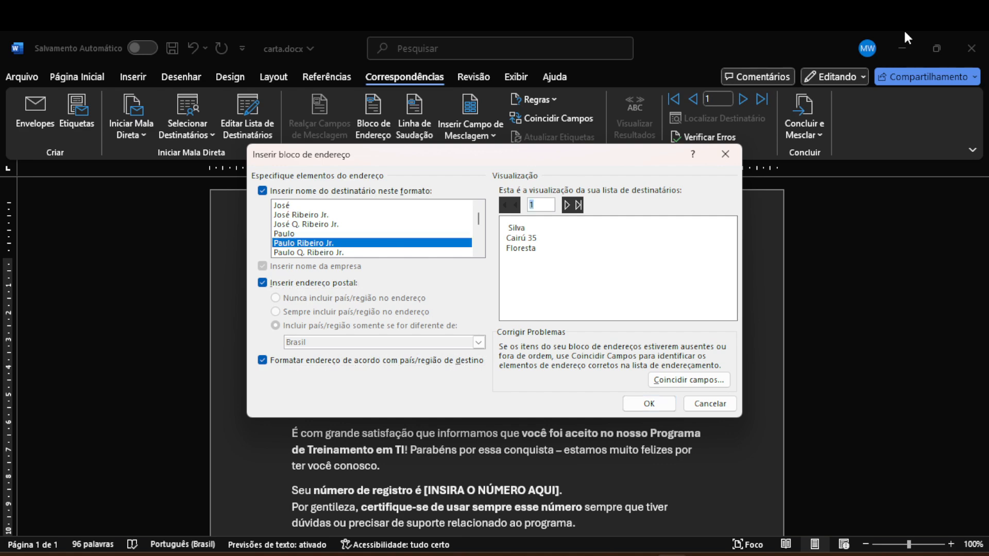
{"action": "key", "text": "Tab"}
{"action": "key", "text": "Tab"}
{"action": "key", "text": "Tab"}
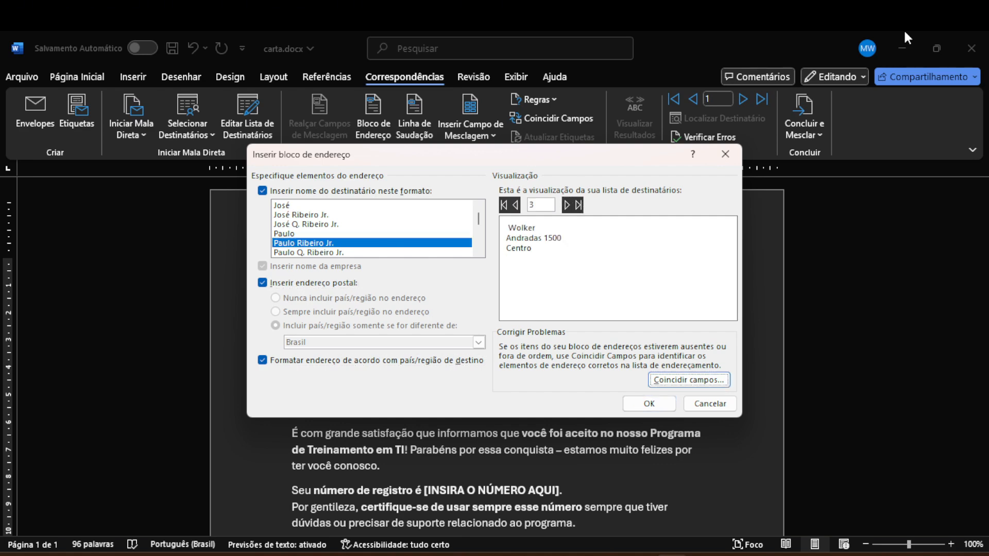
{"action": "key", "text": "Tab"}
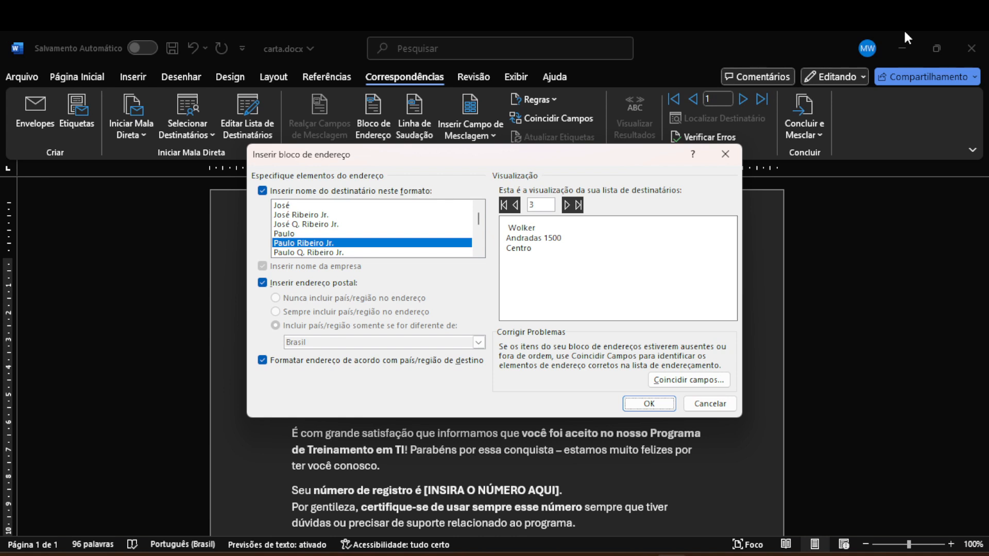
{"action": "key", "text": "Return"}
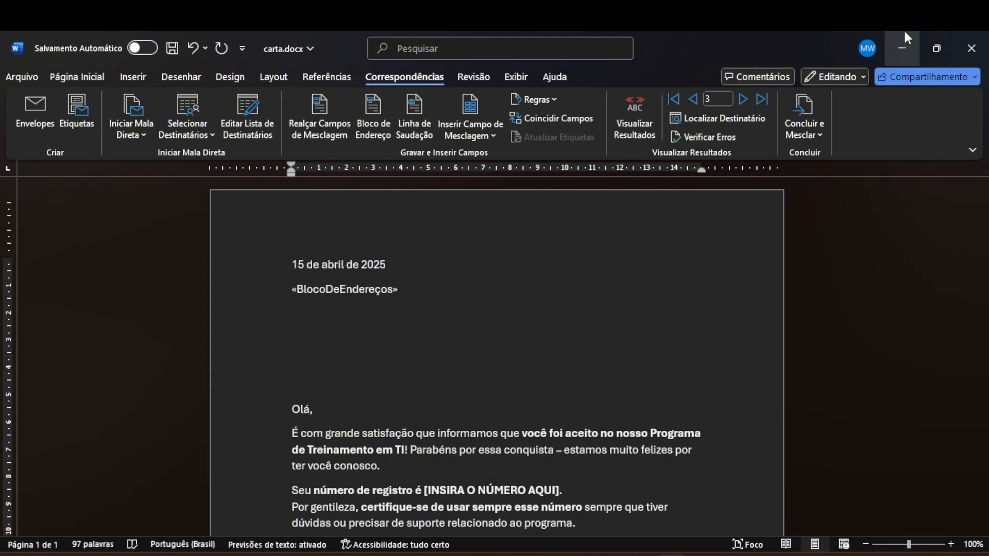
Check the address block line in the letter and turn on the merge results preview (Visualizar Resultados)
{"action": "key", "text": "Up"}
{"action": "key", "text": "Down"}
{"action": "key", "text": "alt"}
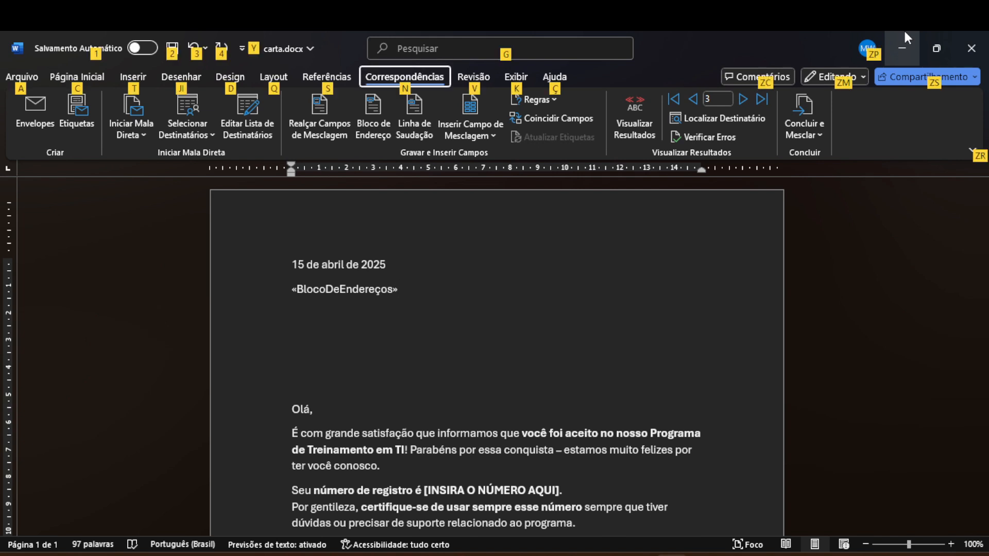
{"action": "key", "text": "Tab"}
{"action": "key", "text": "Tab"}
{"action": "key", "text": "Tab"}
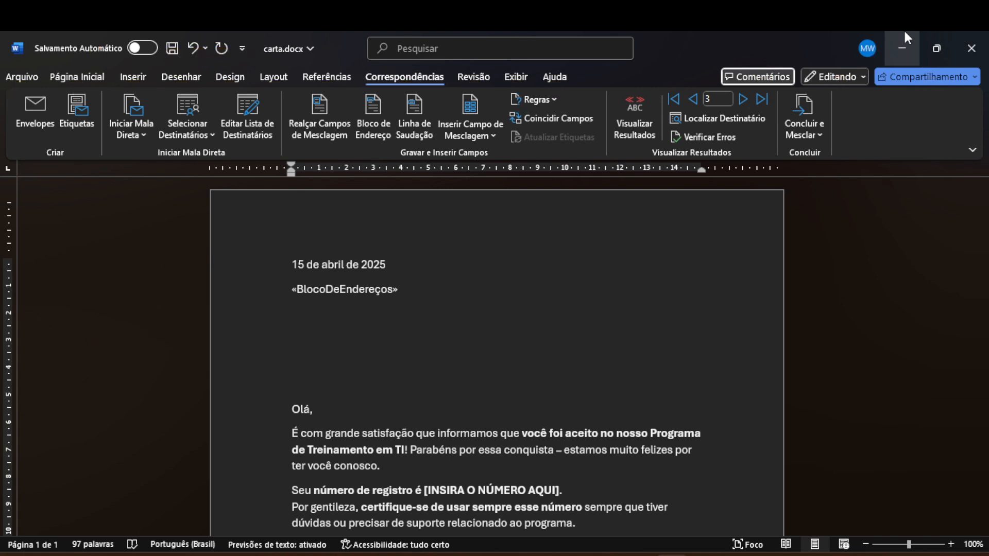
{"action": "key", "text": "Tab"}
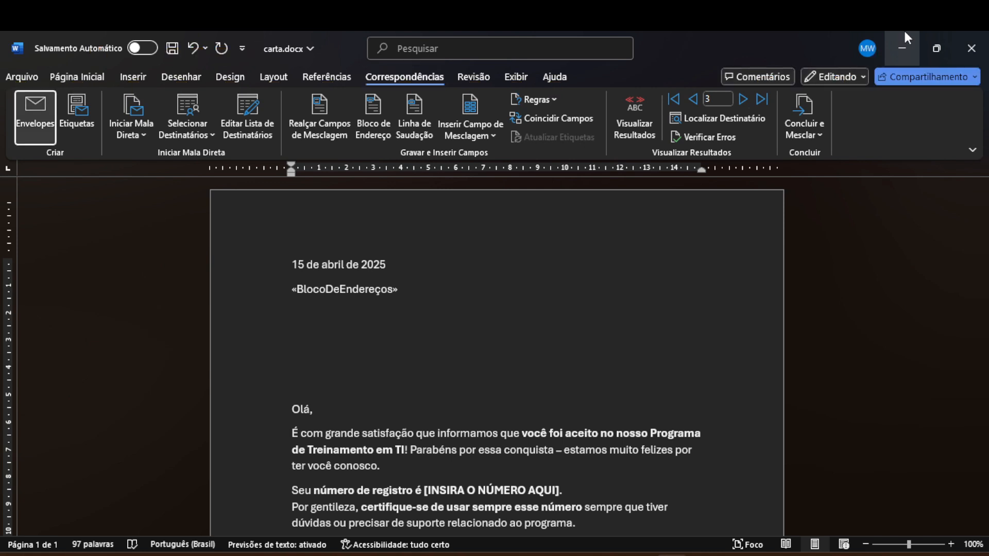
{"action": "key", "text": "Tab"}
{"action": "key", "text": "Tab"}
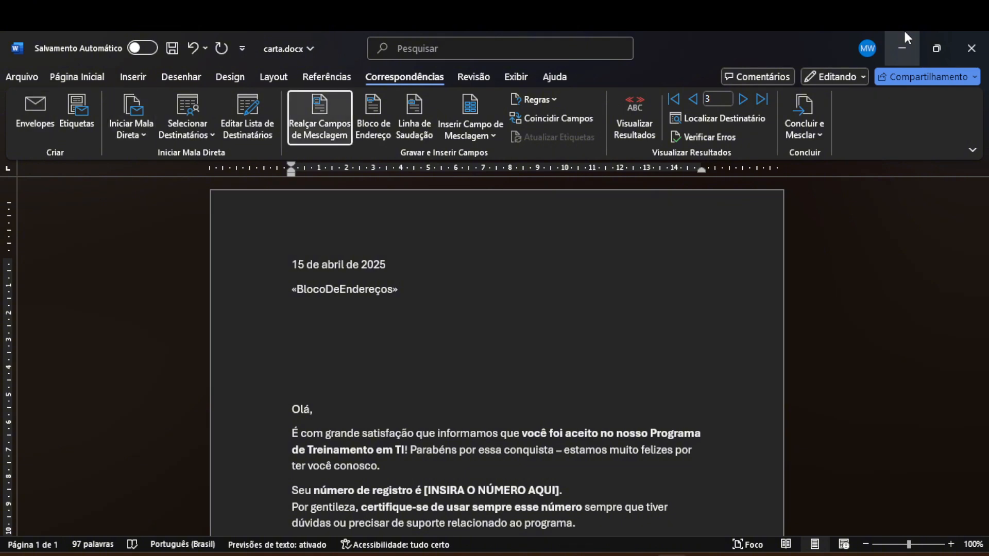
{"action": "key", "text": "Tab"}
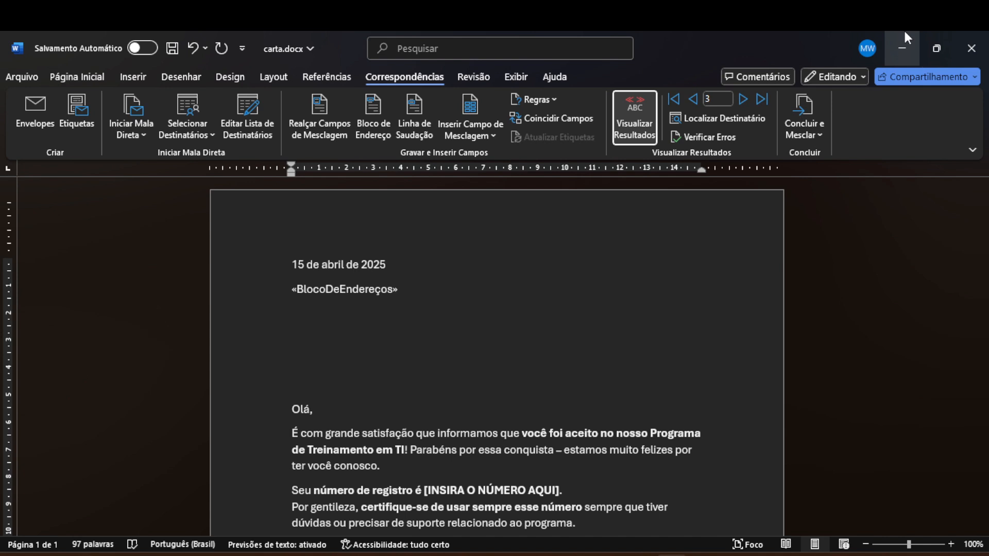
{"action": "key", "text": "Return"}
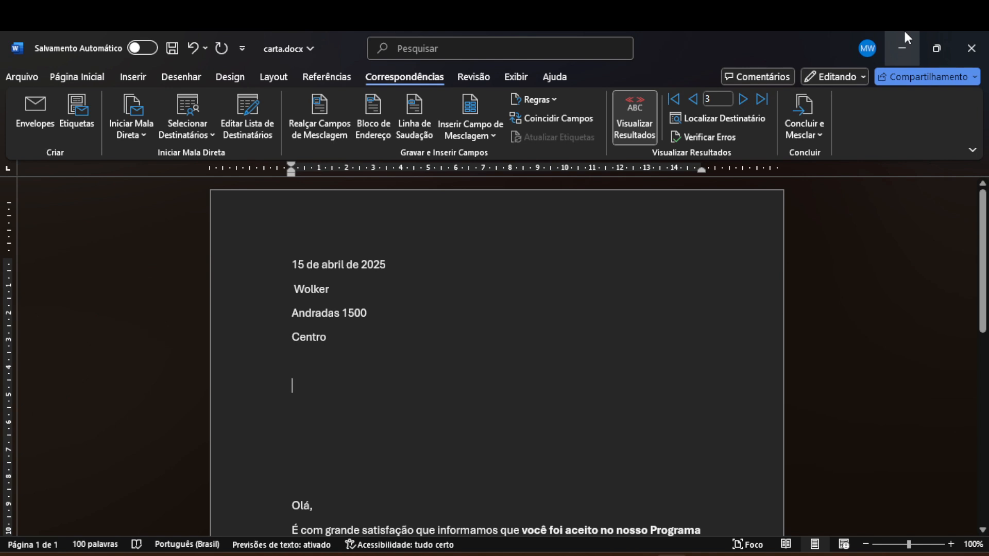
Select the previewed address lines below the date to read them, and switch the letter back to showing merge fields
{"action": "key", "text": "shift+Up"}
{"action": "key", "text": "shift+Up"}
{"action": "key", "text": "shift+Up"}
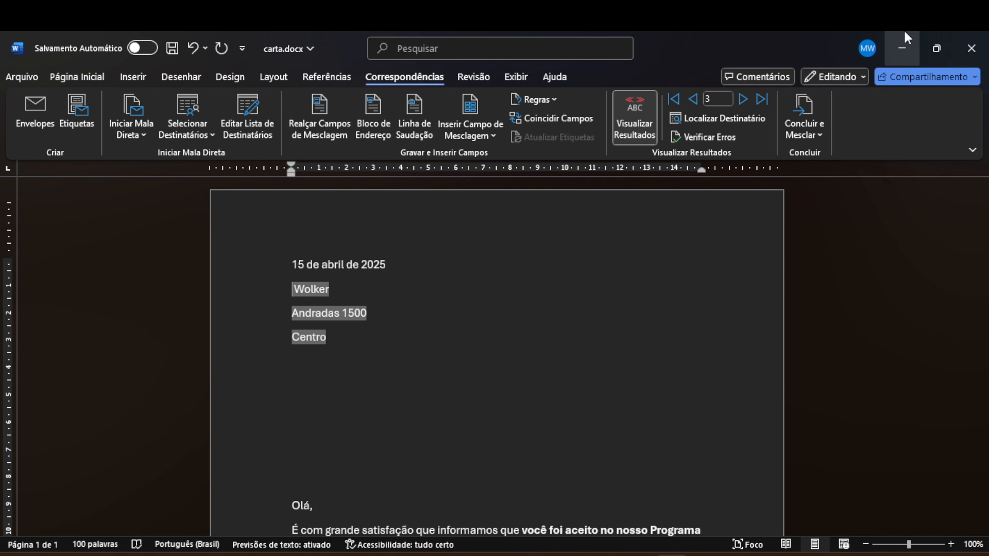
{"action": "key", "text": "alt"}
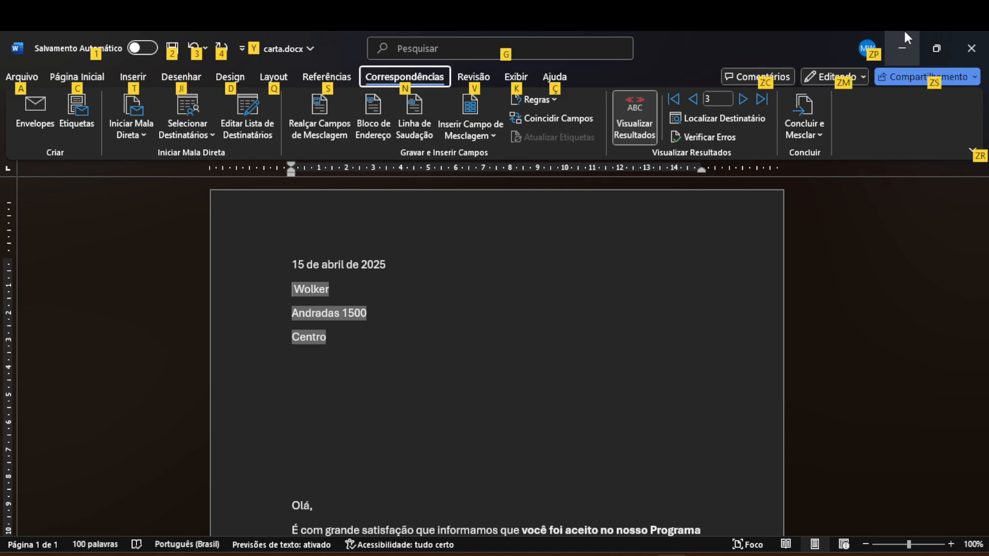
{"action": "key", "text": "Down"}
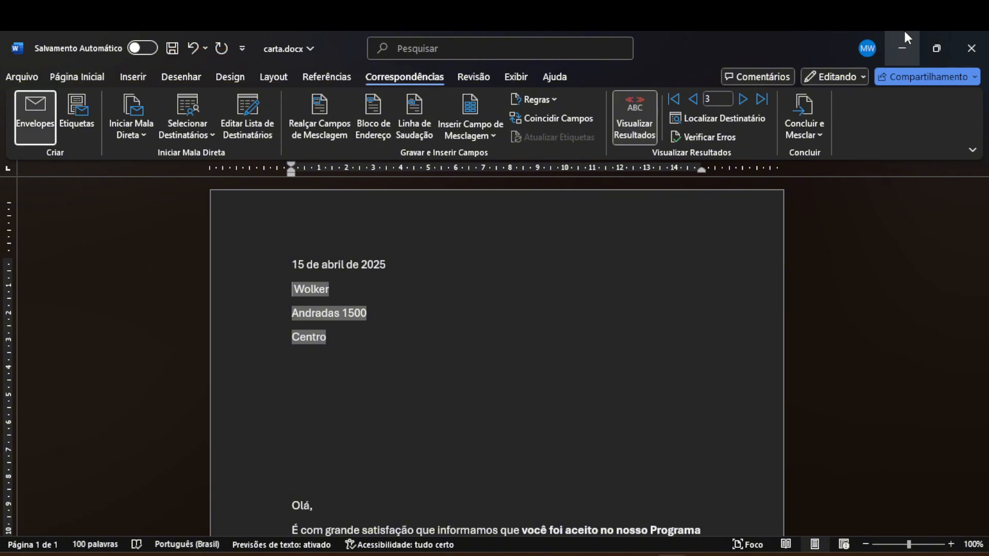
{"action": "key", "text": "ctrl+Right"}
{"action": "key", "text": "ctrl+Right"}
{"action": "key", "text": "ctrl+Right"}
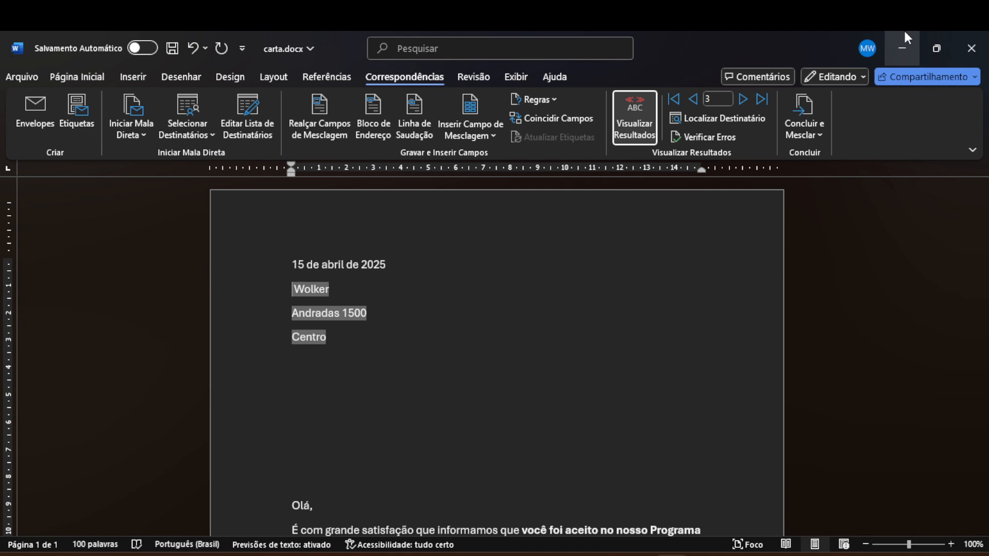
{"action": "key", "text": "Return"}
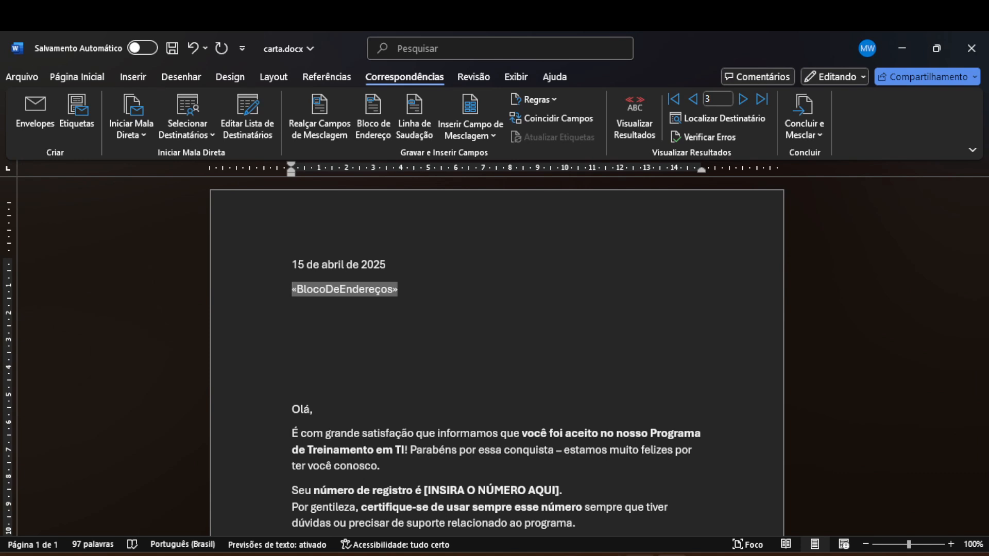
Place the cursor on the empty line directly above "Olá,"
{"action": "left_click", "coordinate": [639, 555]}
{"action": "key", "text": "Down"}
{"action": "key", "text": "Down"}
{"action": "key", "text": "Down"}
{"action": "key", "text": "Down"}
{"action": "key", "text": "Down"}
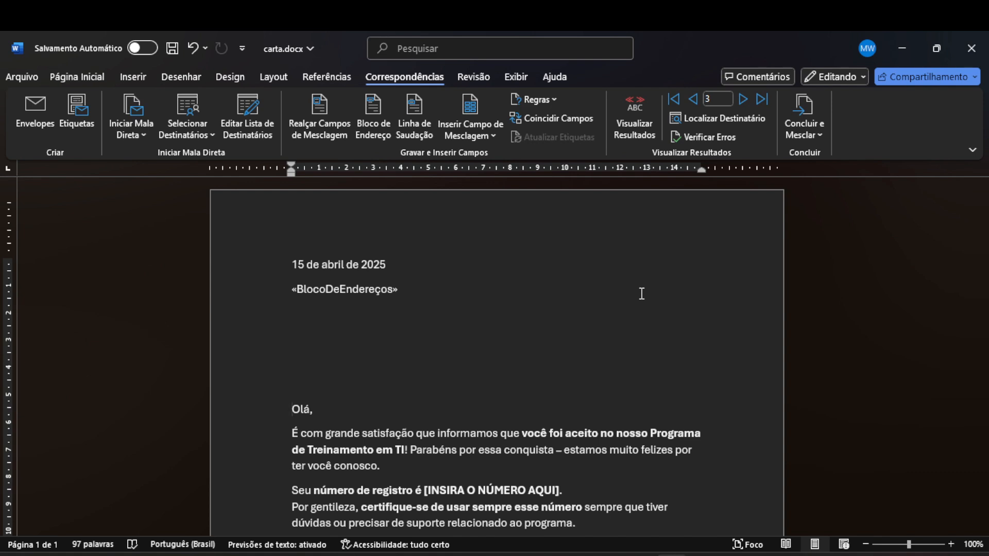
{"action": "key", "text": "Up"}
Open the greeting line settings (Linha de Saudação) for the line above "Olá,"
{"action": "key", "text": "alt"}
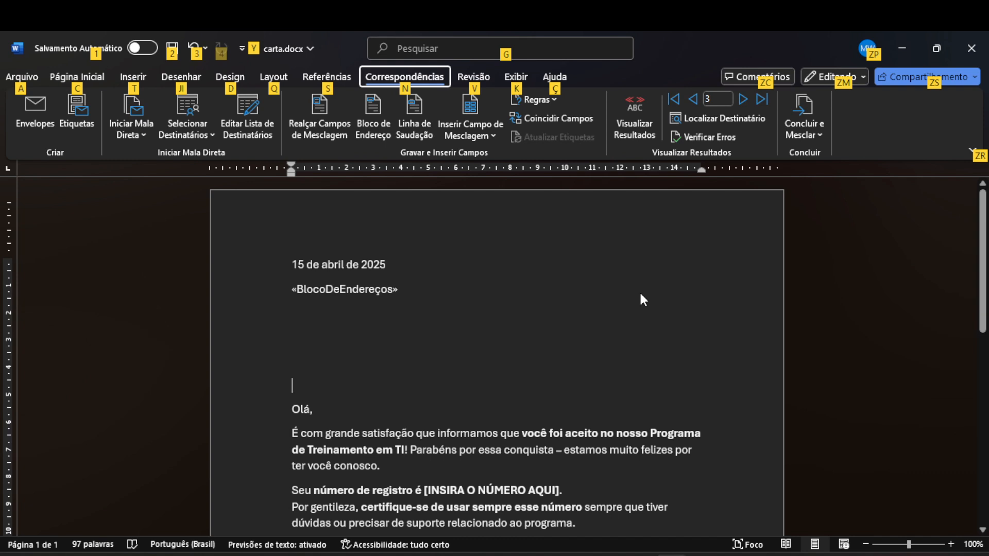
{"action": "key", "text": "Tab"}
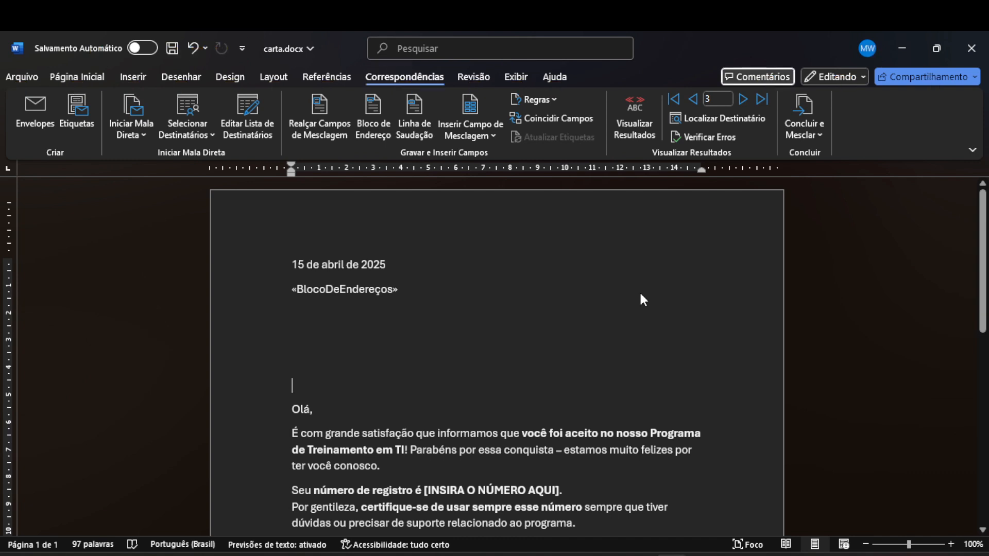
{"action": "key", "text": "Tab"}
{"action": "key", "text": "Tab"}
{"action": "key", "text": "Tab"}
{"action": "key", "text": "Tab"}
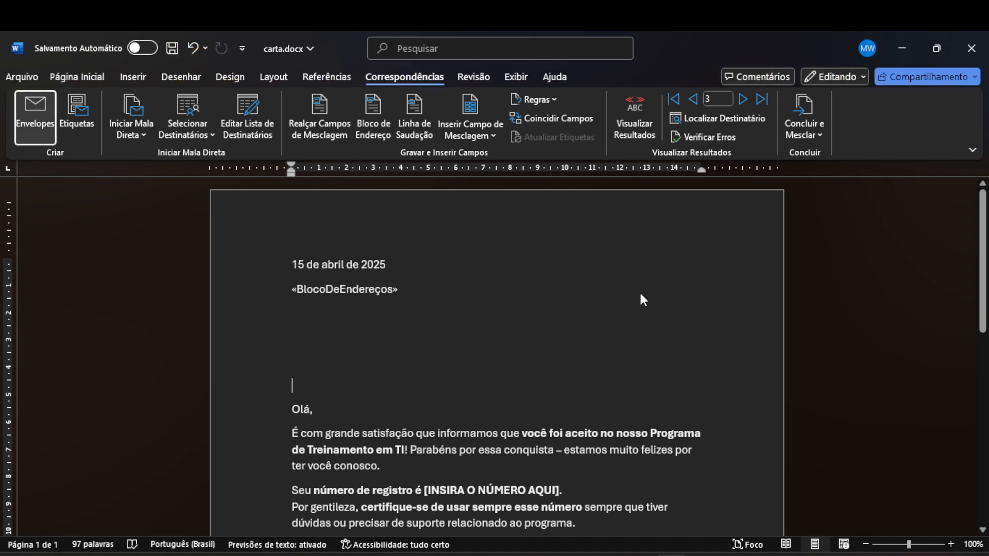
{"action": "key", "text": "Tab"}
{"action": "key", "text": "Tab"}
{"action": "key", "text": "Tab"}
{"action": "key", "text": "Tab"}
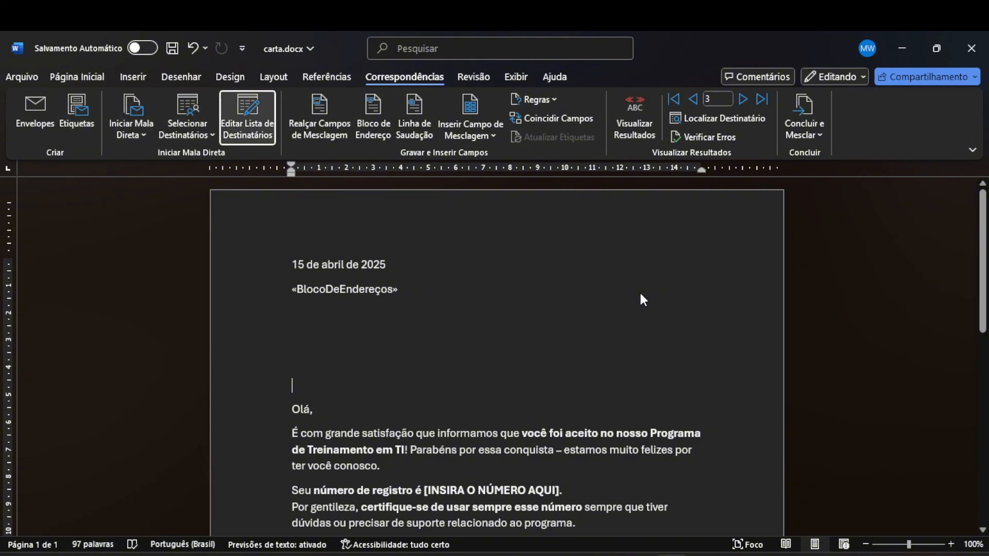
{"action": "key", "text": "Tab"}
{"action": "key", "text": "Tab"}
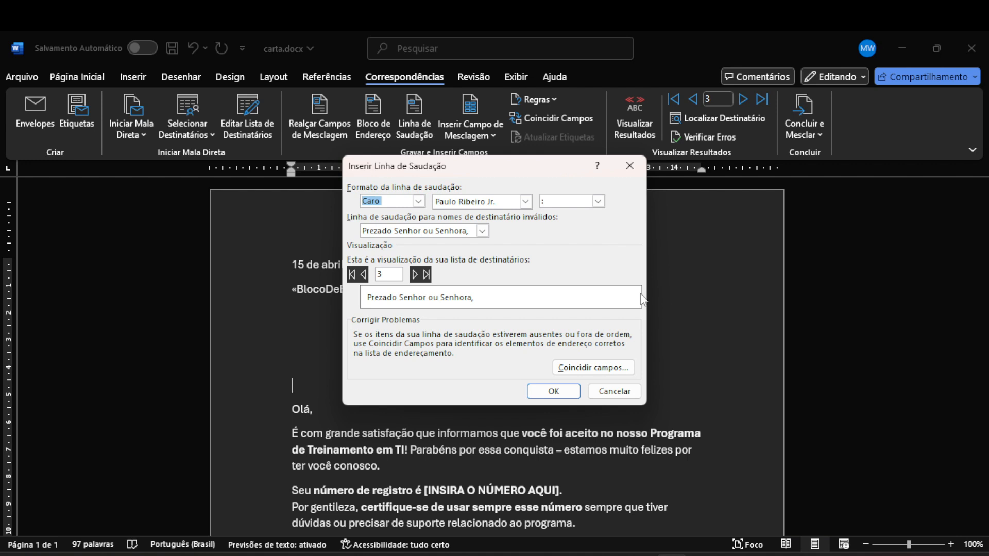
Review the available salutations and set the greeting line's opening word to Prezado
{"action": "key", "text": "alt+Down"}
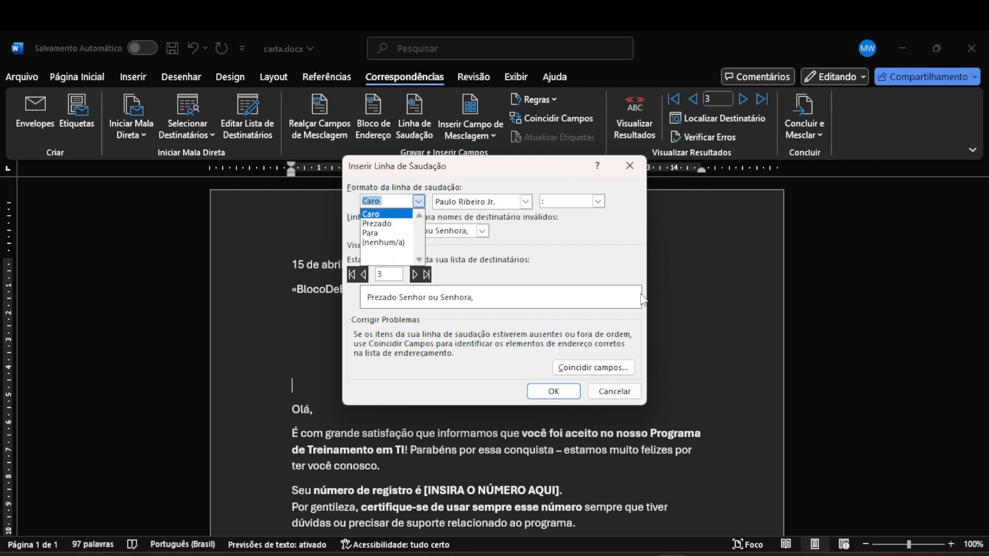
{"action": "key", "text": "Down"}
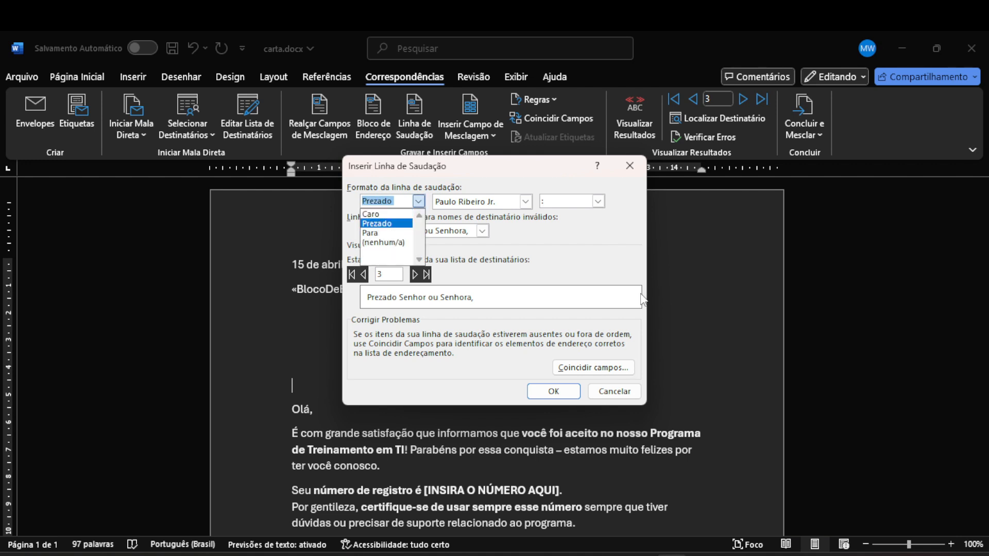
{"action": "key", "text": "Down"}
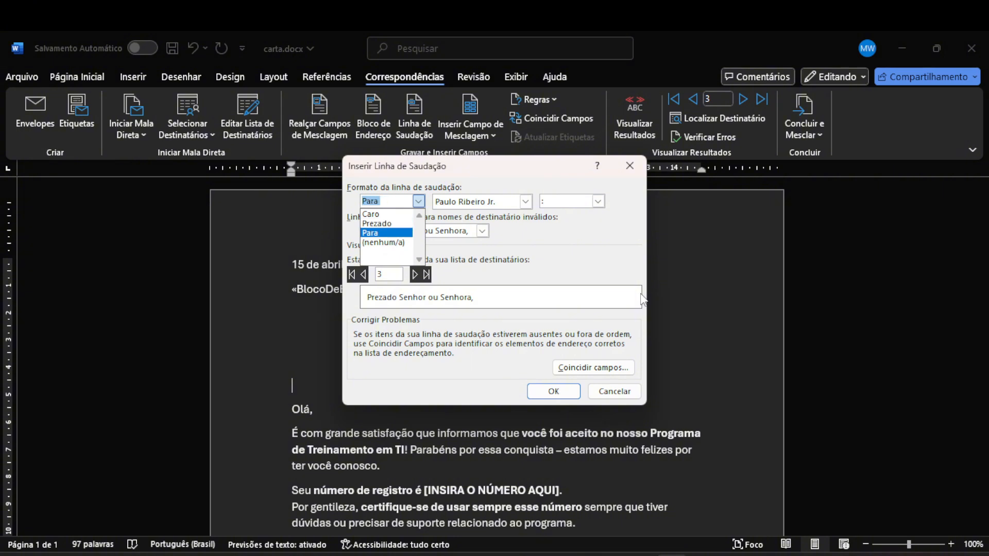
{"action": "key", "text": "Down"}
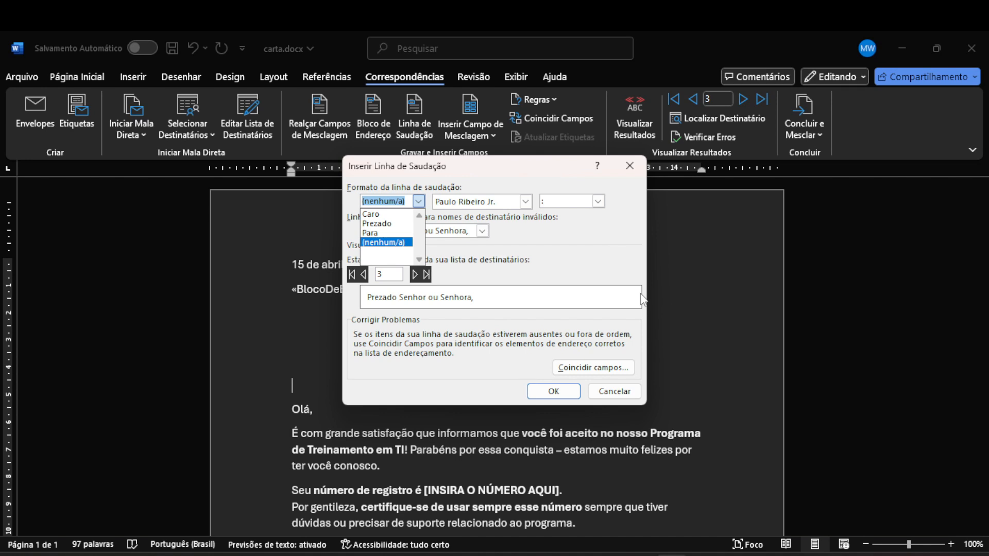
{"action": "key", "text": "Up"}
{"action": "key", "text": "Up"}
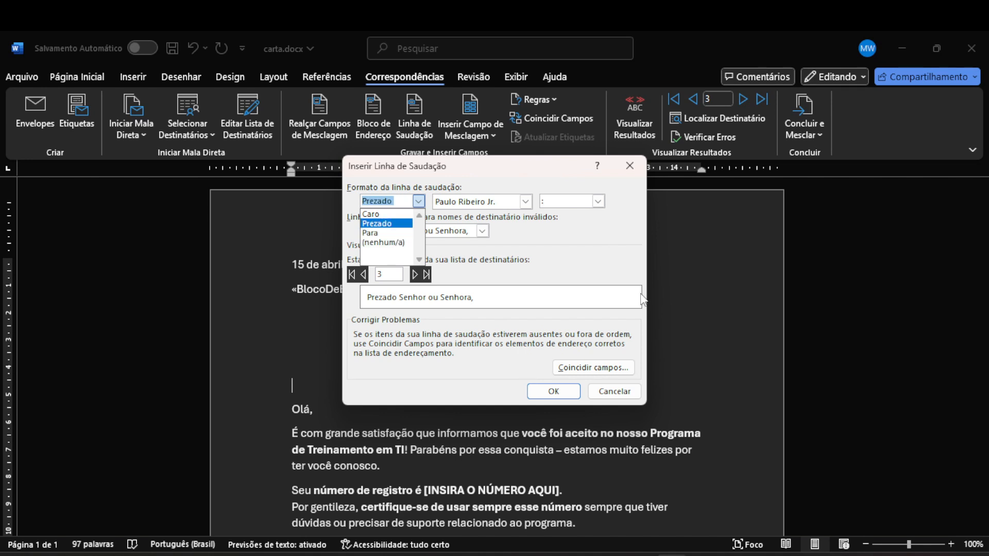
{"action": "key", "text": "Tab"}
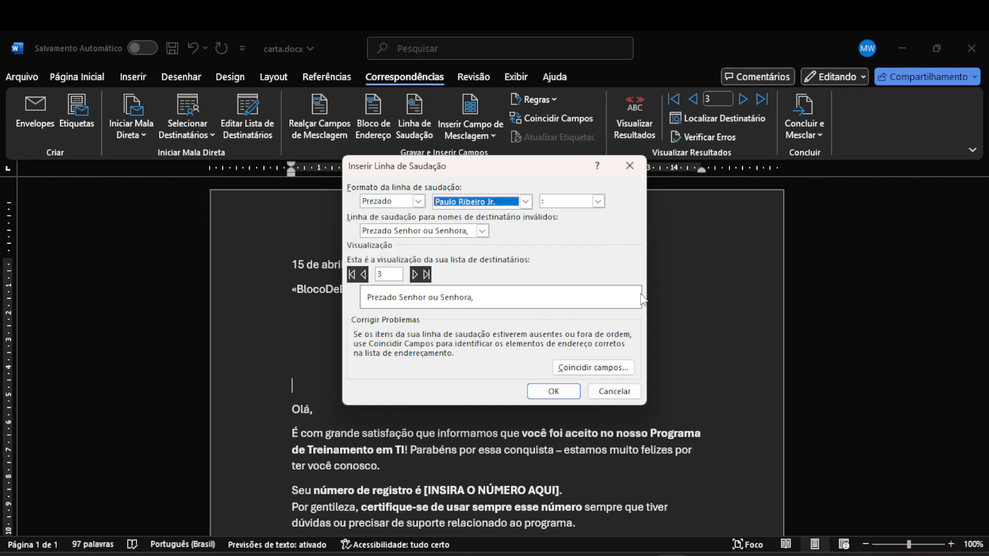
Review the greeting line's recipient name format, closing punctuation and fallback greeting for invalid recipient names
{"action": "key", "text": "shift+Tab"}
{"action": "key", "text": "Tab"}
{"action": "key", "text": "Tab"}
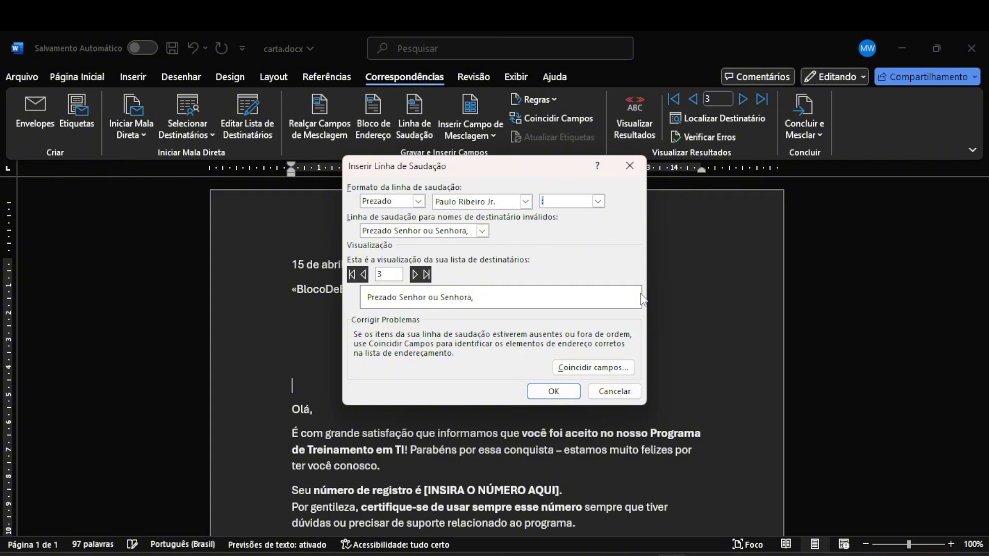
{"action": "key", "text": "Tab"}
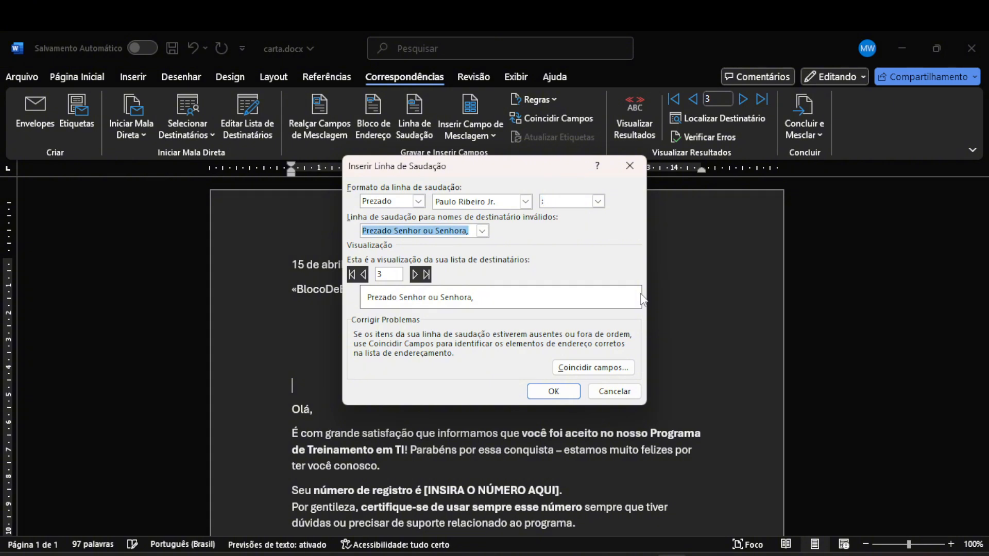
{"action": "key", "text": "shift+Tab"}
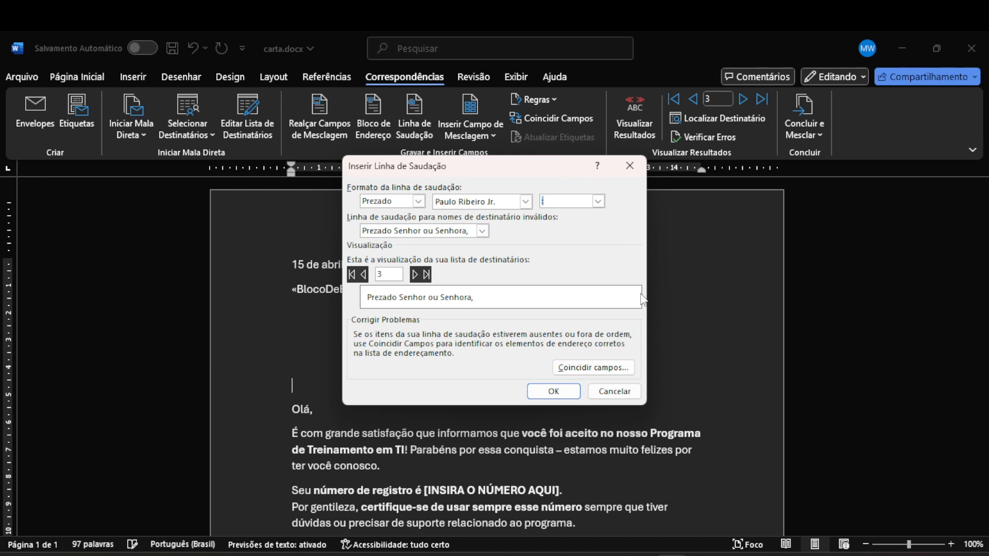
{"action": "key", "text": "Tab"}
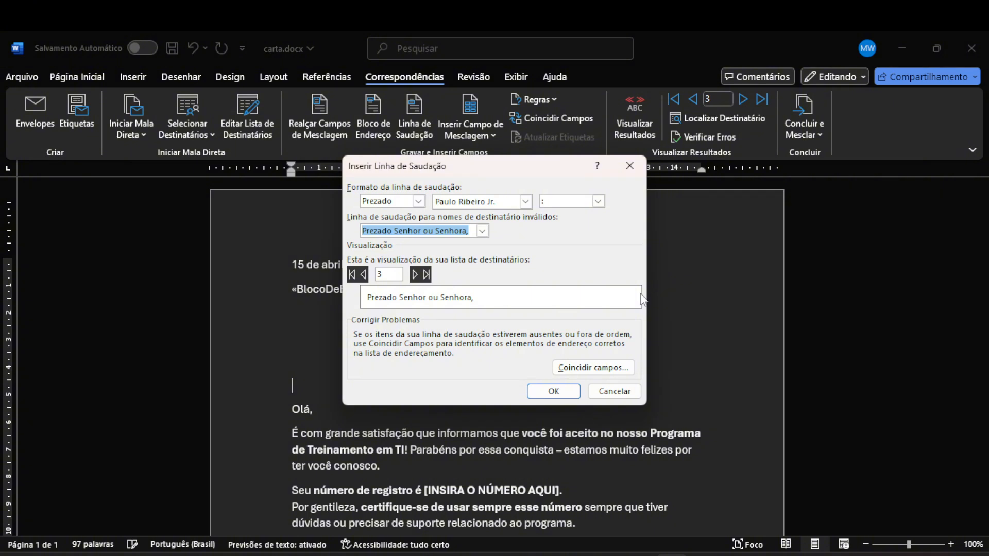
Open the field matching settings (Coincidir campos) for the greeting line
{"action": "key", "text": "Tab"}
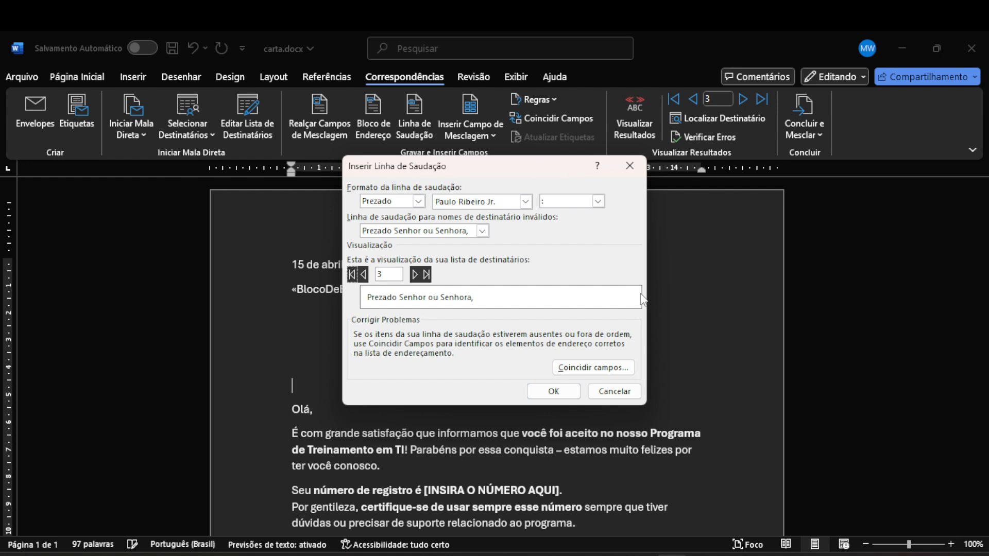
{"action": "key", "text": "Tab"}
{"action": "key", "text": "Tab"}
{"action": "key", "text": "Tab"}
{"action": "key", "text": "Tab"}
{"action": "key", "text": "Tab"}
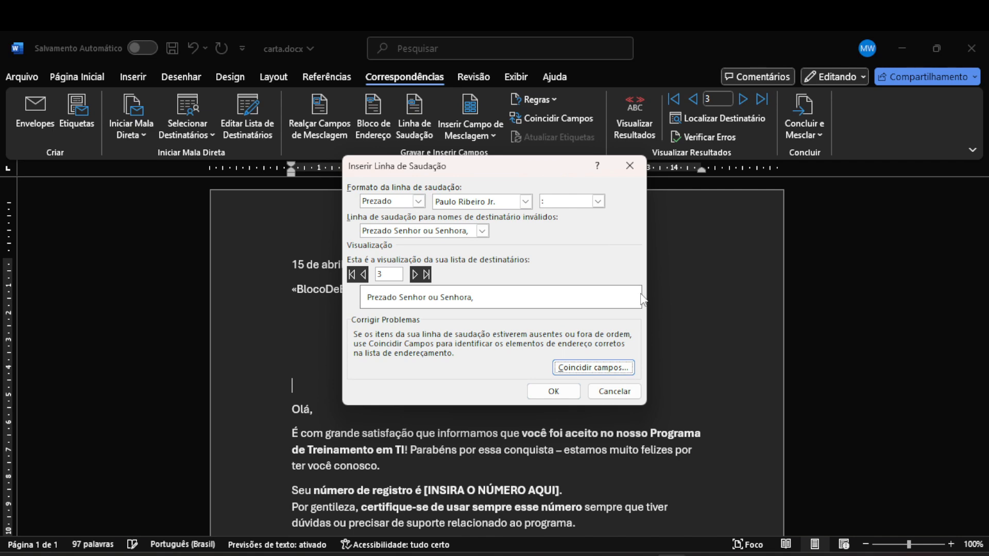
{"action": "key", "text": "Return"}
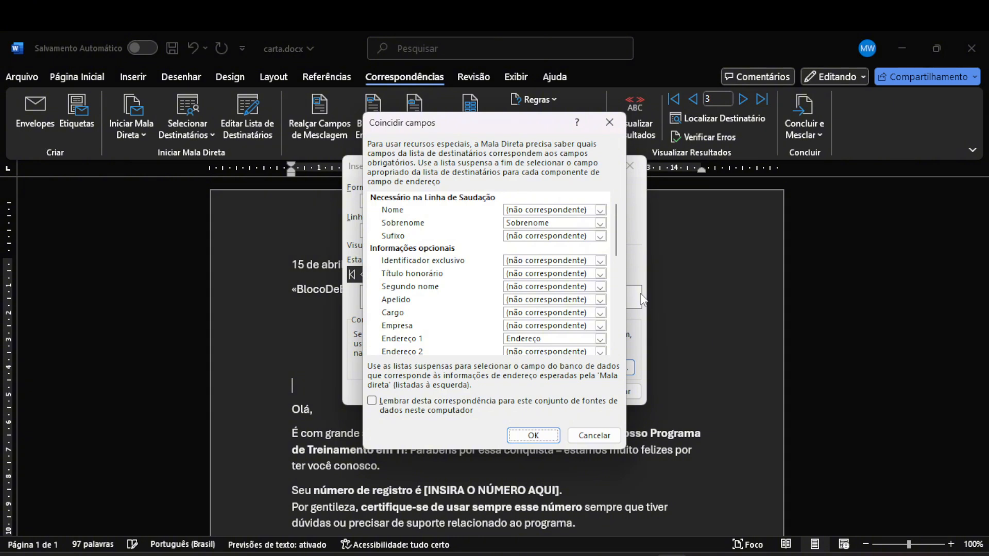
Check which data source columns are matched to the required Nome and Sobrenome fields
{"action": "key", "text": "Tab"}
{"action": "key", "text": "Tab"}
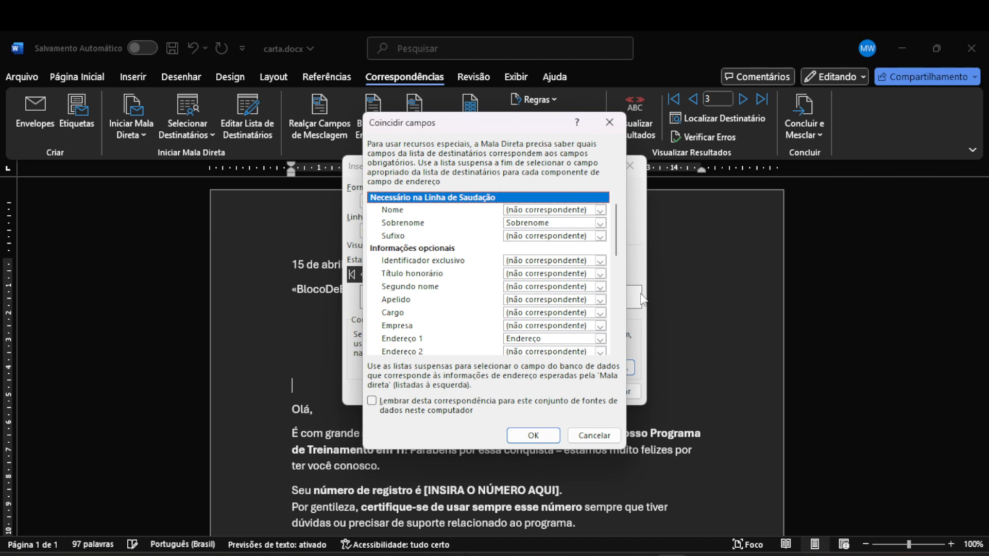
{"action": "key", "text": "Tab"}
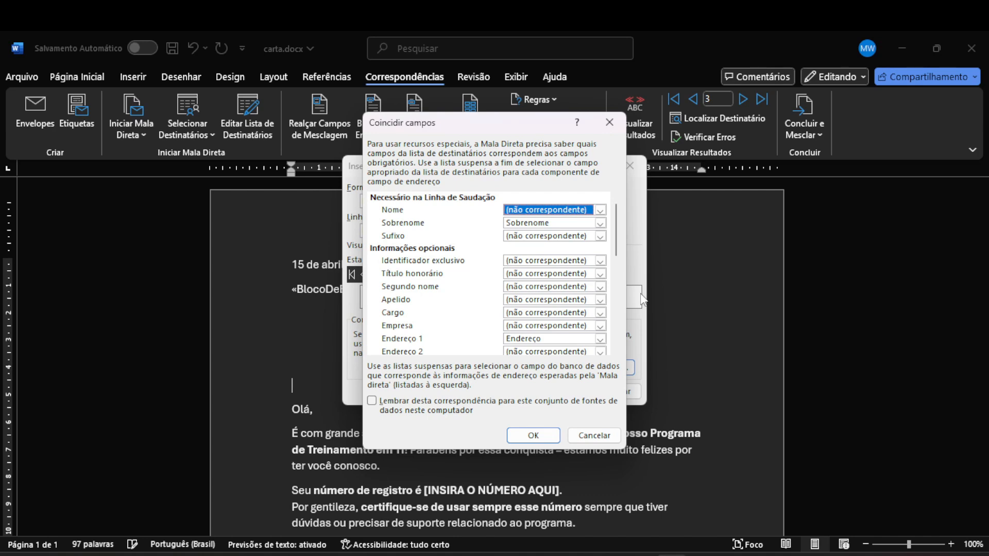
{"action": "key", "text": "Tab"}
{"action": "key", "text": "shift+Tab"}
{"action": "key", "text": "Tab"}
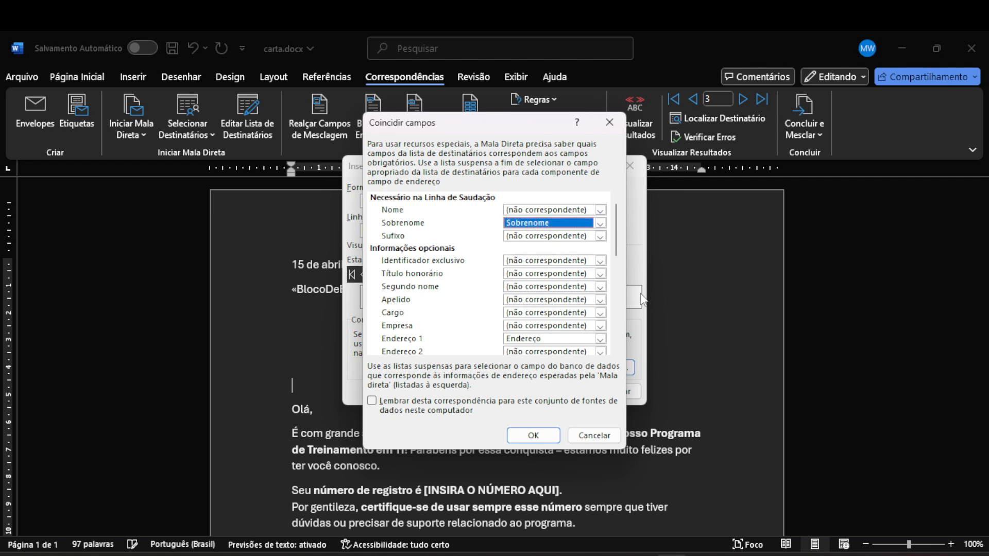
{"action": "key", "text": "shift+Tab"}
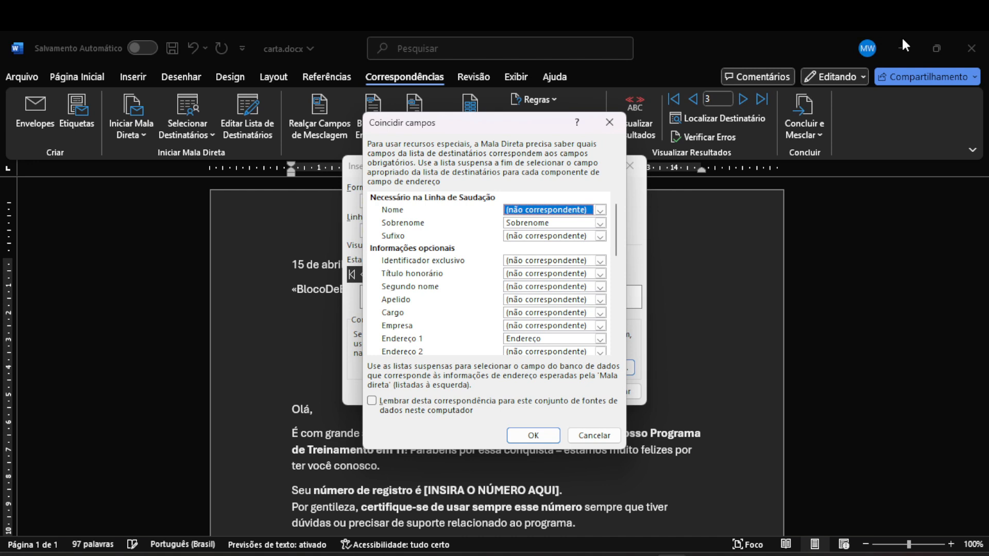
{"action": "key", "text": "Tab"}
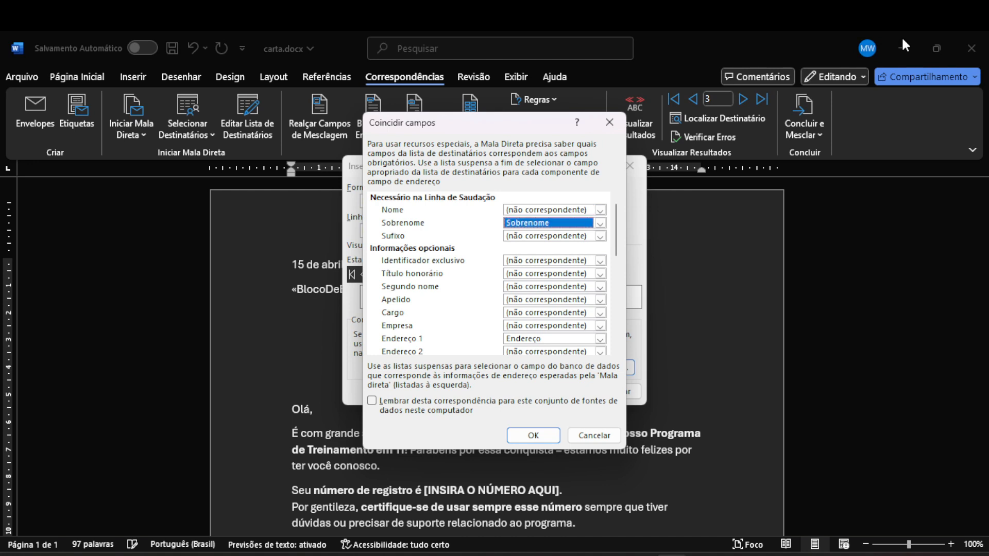
{"action": "key", "text": "shift+Tab"}
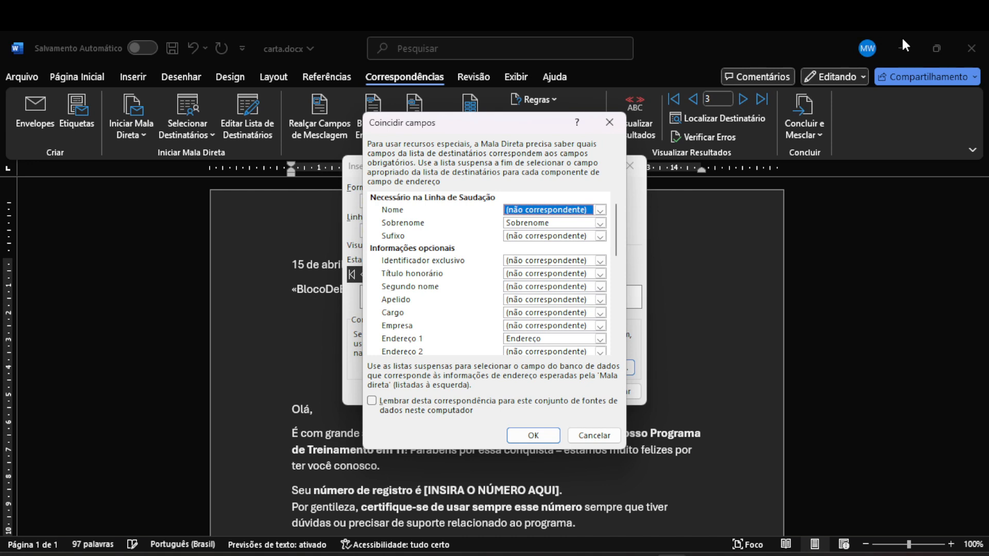
Match the Nome field to the Primeiro_Nome column and insert the greeting line above "Olá,"
{"action": "key", "text": "alt+Down"}
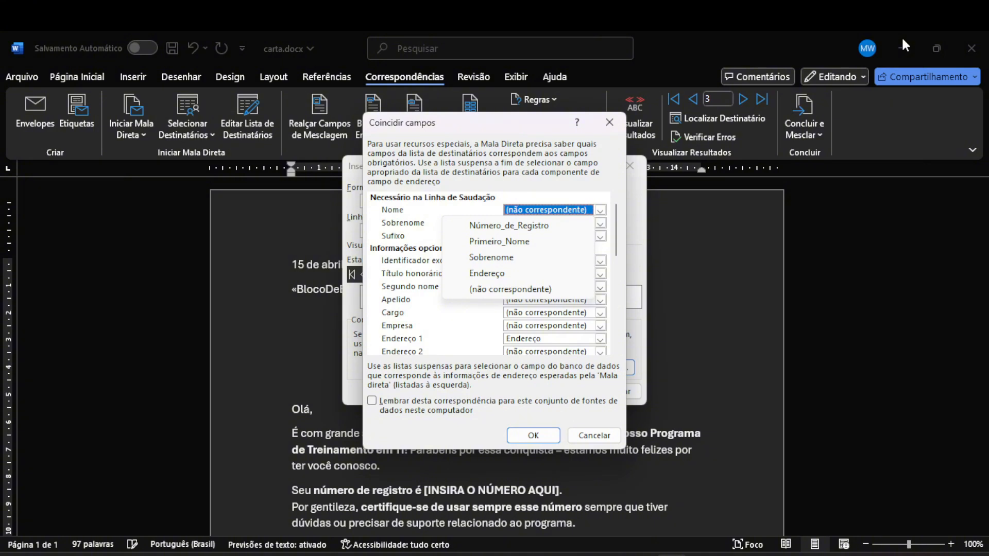
{"action": "key", "text": "Down"}
{"action": "key", "text": "Down"}
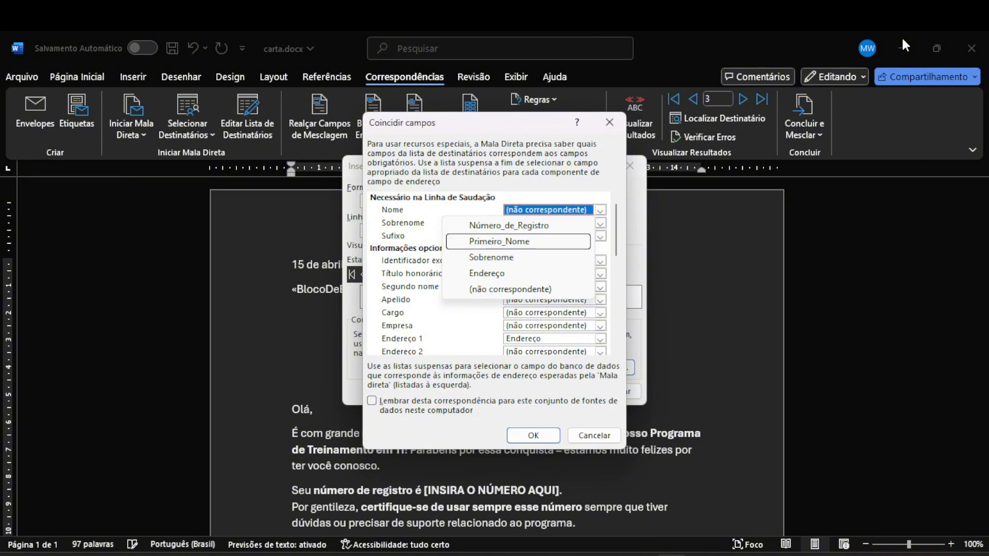
{"action": "key", "text": "Return"}
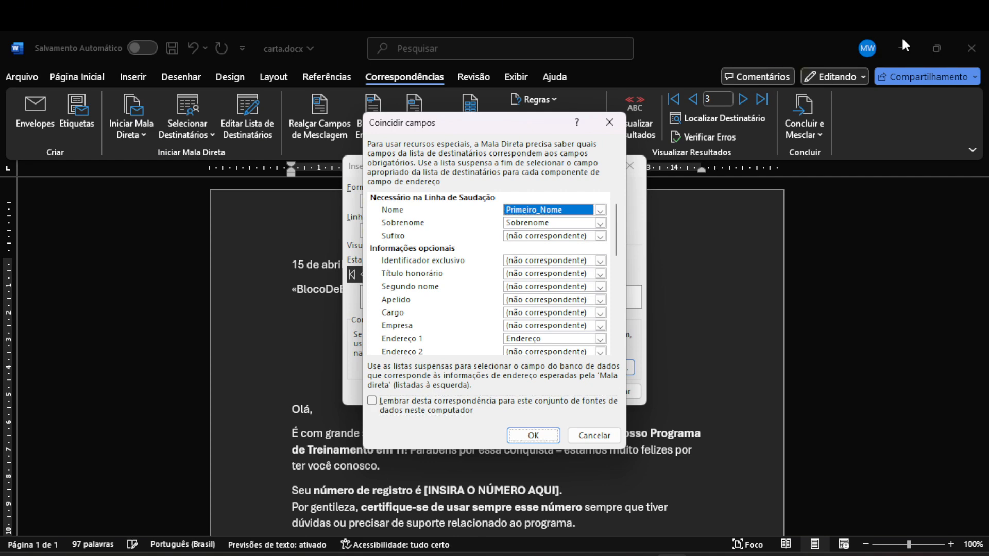
{"action": "key", "text": "Return"}
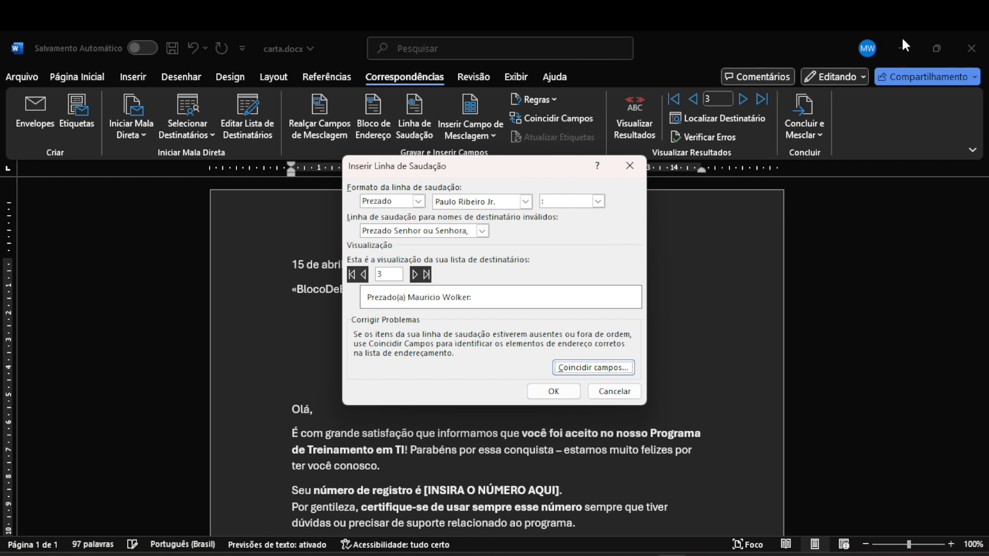
{"action": "key", "text": "Tab"}
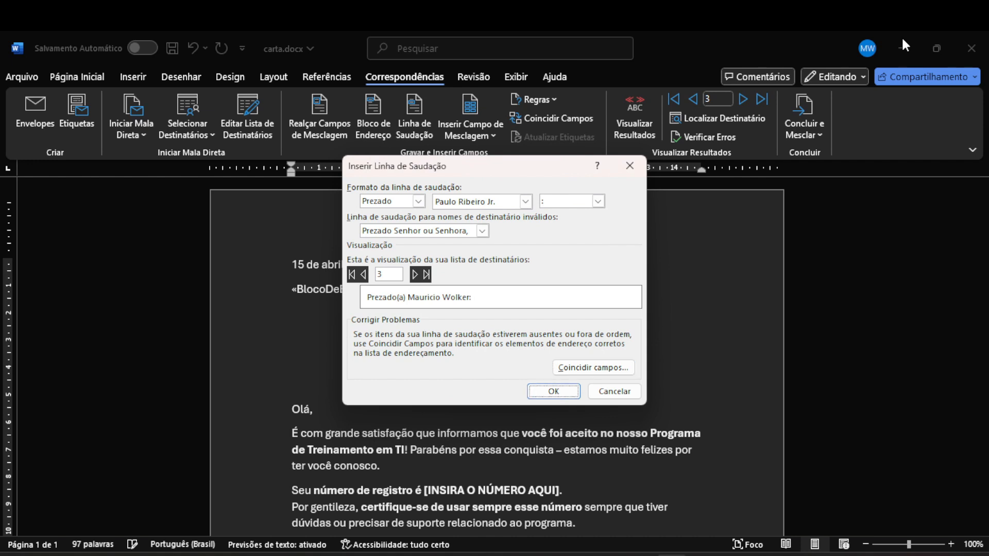
{"action": "key", "text": "Return"}
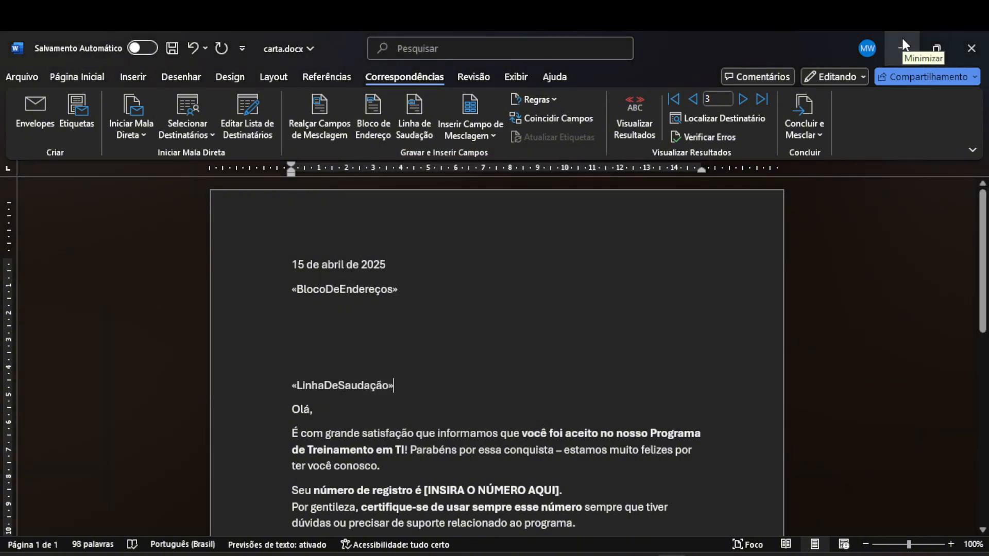
Move through the upper part of the letter to check the address block and greeting line fields
{"action": "key", "text": "Down"}
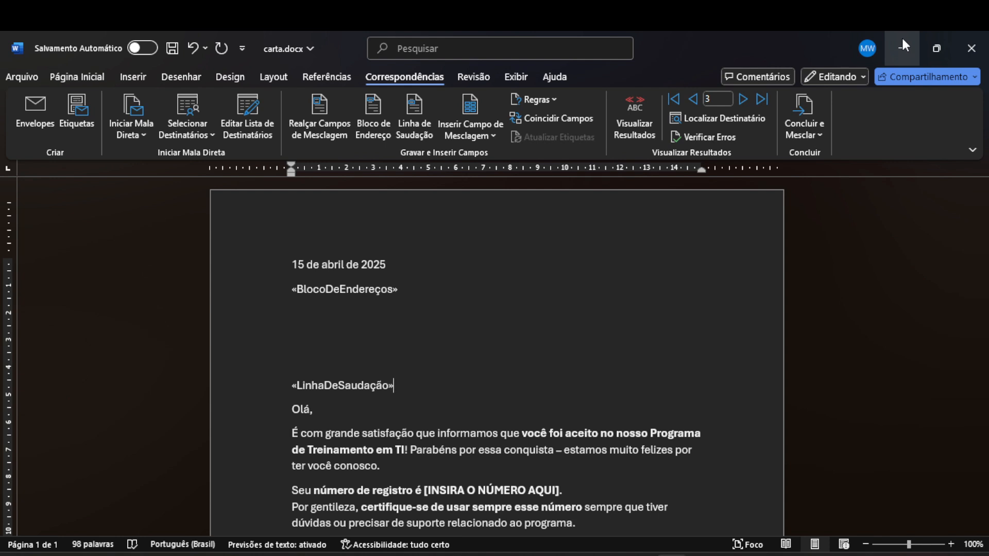
{"action": "key", "text": "Up"}
{"action": "key", "text": "Up"}
{"action": "key", "text": "Up"}
{"action": "key", "text": "Up"}
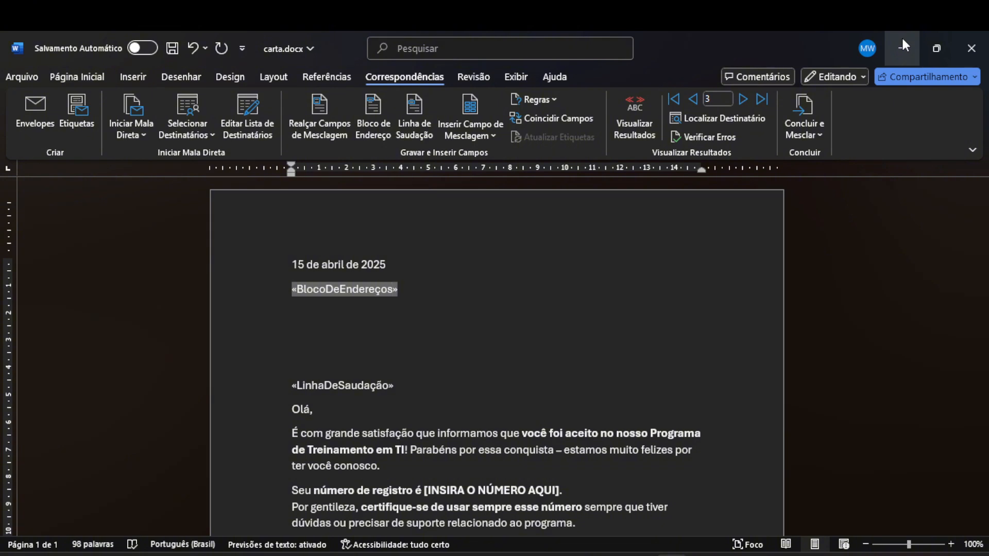
{"action": "key", "text": "Down"}
{"action": "key", "text": "Down"}
{"action": "key", "text": "Down"}
{"action": "key", "text": "Down"}
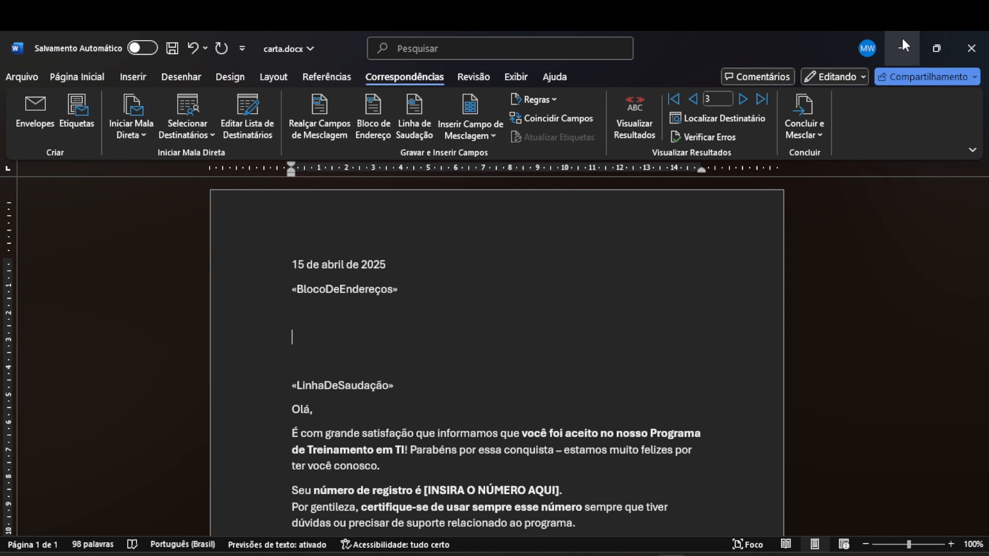
Delete the placeholder "[INSIRA O NÚMERO AQUI]" from the registration number sentence, keeping its final period
{"action": "key", "text": "End"}
{"action": "key", "text": "Down"}
{"action": "key", "text": "Down"}
{"action": "key", "text": "Down"}
{"action": "key", "text": "Down"}
{"action": "key", "text": "End"}
{"action": "key", "text": "Left"}
{"action": "key", "text": "BackSpace"}
{"action": "key", "text": "BackSpace"}
{"action": "key", "text": "BackSpace"}
{"action": "key", "text": "BackSpace"}
{"action": "key", "text": "BackSpace"}
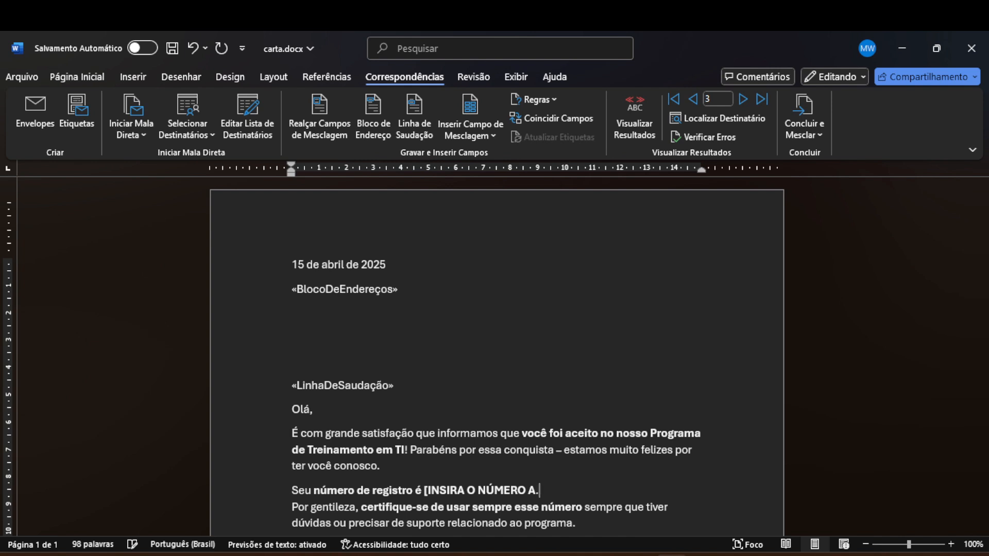
{"action": "key", "text": "BackSpace"}
{"action": "key", "text": "BackSpace"}
{"action": "key", "text": "BackSpace"}
{"action": "key", "text": "BackSpace"}
{"action": "key", "text": "BackSpace"}
{"action": "key", "text": "BackSpace"}
{"action": "key", "text": "BackSpace"}
{"action": "key", "text": "BackSpace"}
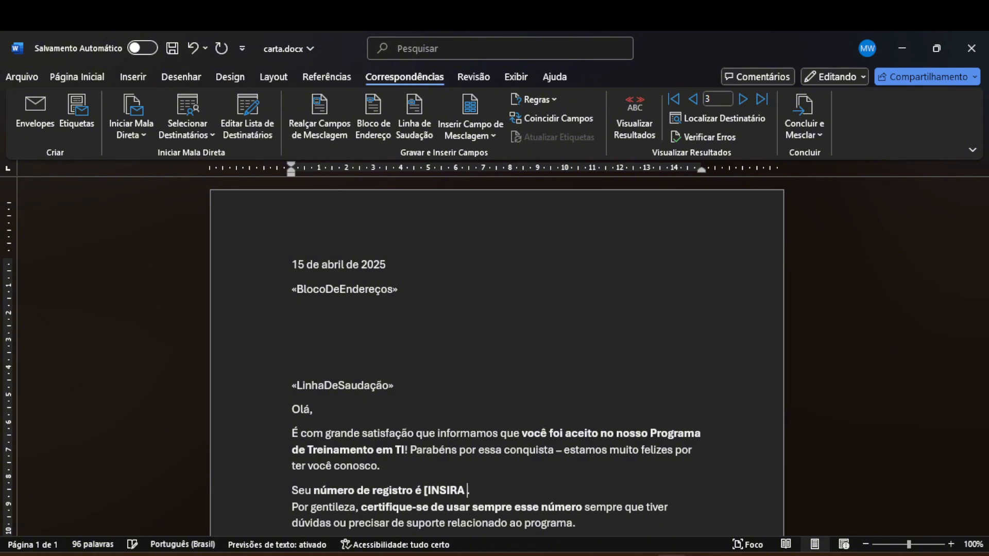
{"action": "key", "text": "BackSpace"}
{"action": "key", "text": "BackSpace"}
{"action": "key", "text": "BackSpace"}
{"action": "key", "text": "BackSpace"}
{"action": "key", "text": "BackSpace"}
{"action": "key", "text": "BackSpace"}
{"action": "key", "text": "BackSpace"}
Place the cursor right after "número de registro é" and open the merge field selection (Inserir campo de mesclagem)
{"action": "key", "text": "Left"}
{"action": "key", "text": "alt"}
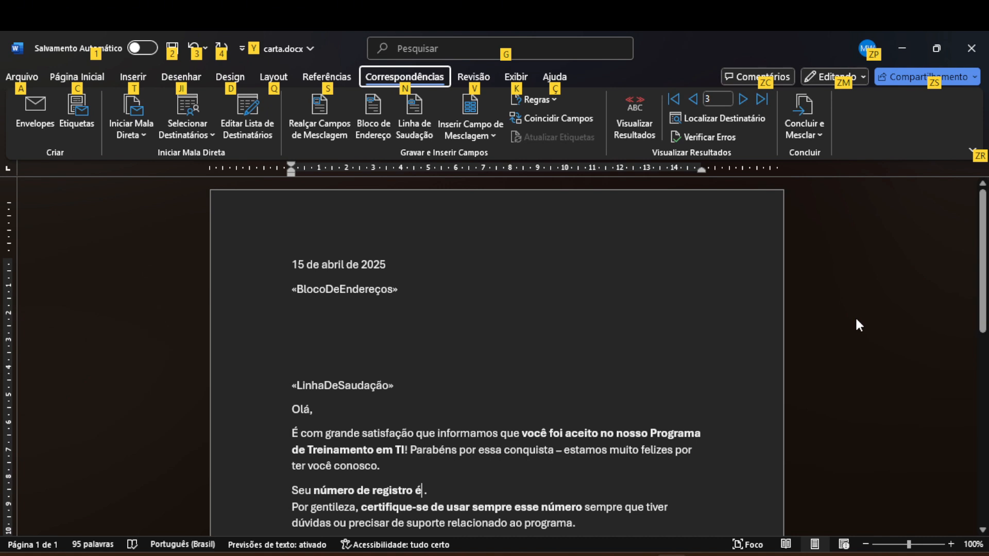
{"action": "key", "text": "Tab"}
{"action": "key", "text": "Tab"}
{"action": "key", "text": "Tab"}
{"action": "key", "text": "Tab"}
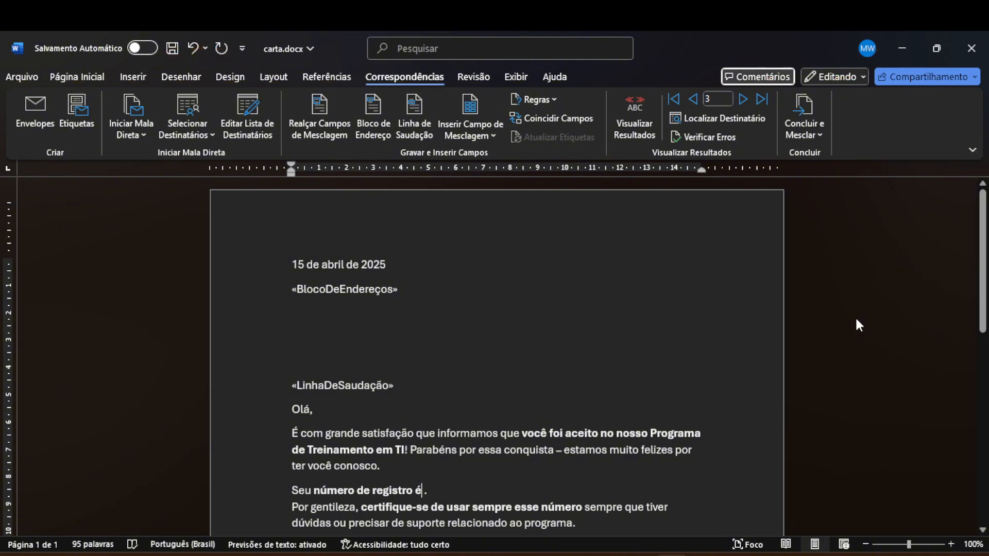
{"action": "key", "text": "Tab"}
{"action": "key", "text": "Tab"}
{"action": "key", "text": "Tab"}
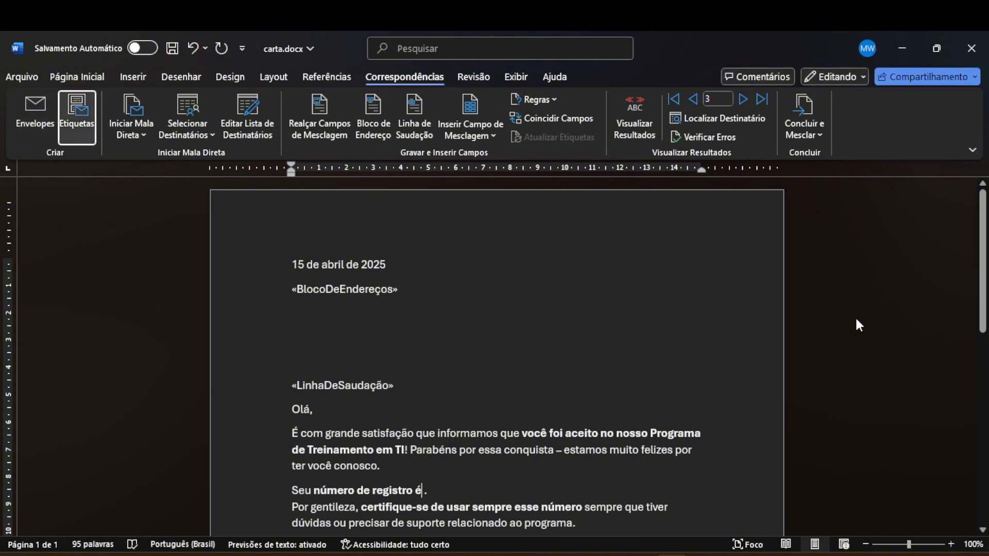
{"action": "key", "text": "Tab"}
{"action": "key", "text": "Tab"}
{"action": "key", "text": "Tab"}
{"action": "key", "text": "Tab"}
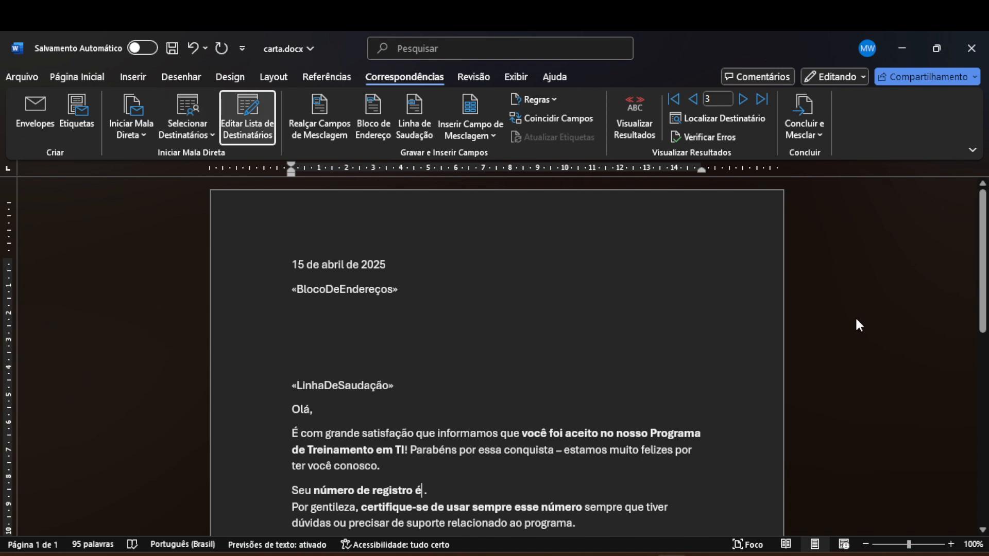
{"action": "key", "text": "Tab"}
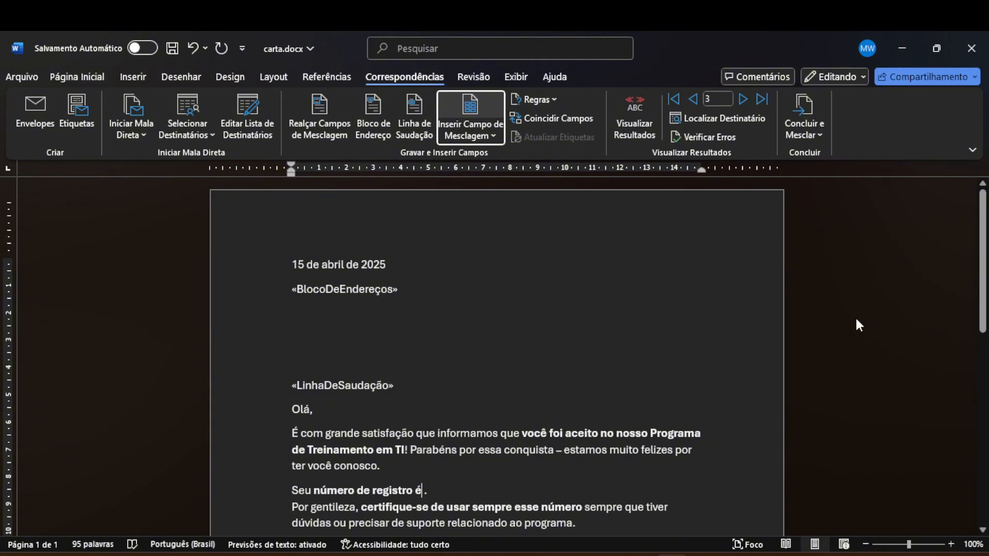
{"action": "key", "text": "Return"}
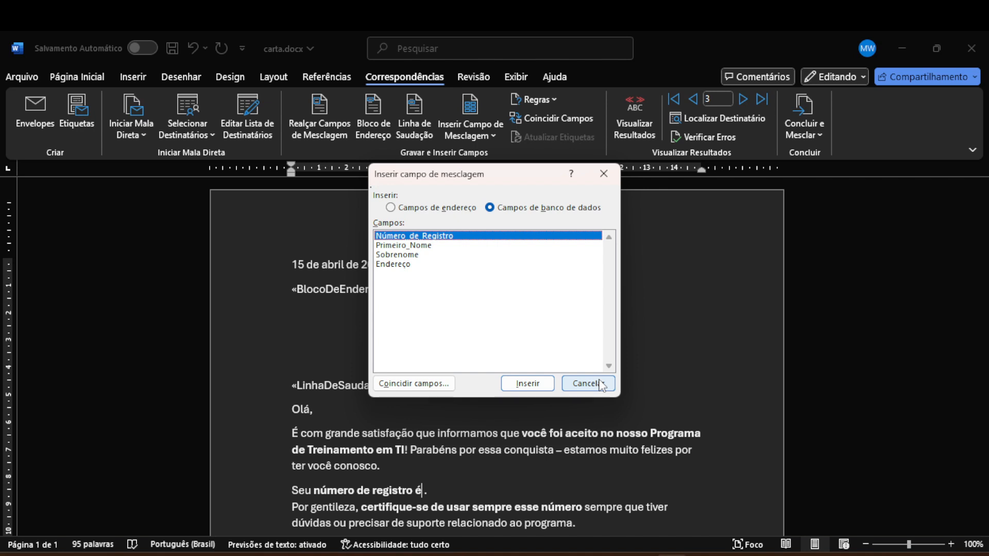
Insert the Número_de_Registro merge field right after "número de registro é" and close the field selection
{"action": "key", "text": "Down"}
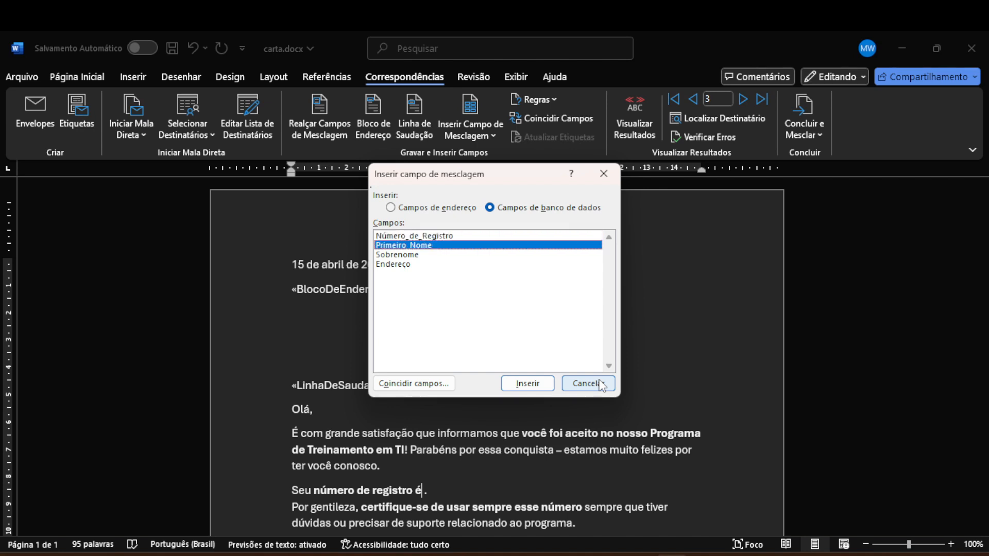
{"action": "key", "text": "Down"}
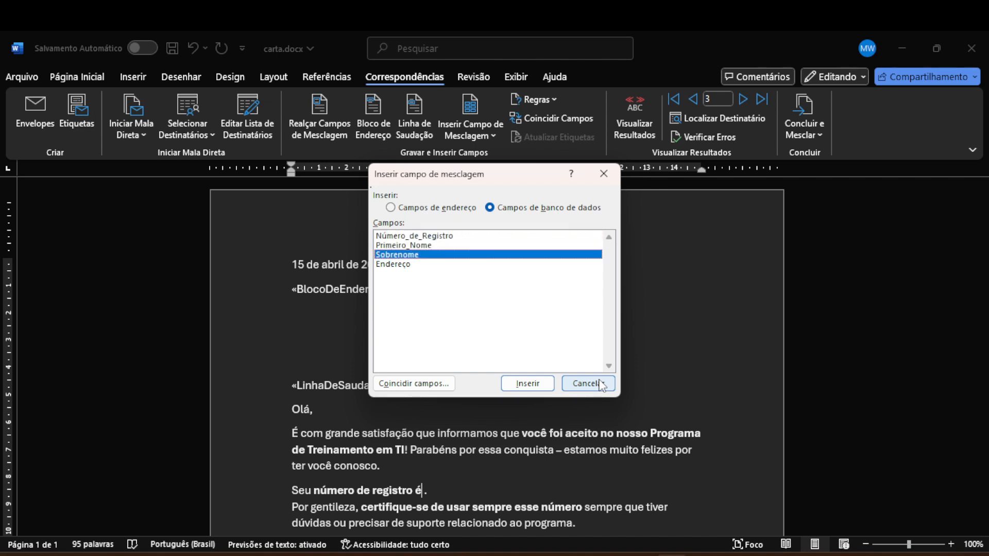
{"action": "key", "text": "Down"}
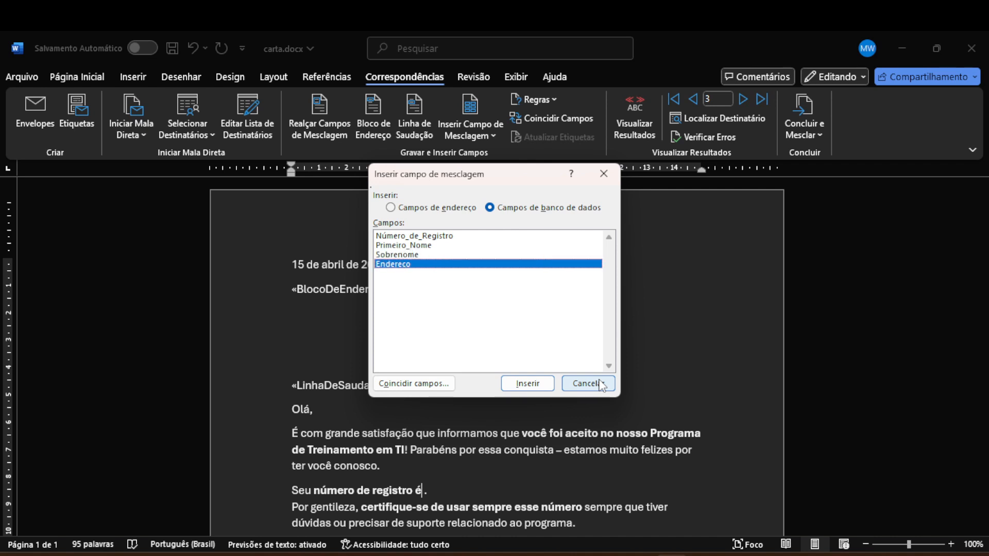
{"action": "key", "text": "Up"}
{"action": "key", "text": "Up"}
{"action": "key", "text": "Up"}
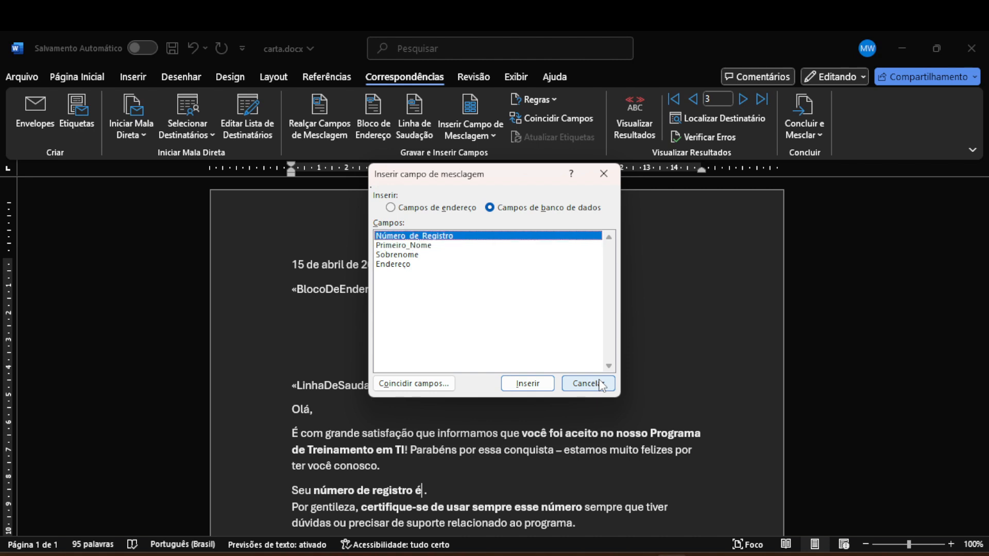
{"action": "key", "text": "Tab"}
{"action": "key", "text": "Tab"}
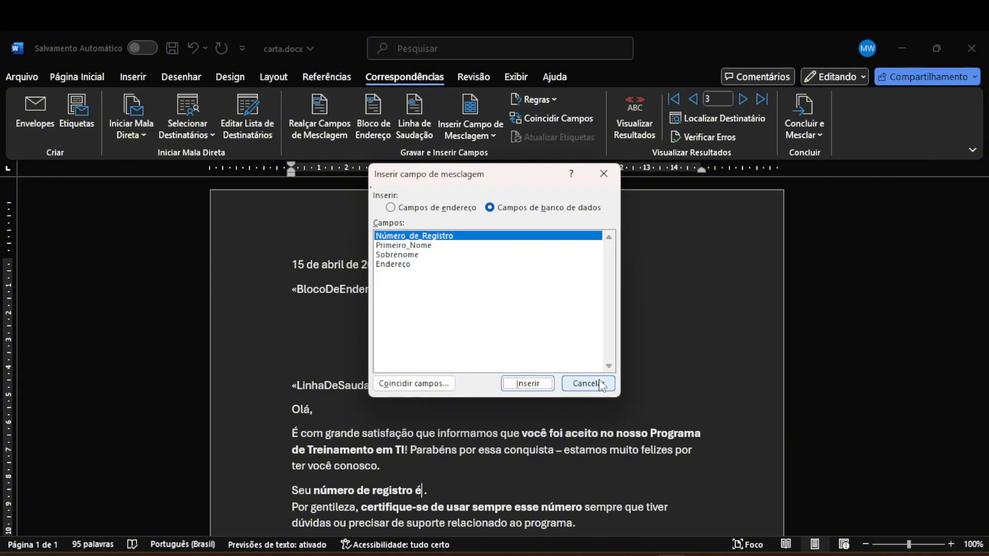
{"action": "key", "text": "Return"}
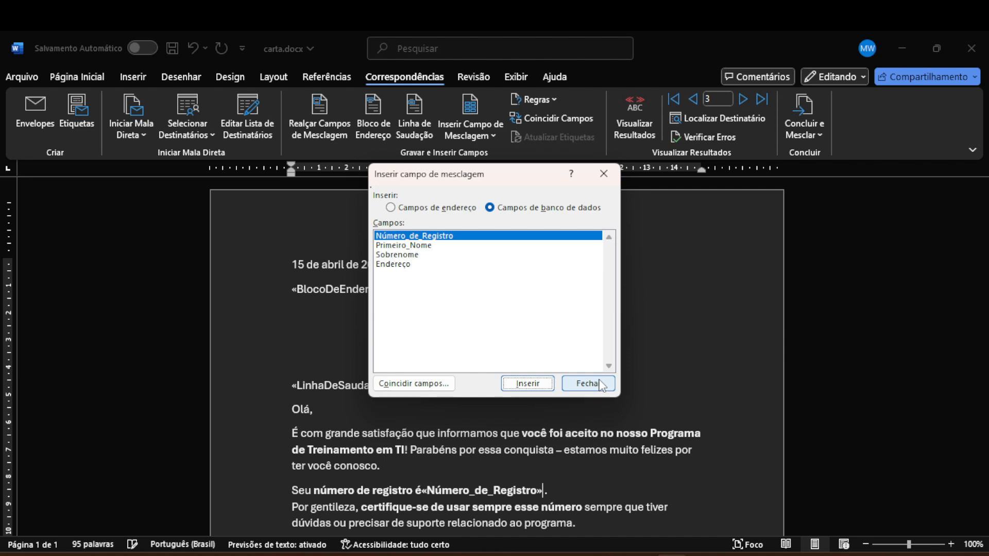
{"action": "left_click", "coordinate": [600, 385]}
{"action": "left_click", "coordinate": [601, 385]}
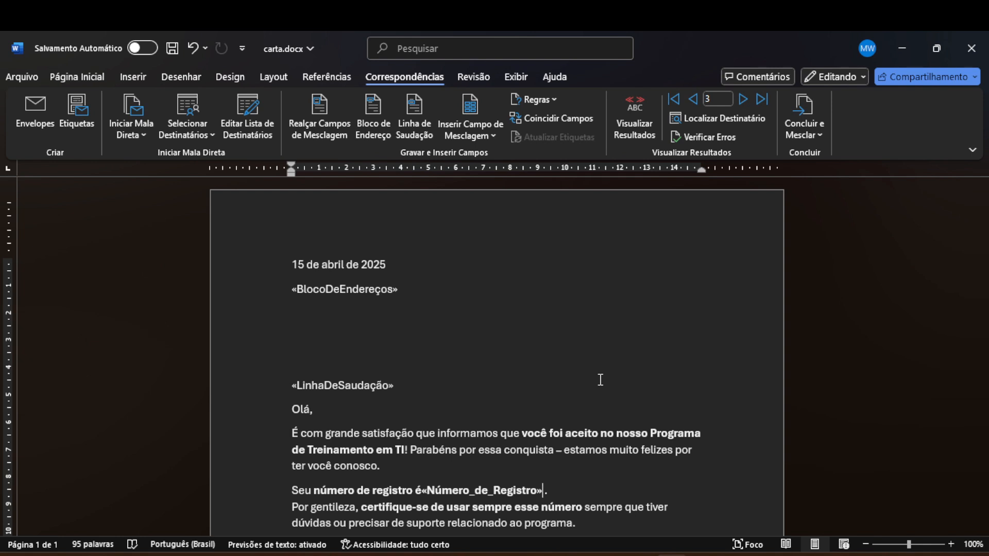
Turn on the preview of the merge results and check the recipient's name and address lines in the letter
{"action": "mouse_move", "coordinate": [639, 555]}
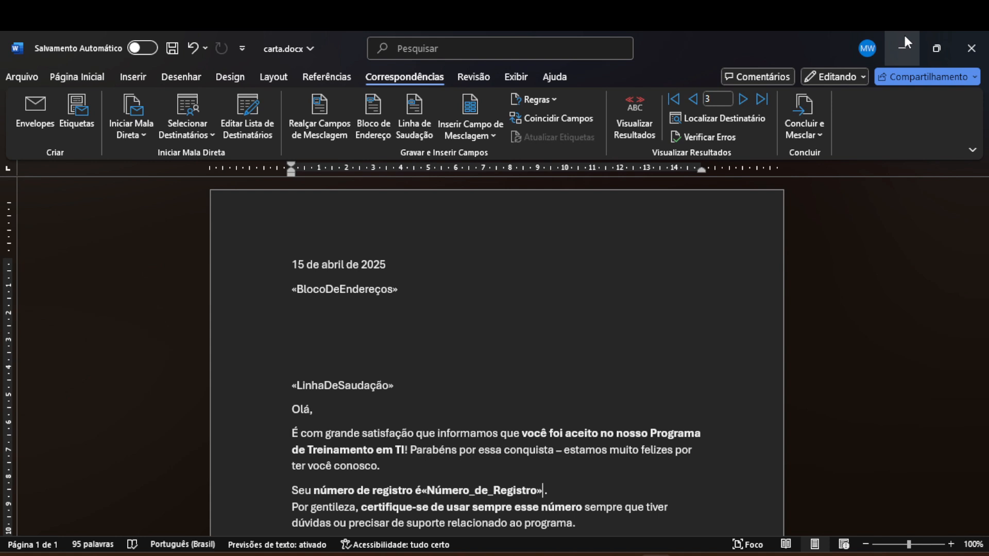
{"action": "key", "text": "alt"}
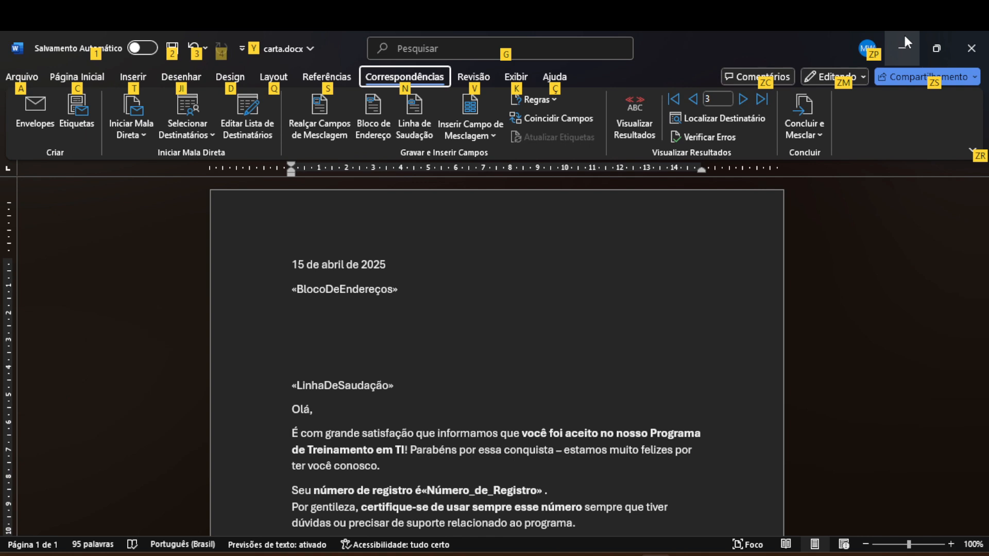
{"action": "key", "text": "Tab"}
{"action": "key", "text": "Tab"}
{"action": "key", "text": "Tab"}
{"action": "key", "text": "Tab"}
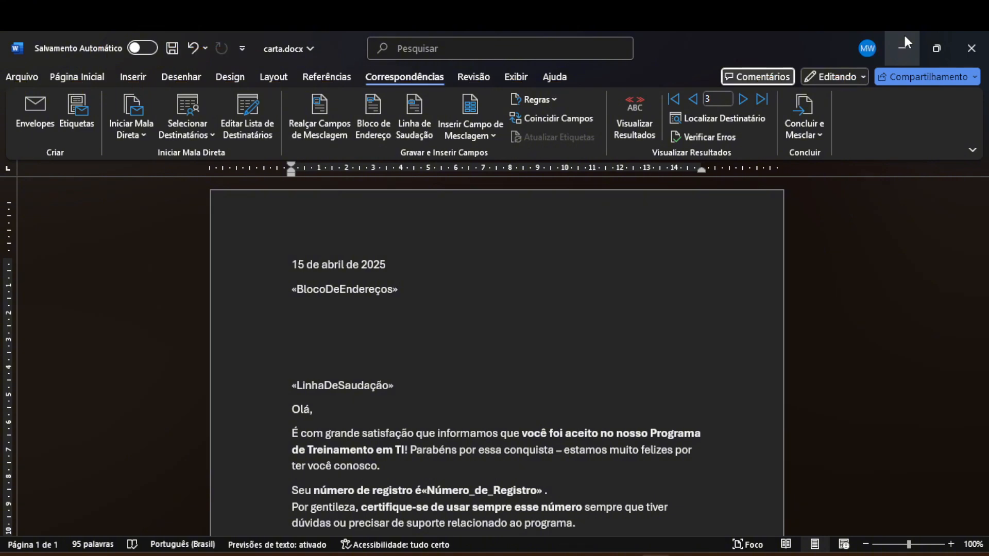
{"action": "key", "text": "Tab"}
{"action": "key", "text": "Tab"}
{"action": "key", "text": "Tab"}
{"action": "key", "text": "Tab"}
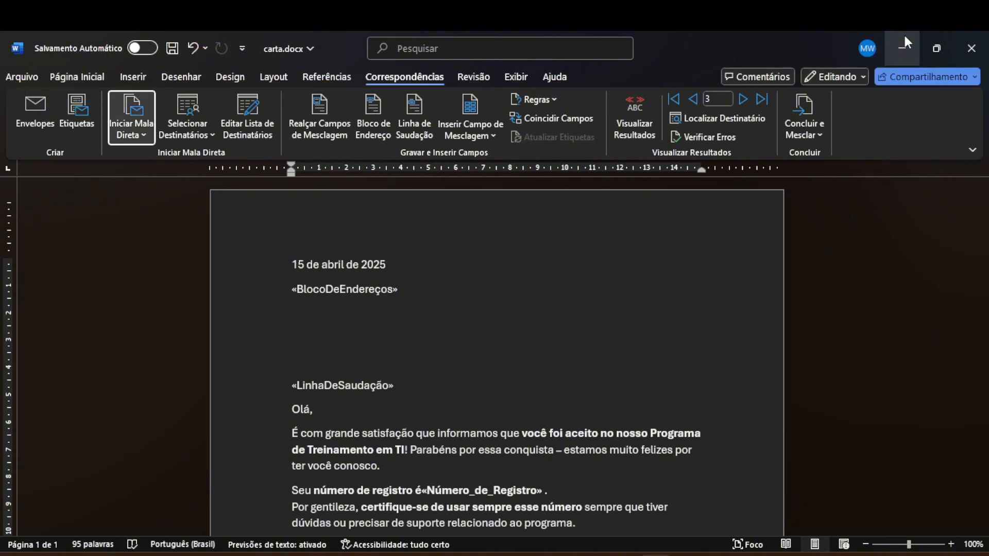
{"action": "key", "text": "Tab"}
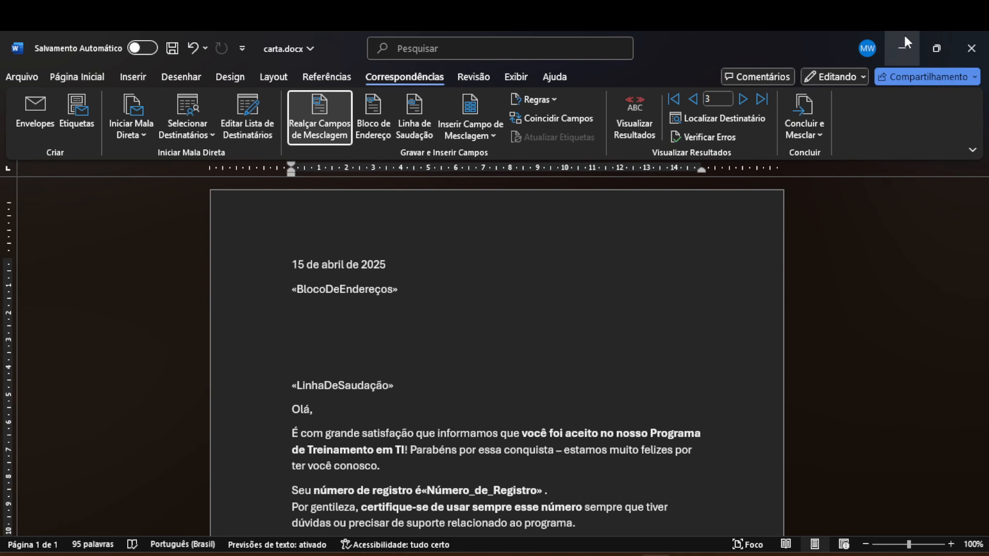
{"action": "key", "text": "Tab"}
{"action": "key", "text": "Tab"}
{"action": "key", "text": "Tab"}
{"action": "key", "text": "Tab"}
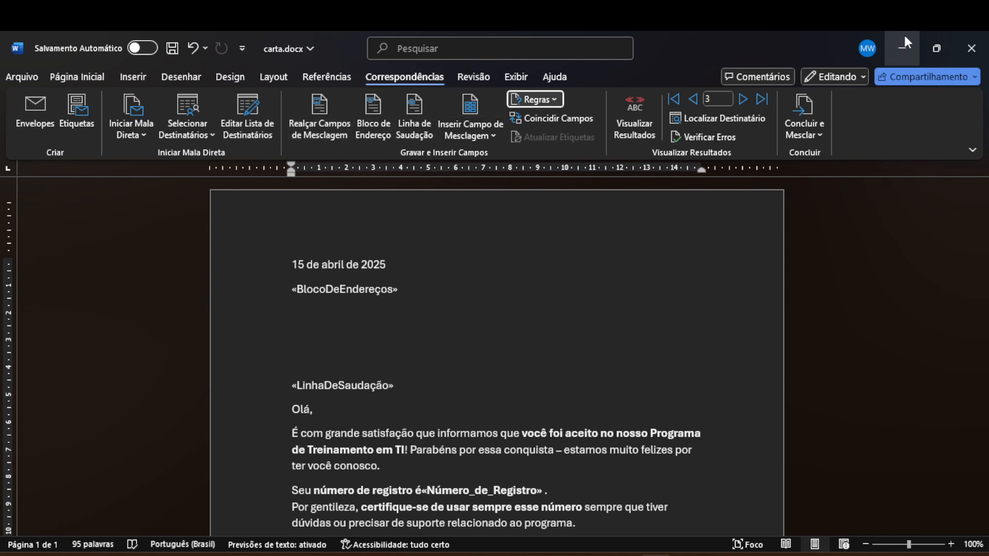
{"action": "key", "text": "Tab"}
{"action": "key", "text": "Tab"}
{"action": "key", "text": "Tab"}
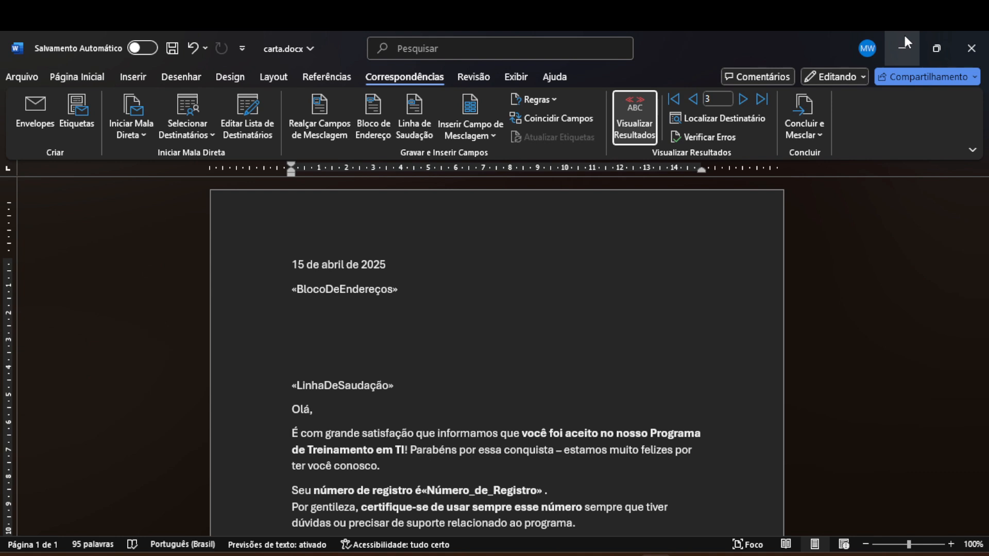
{"action": "key", "text": "Return"}
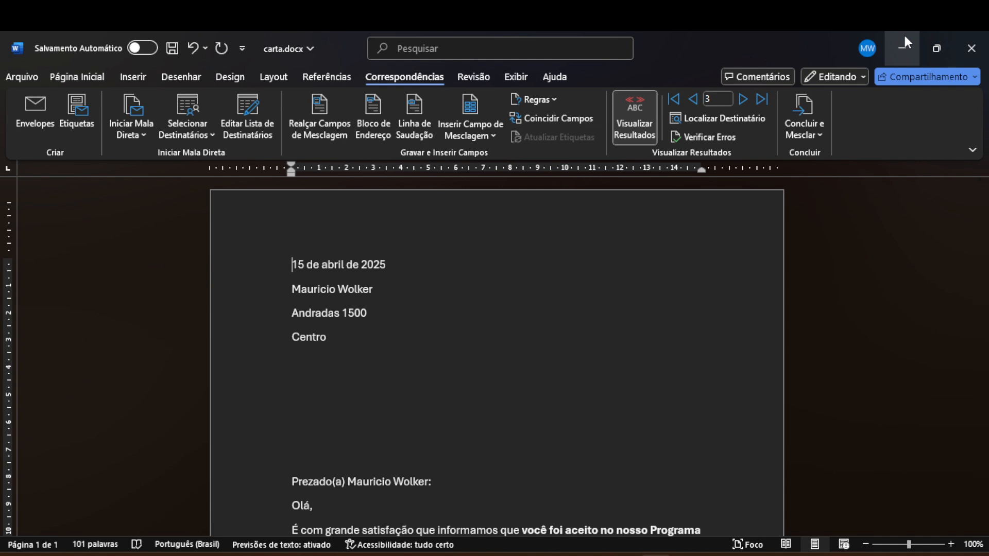
{"action": "key", "text": "Down"}
{"action": "key", "text": "shift+Down"}
{"action": "key", "text": "shift+Down"}
{"action": "key", "text": "shift+Down"}
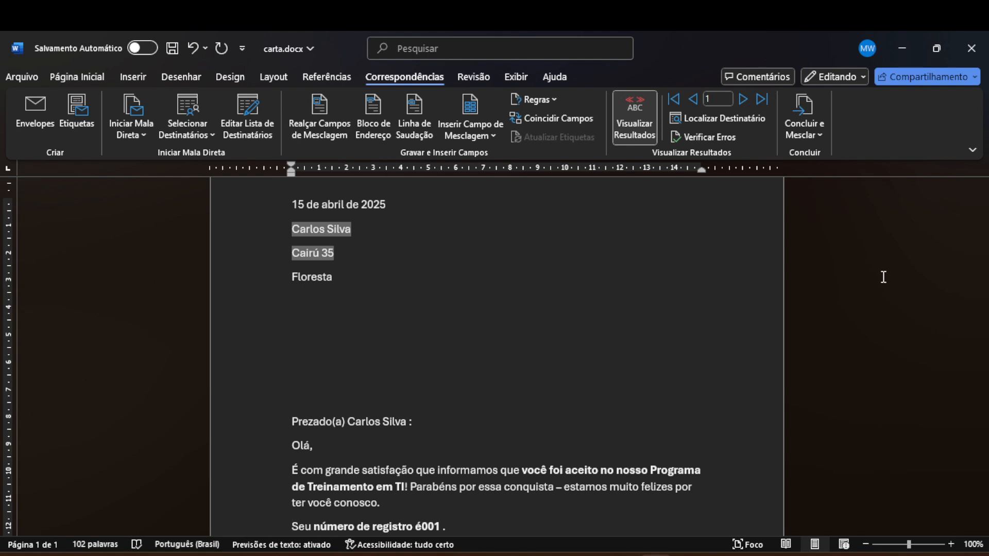
Finish the merge into a new document of editable individual letters (Editar Documentos Individuais), including all records (Todos)
{"action": "key", "text": "alt"}
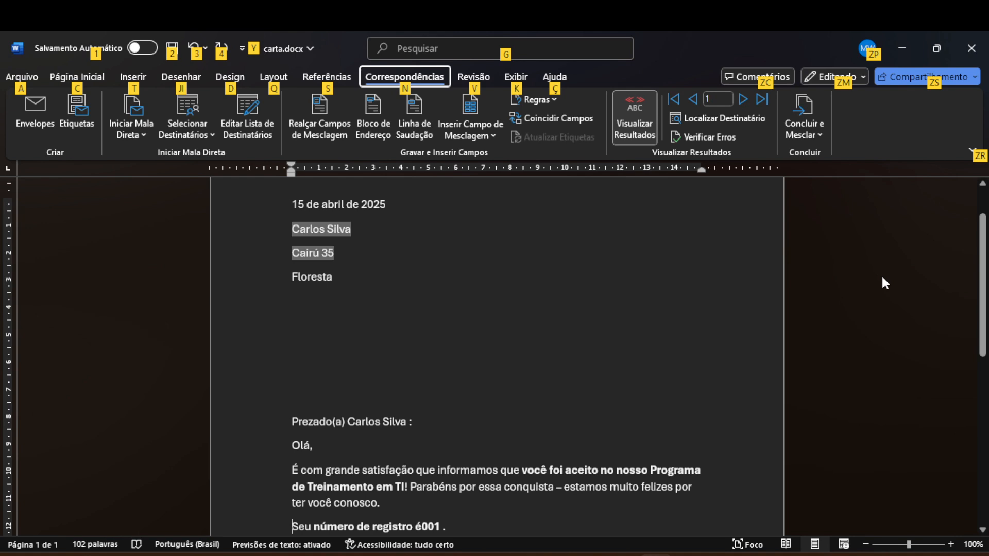
{"action": "key", "text": "Tab"}
{"action": "key", "text": "ctrl+Right"}
{"action": "key", "text": "ctrl+Right"}
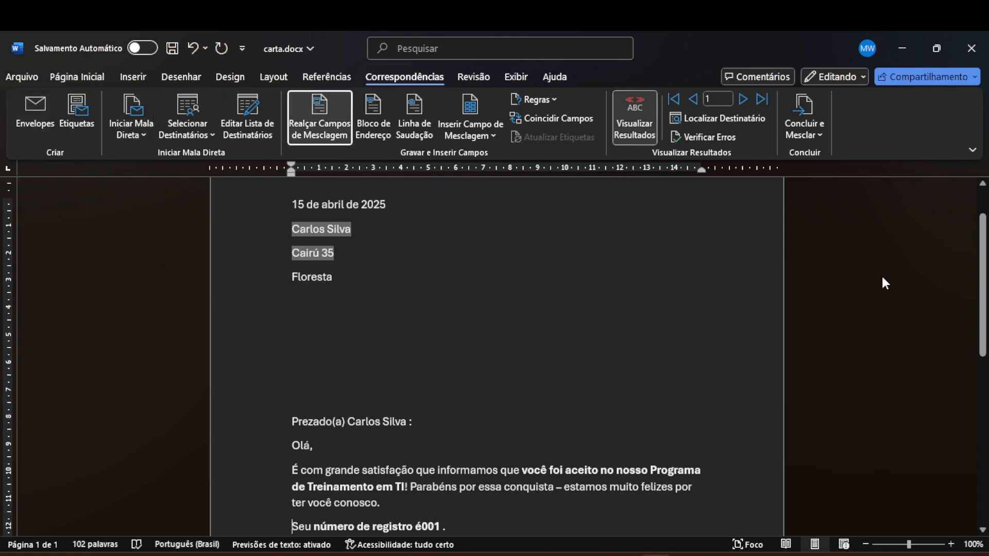
{"action": "key", "text": "ctrl+Right"}
{"action": "key", "text": "ctrl+Right"}
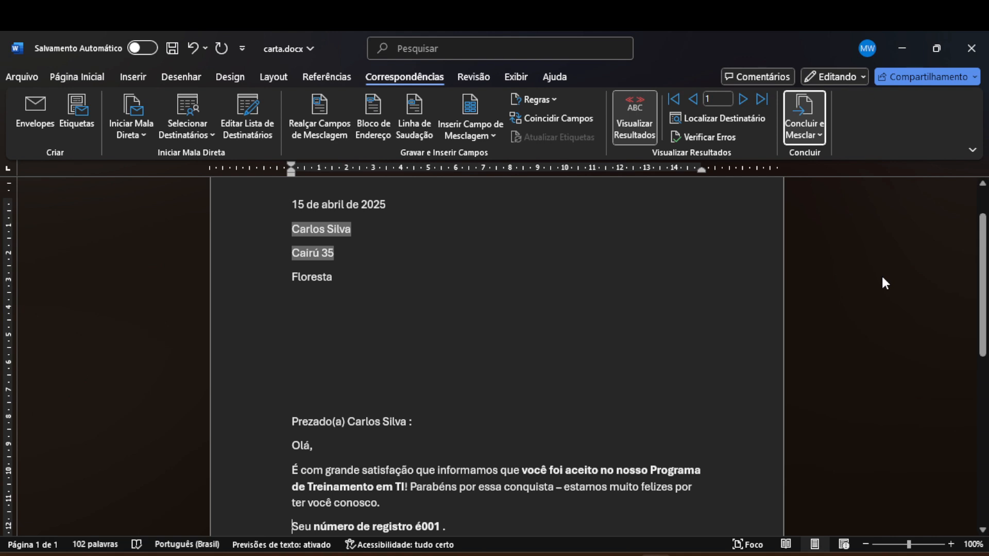
{"action": "key", "text": "Return"}
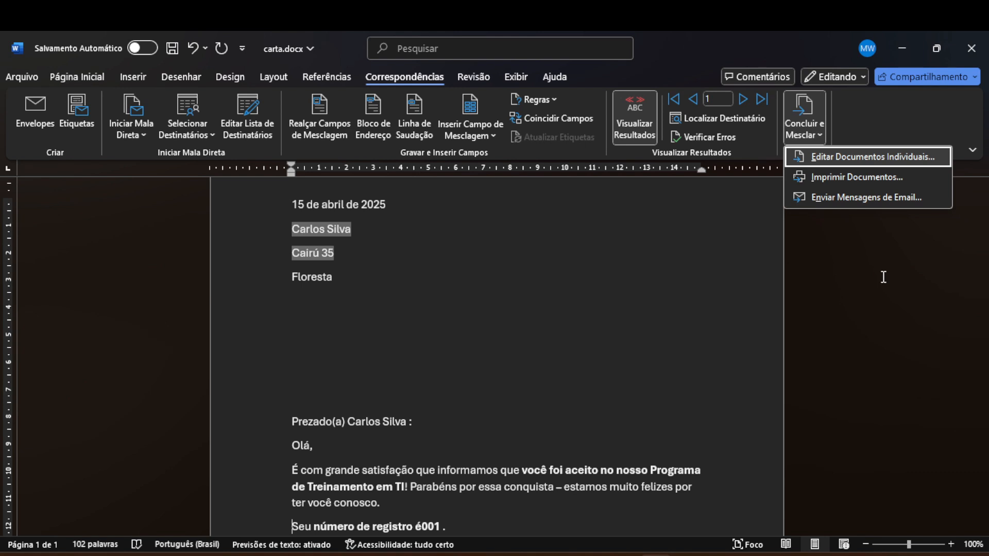
{"action": "key", "text": "Down"}
{"action": "key", "text": "Up"}
{"action": "key", "text": "Down"}
{"action": "key", "text": "Down"}
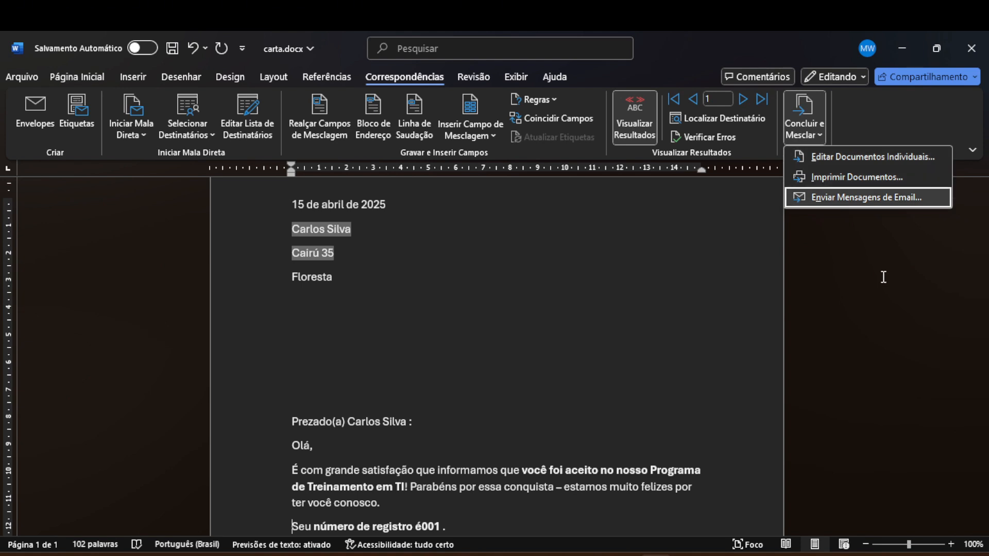
{"action": "key", "text": "Up"}
{"action": "key", "text": "Up"}
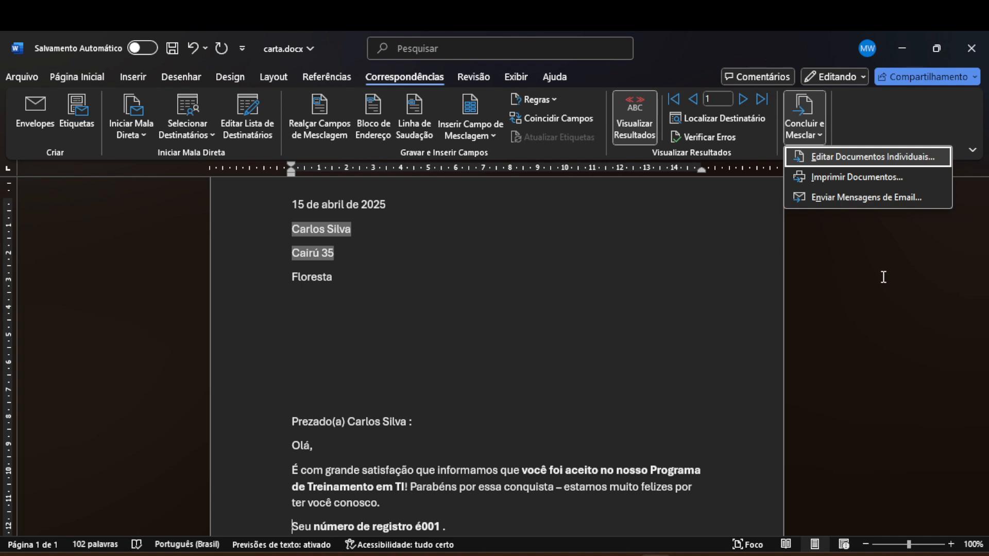
{"action": "key", "text": "Return"}
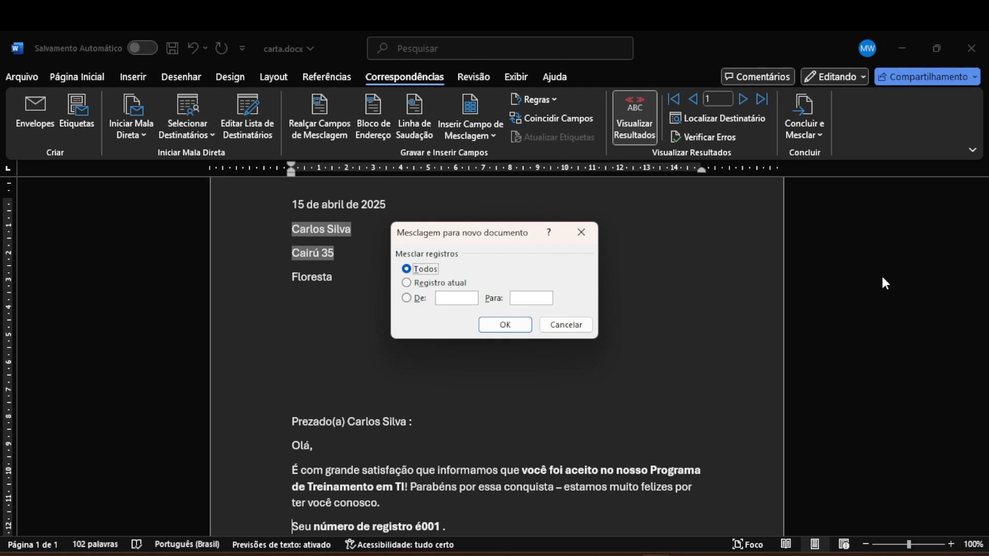
{"action": "key", "text": "Tab"}
{"action": "key", "text": "Tab"}
{"action": "key", "text": "Return"}
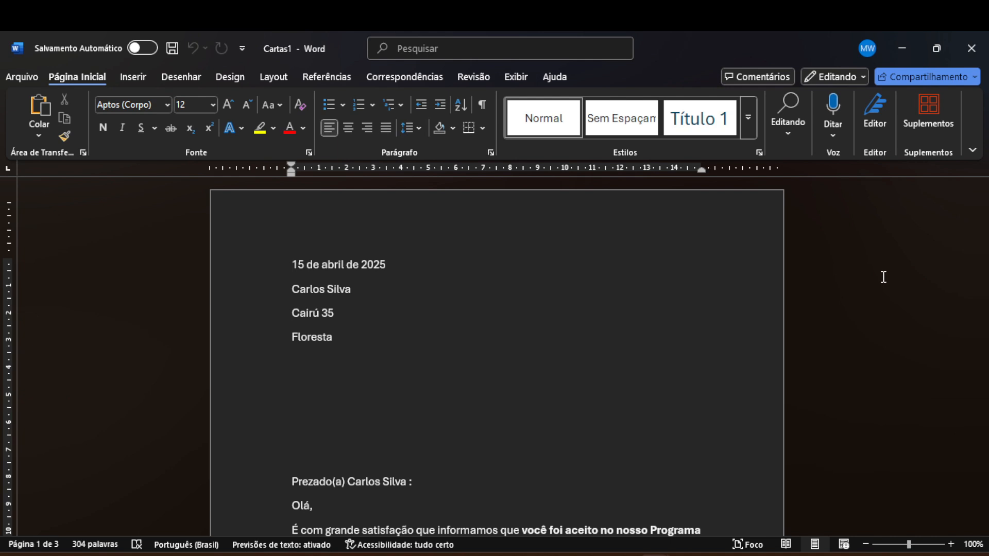
Check the recipient name and address lines in the first and second merged letters
{"action": "scroll", "coordinate": [883, 277], "scroll_direction": "down", "scroll_amount": 5}
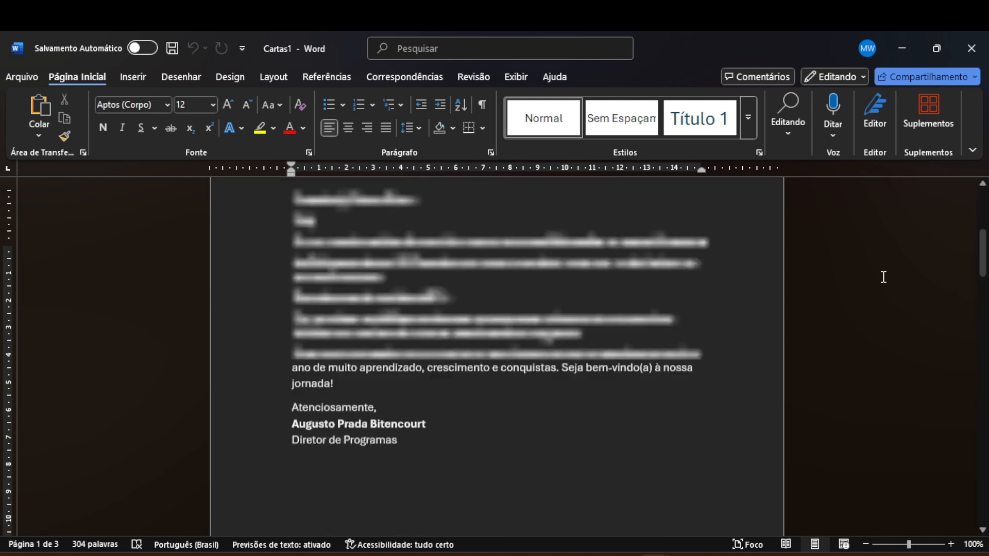
{"action": "scroll", "coordinate": [883, 277], "scroll_direction": "down", "scroll_amount": 5}
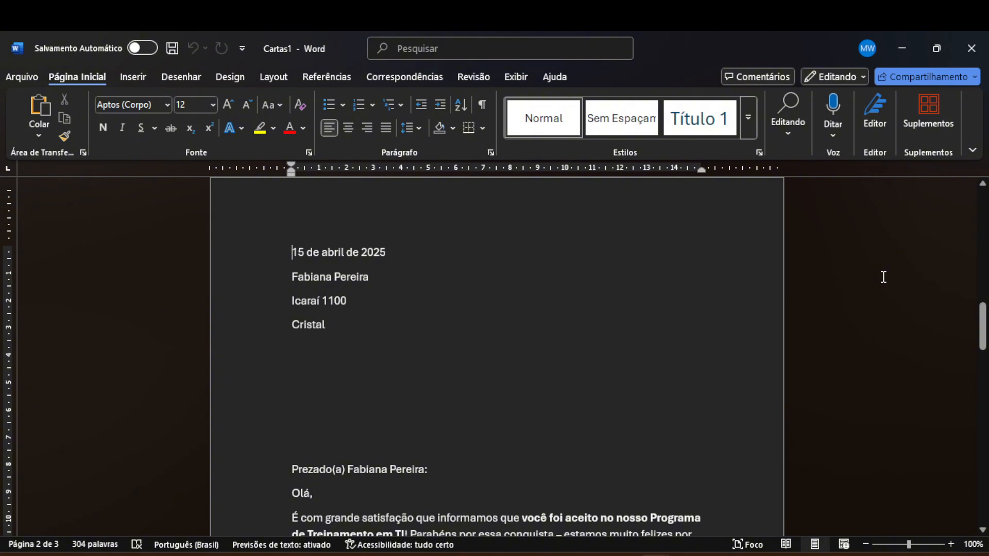
{"action": "scroll", "coordinate": [883, 277], "scroll_direction": "up", "scroll_amount": 5}
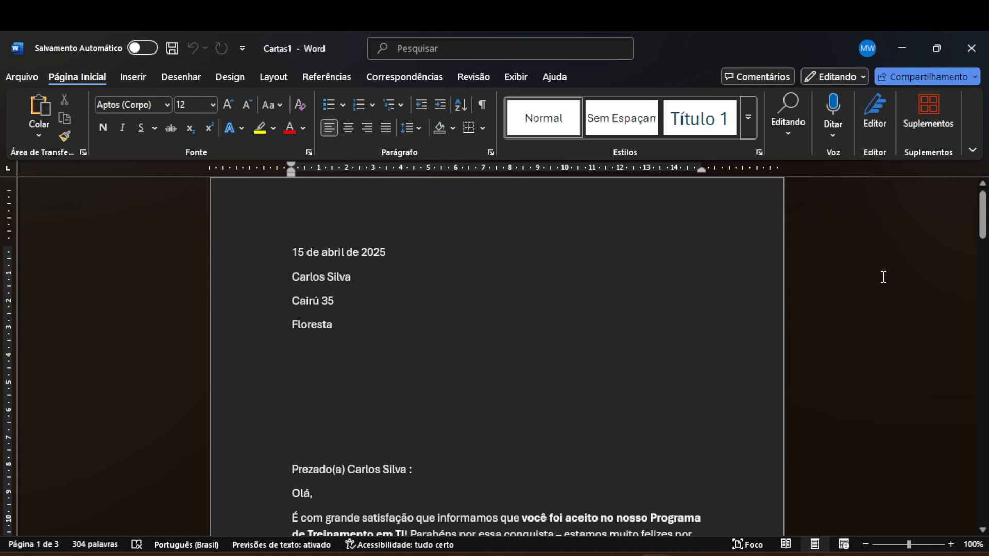
{"action": "key", "text": "Down"}
{"action": "key", "text": "Down"}
{"action": "key", "text": "Down"}
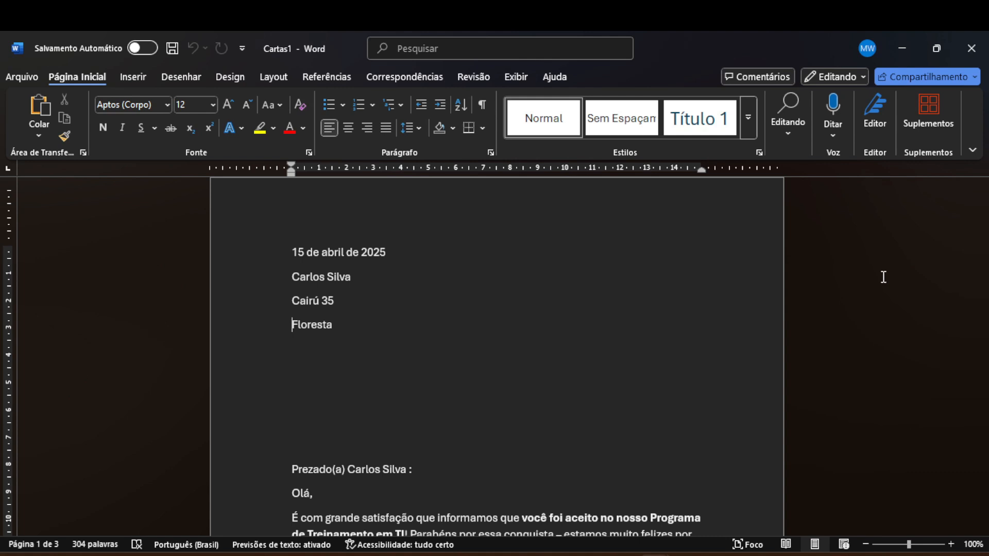
{"action": "key", "text": "ctrl+Page_Down"}
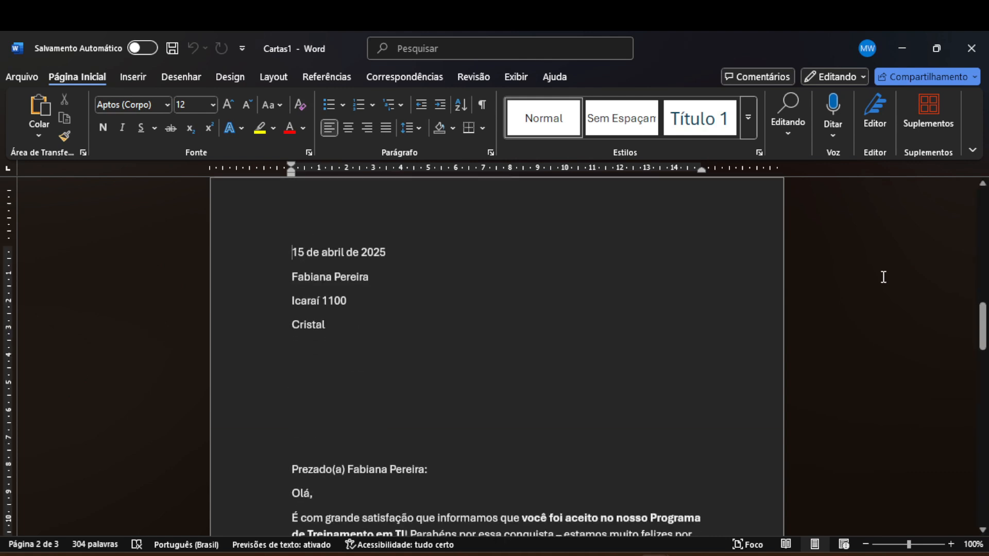
{"action": "key", "text": "Down"}
{"action": "key", "text": "Down"}
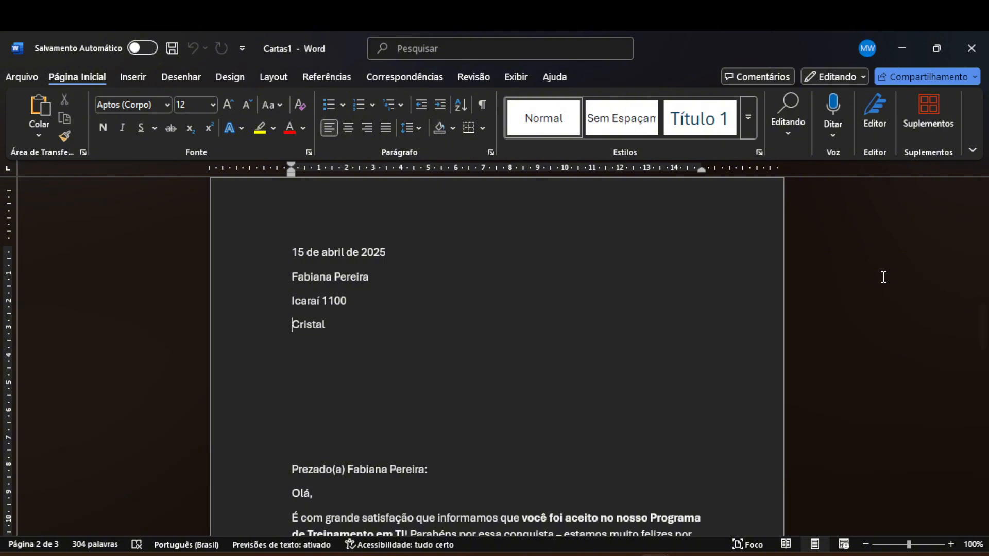
Read the third merged letter from its address lines through the greeting to the registration number sentence
{"action": "key", "text": "ctrl+Page_Down"}
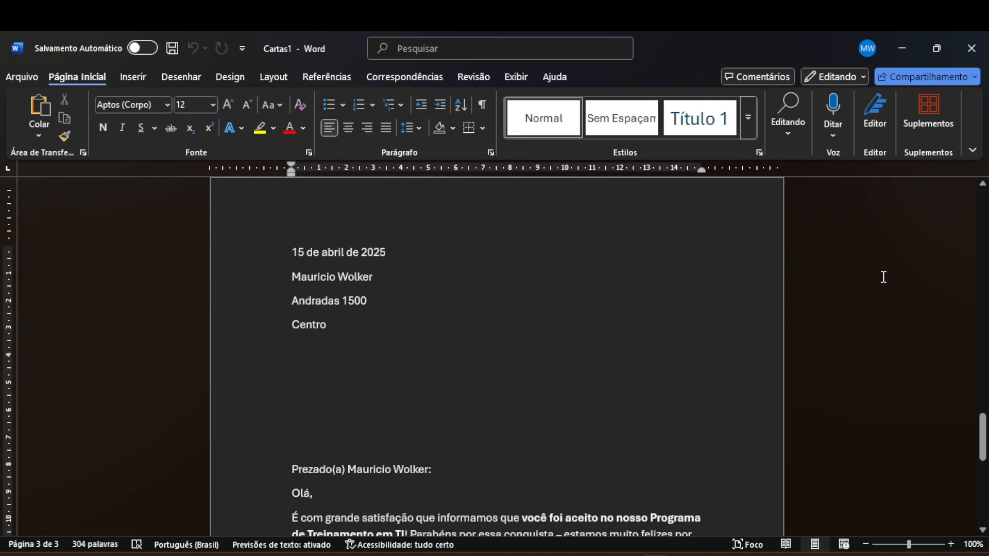
{"action": "key", "text": "Down"}
{"action": "key", "text": "Down"}
{"action": "key", "text": "Down"}
{"action": "key", "text": "Down"}
{"action": "key", "text": "Down"}
{"action": "key", "text": "Down"}
{"action": "key", "text": "Down"}
{"action": "key", "text": "Down"}
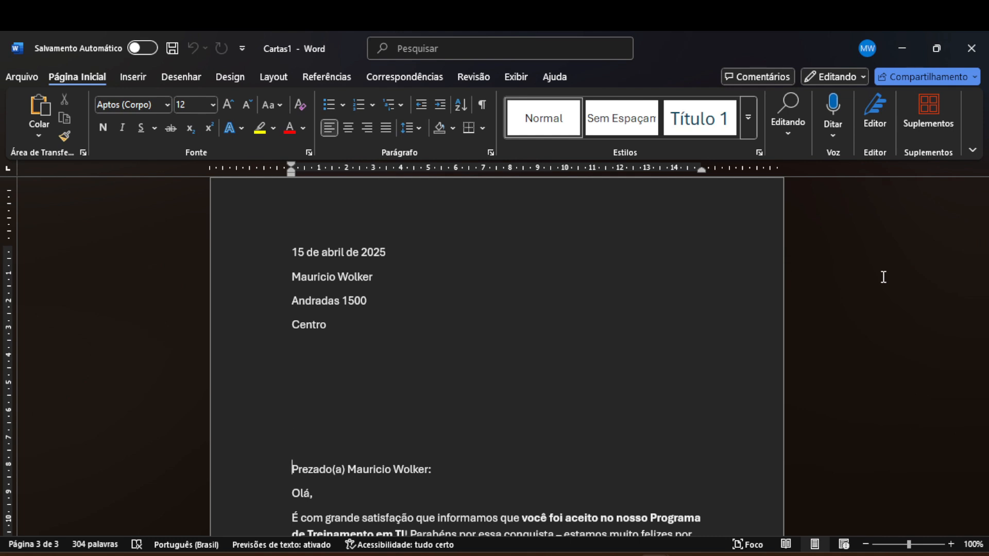
{"action": "key", "text": "Down"}
{"action": "key", "text": "Up"}
{"action": "key", "text": "Down"}
{"action": "key", "text": "Up"}
{"action": "key", "text": "Down"}
{"action": "key", "text": "Down"}
{"action": "key", "text": "Down"}
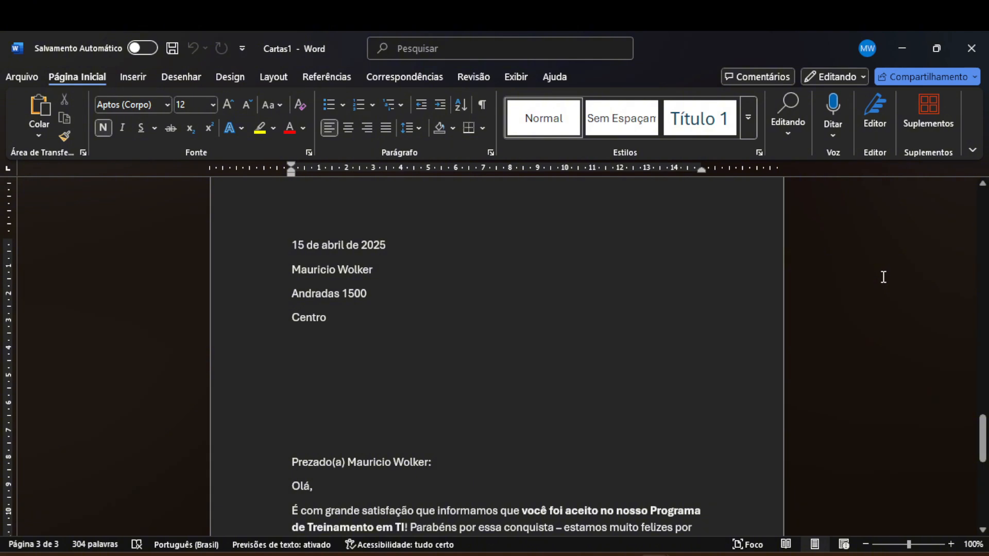
{"action": "key", "text": "Down"}
{"action": "key", "text": "Down"}
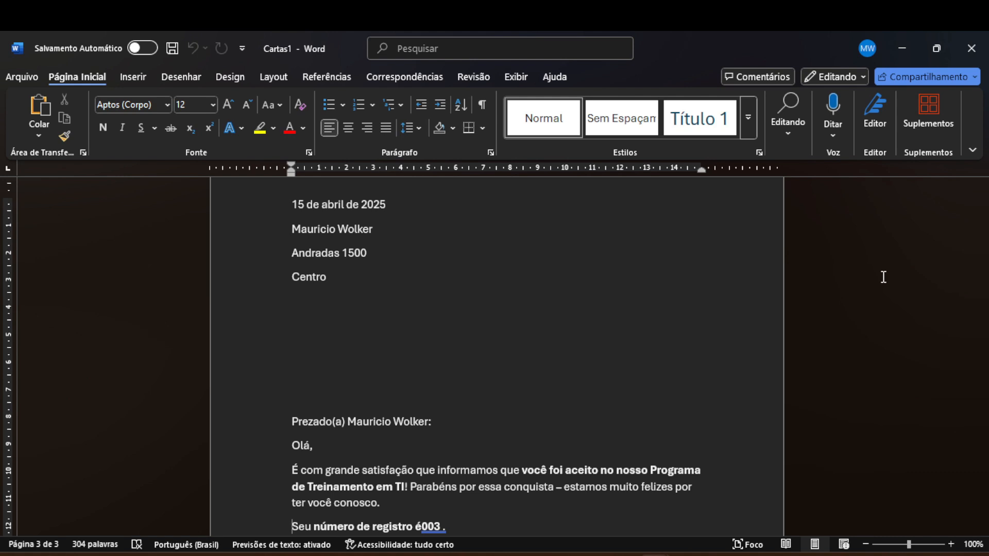
{"action": "key", "text": "Down"}
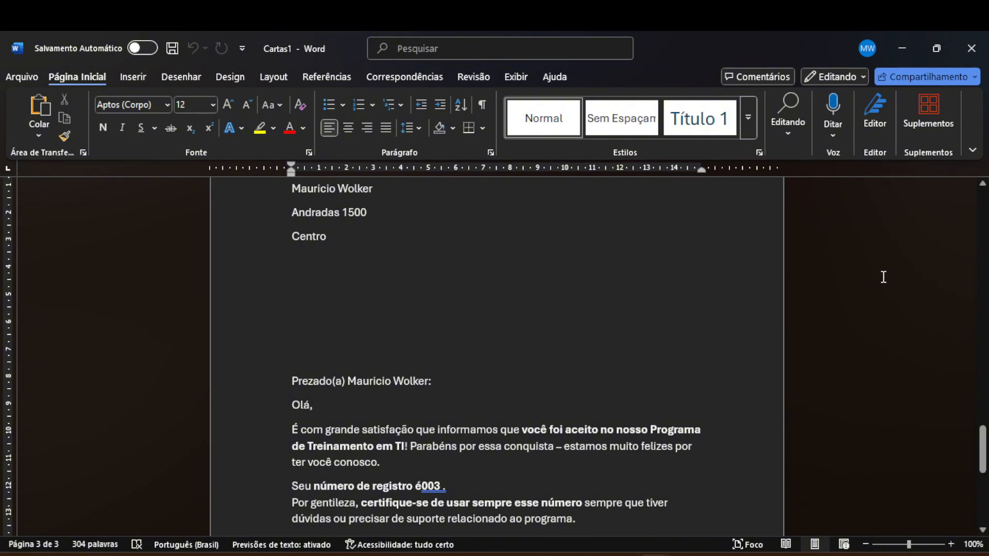
Read the rest of the third merged letter through the closing and signature lines, and show the desktop
{"action": "key", "text": "Down"}
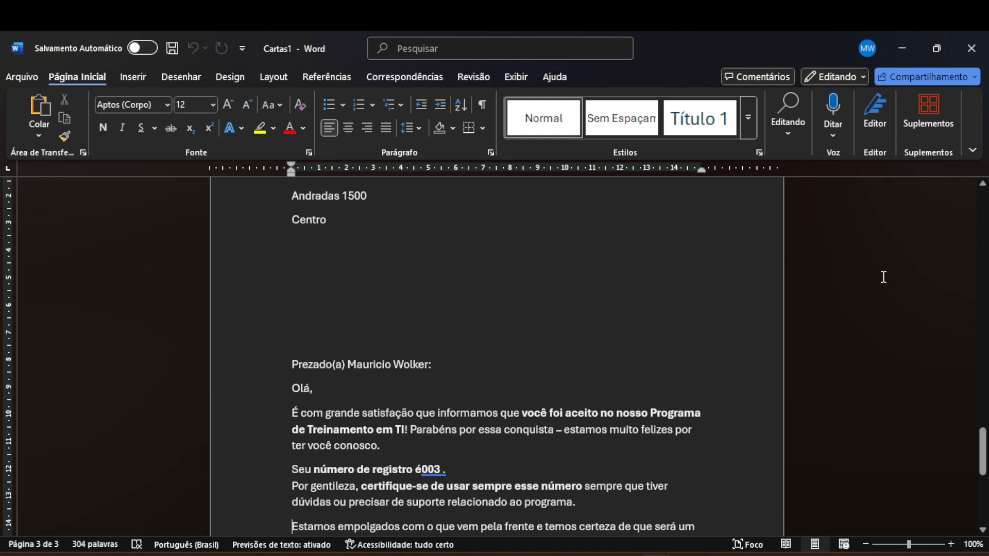
{"action": "key", "text": "Down"}
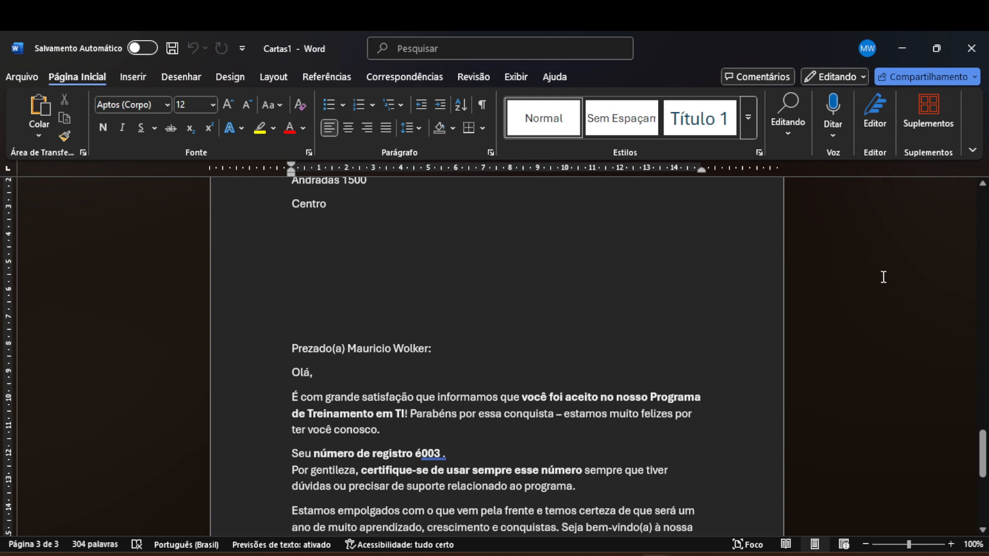
{"action": "key", "text": "Down"}
{"action": "key", "text": "Down"}
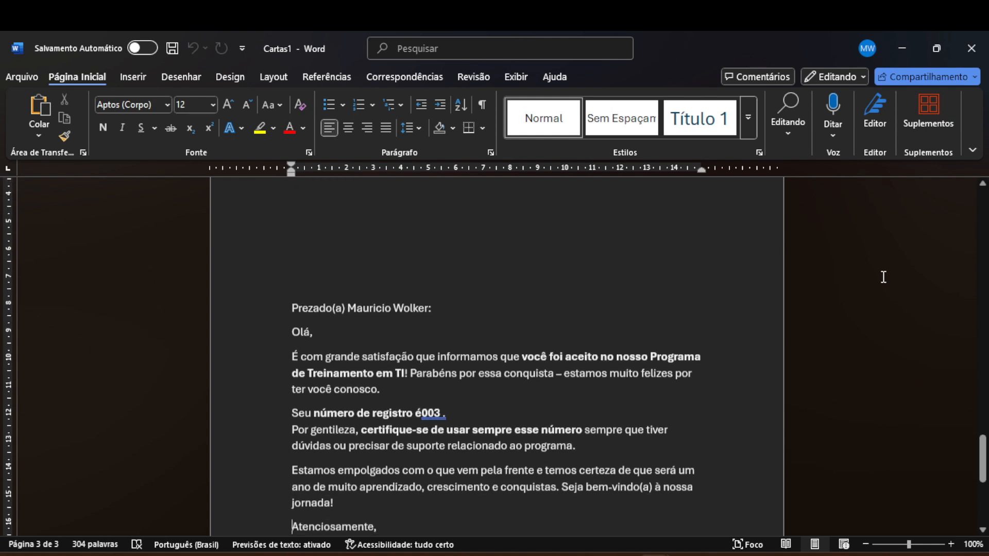
{"action": "key", "text": "Down"}
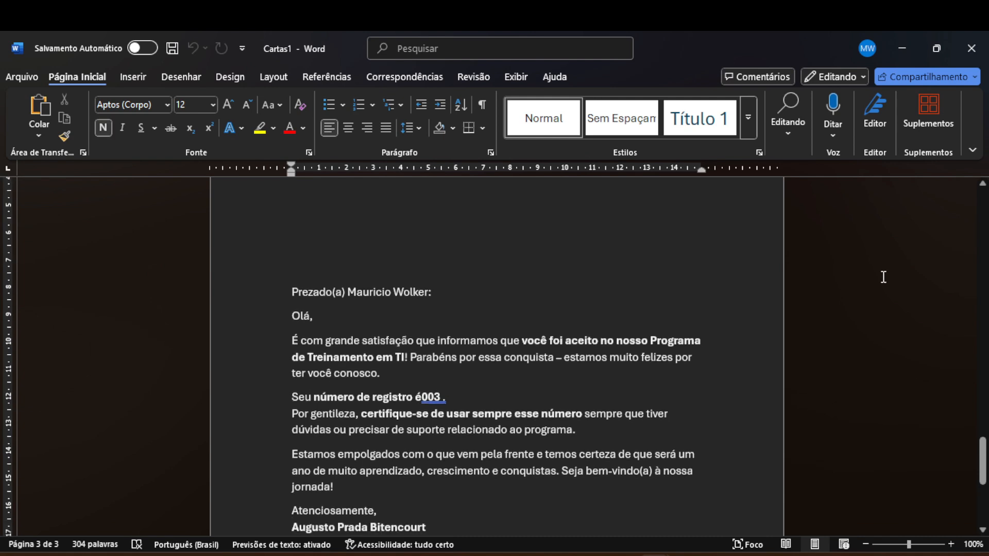
{"action": "key", "text": "Down"}
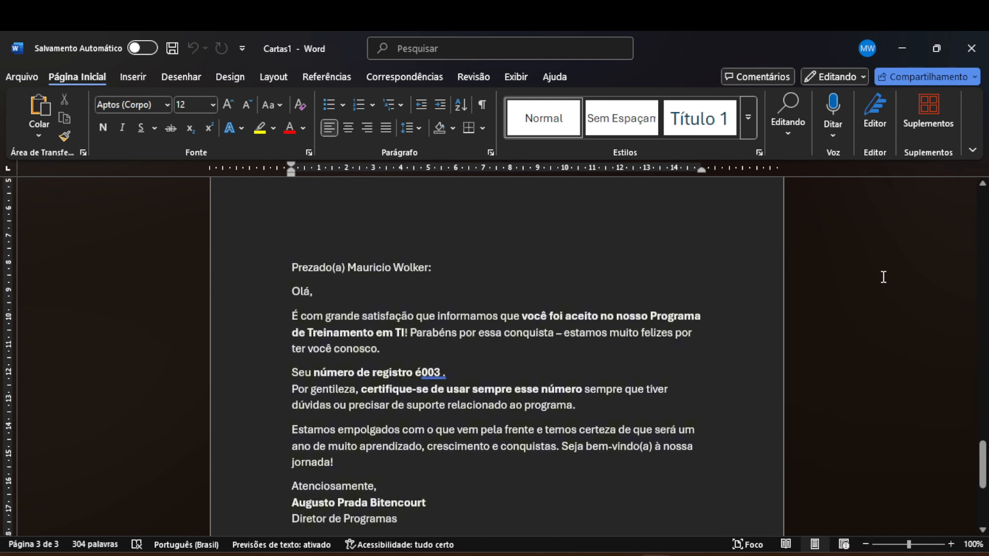
{"action": "key", "text": "Down"}
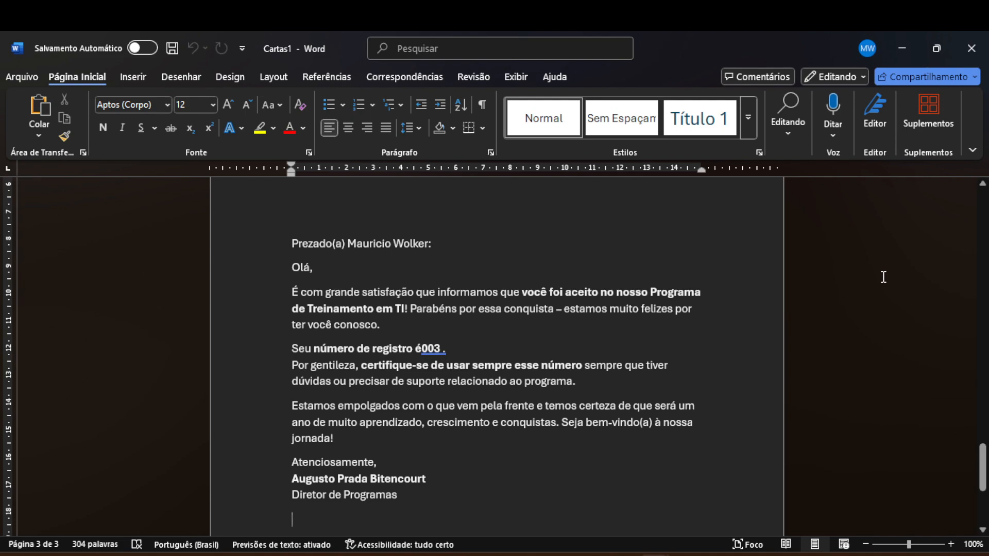
{"action": "key", "text": "super+d"}
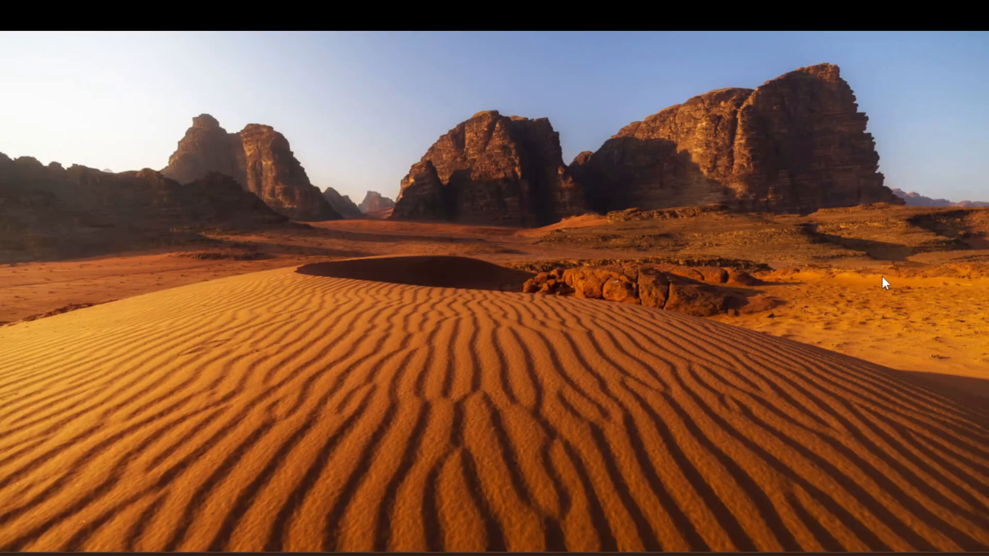